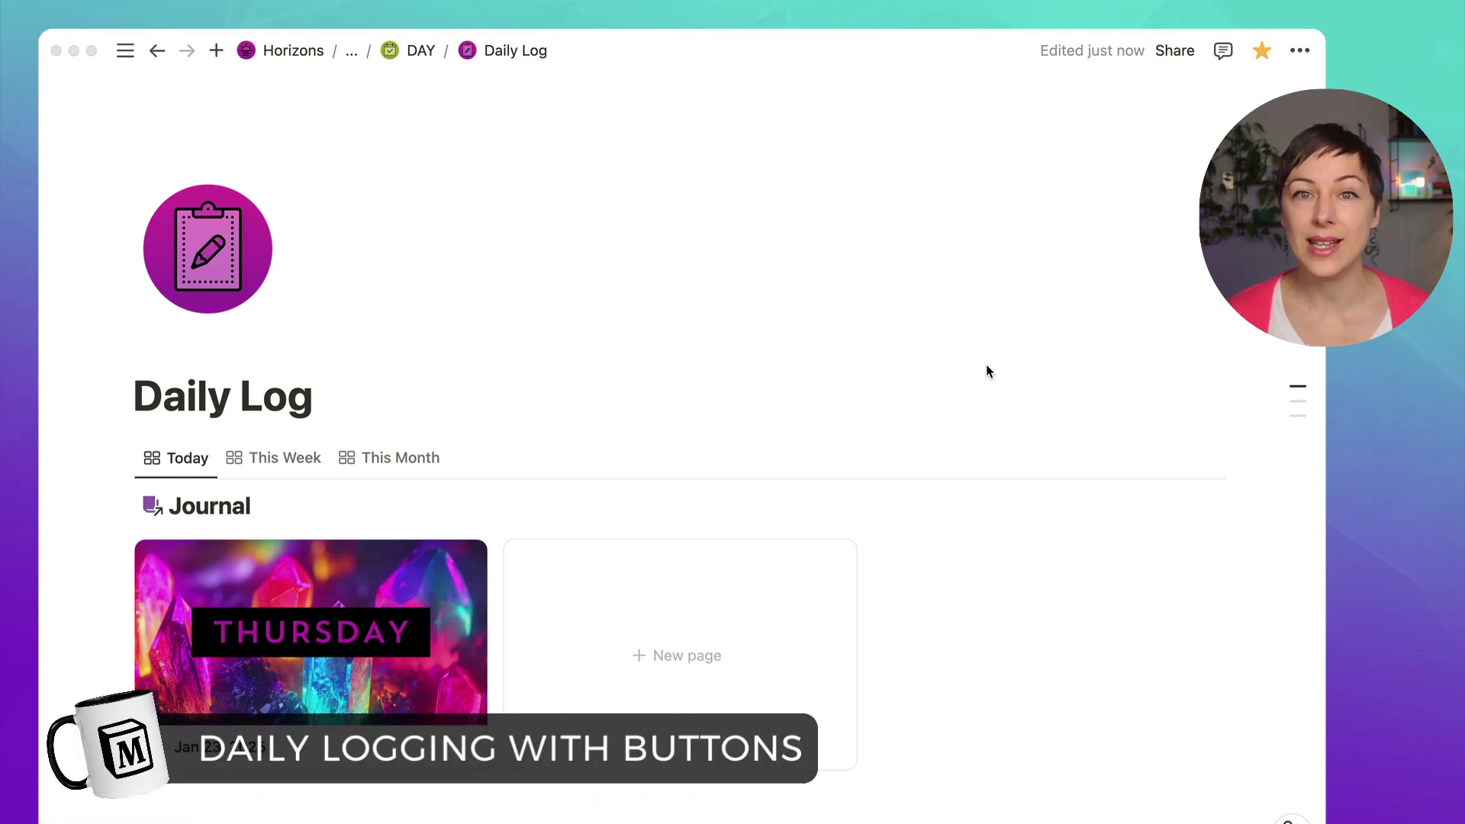
Step: Scroll the Daily Log page down past the Journal to the Activity gallery
left_click(827, 311)
scroll(827, 315, "down", 5)
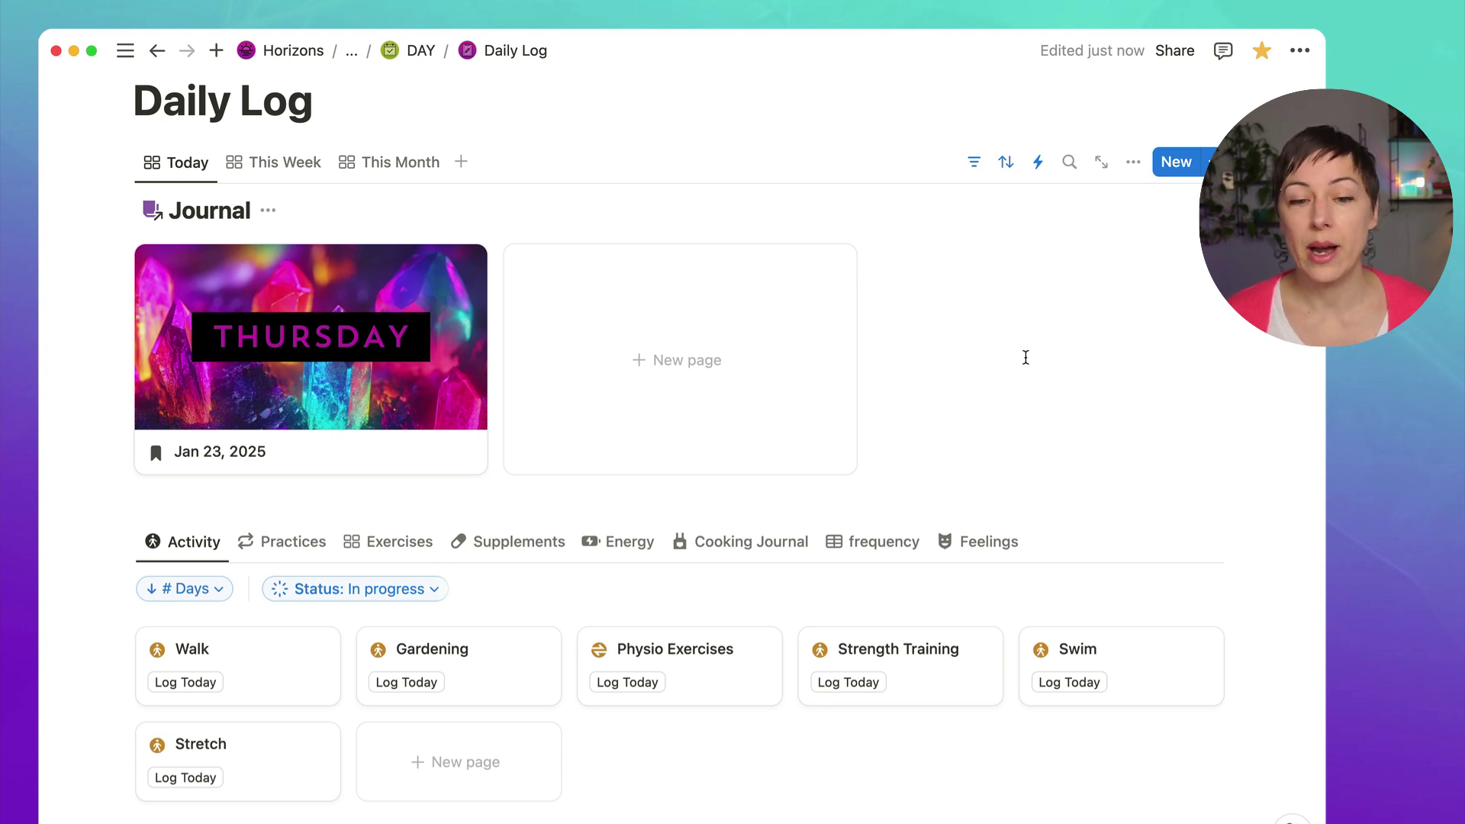
scroll(988, 339, "down", 1)
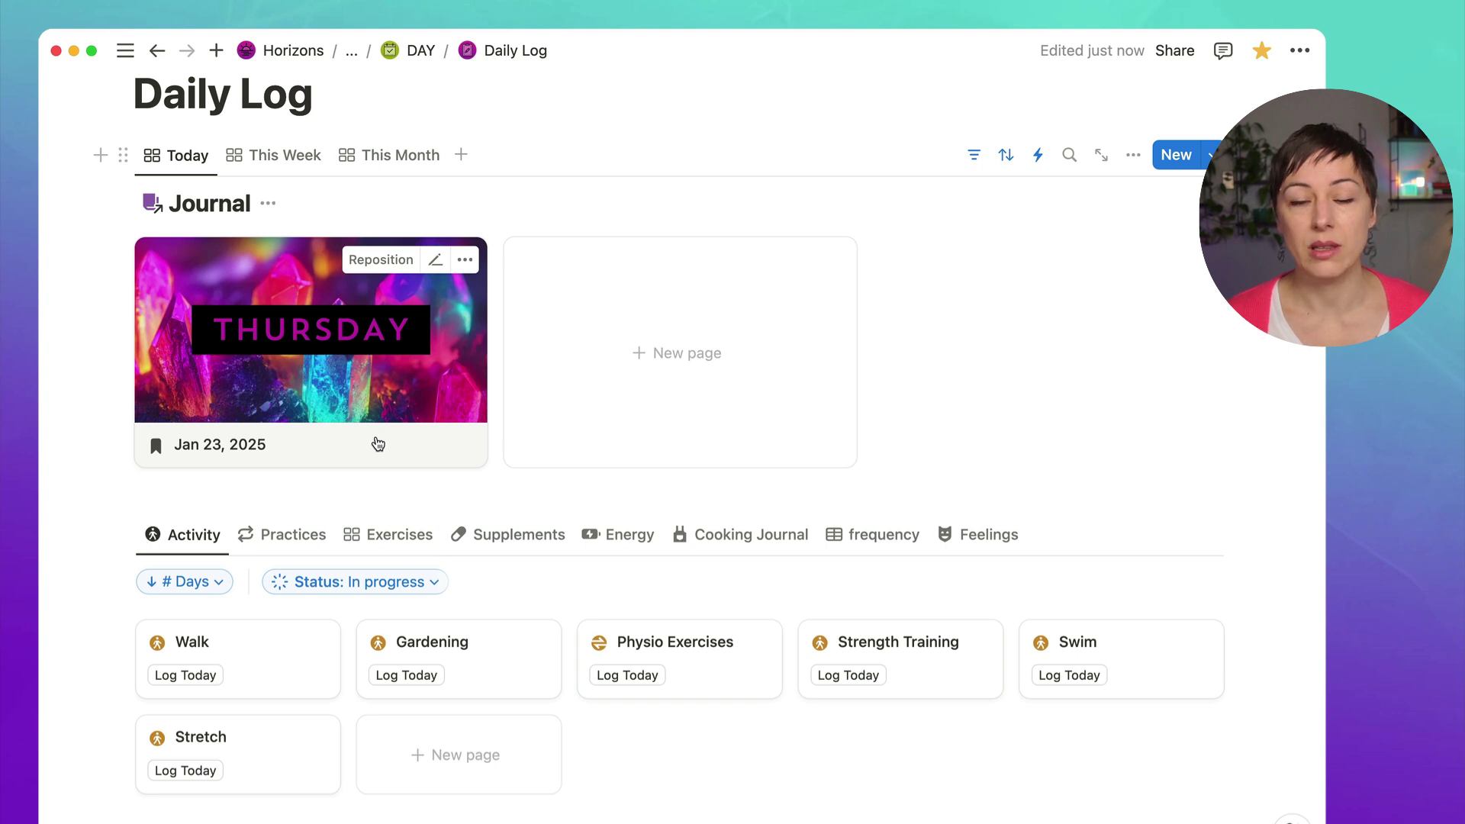
Step: Show the Activity Log database title and log Walk to the Jan 23, 2025 journal entry
left_click(217, 541)
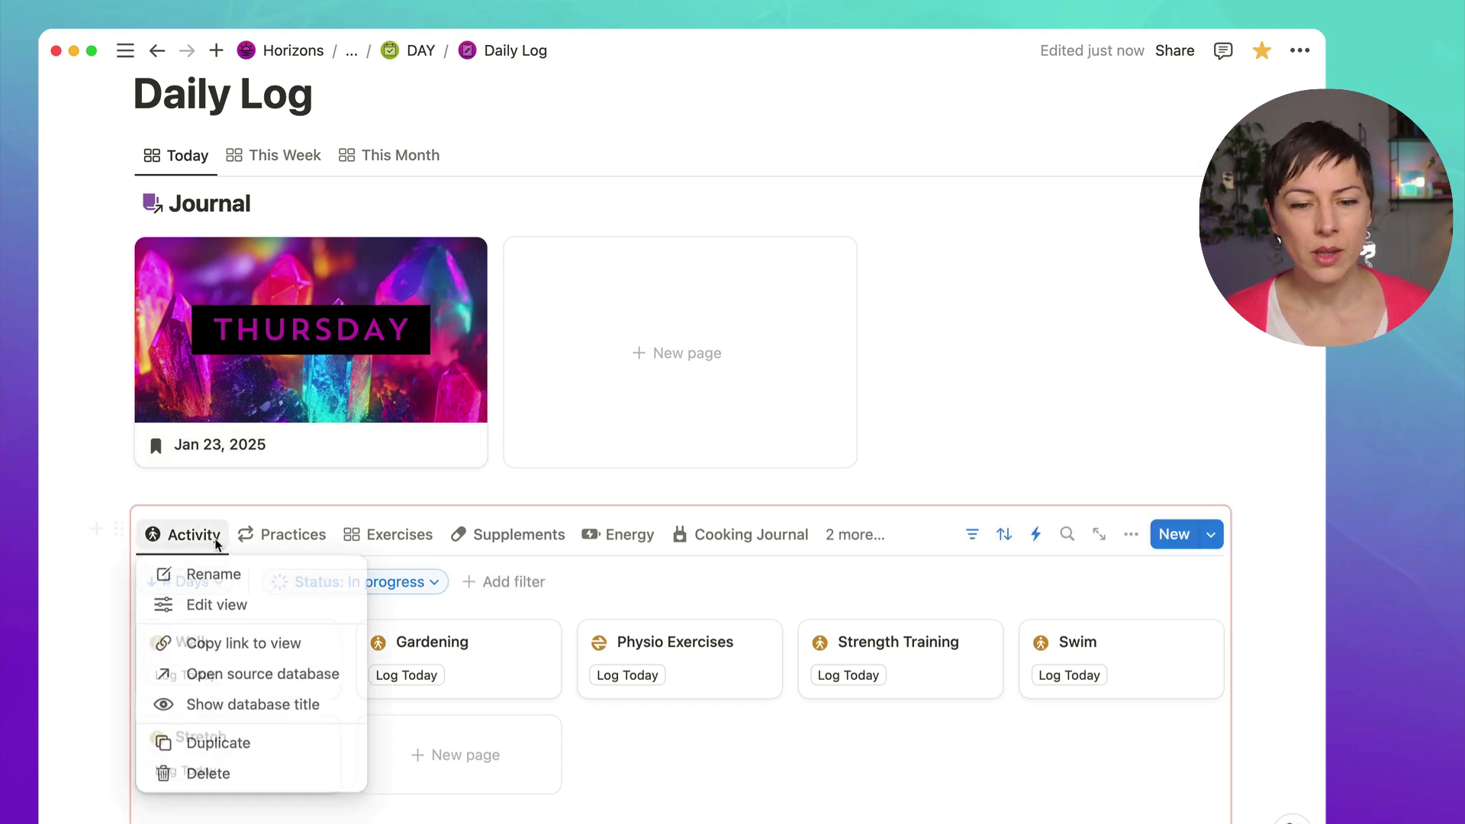
left_click(231, 705)
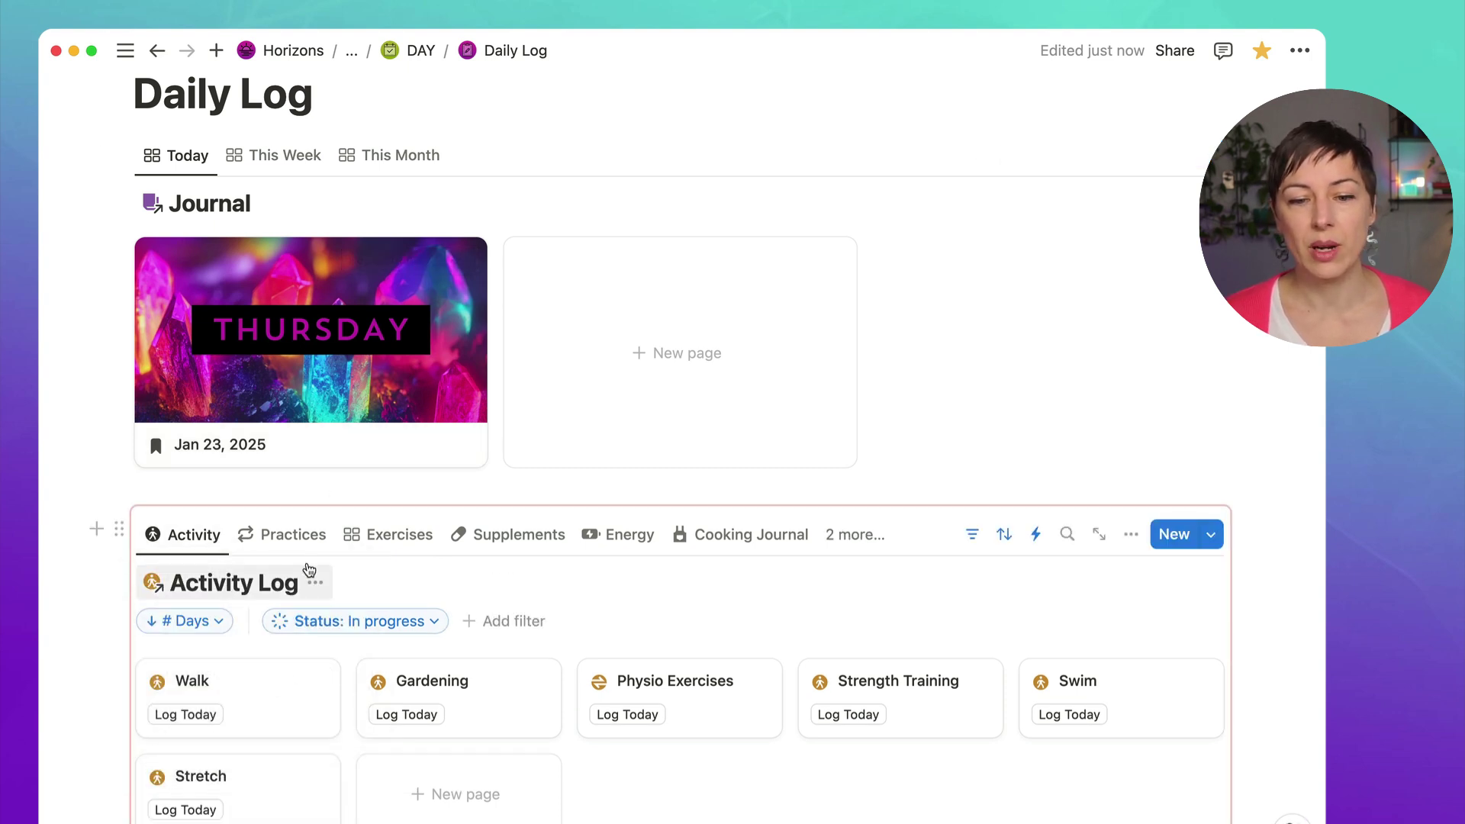
scroll(309, 569, "down", 1)
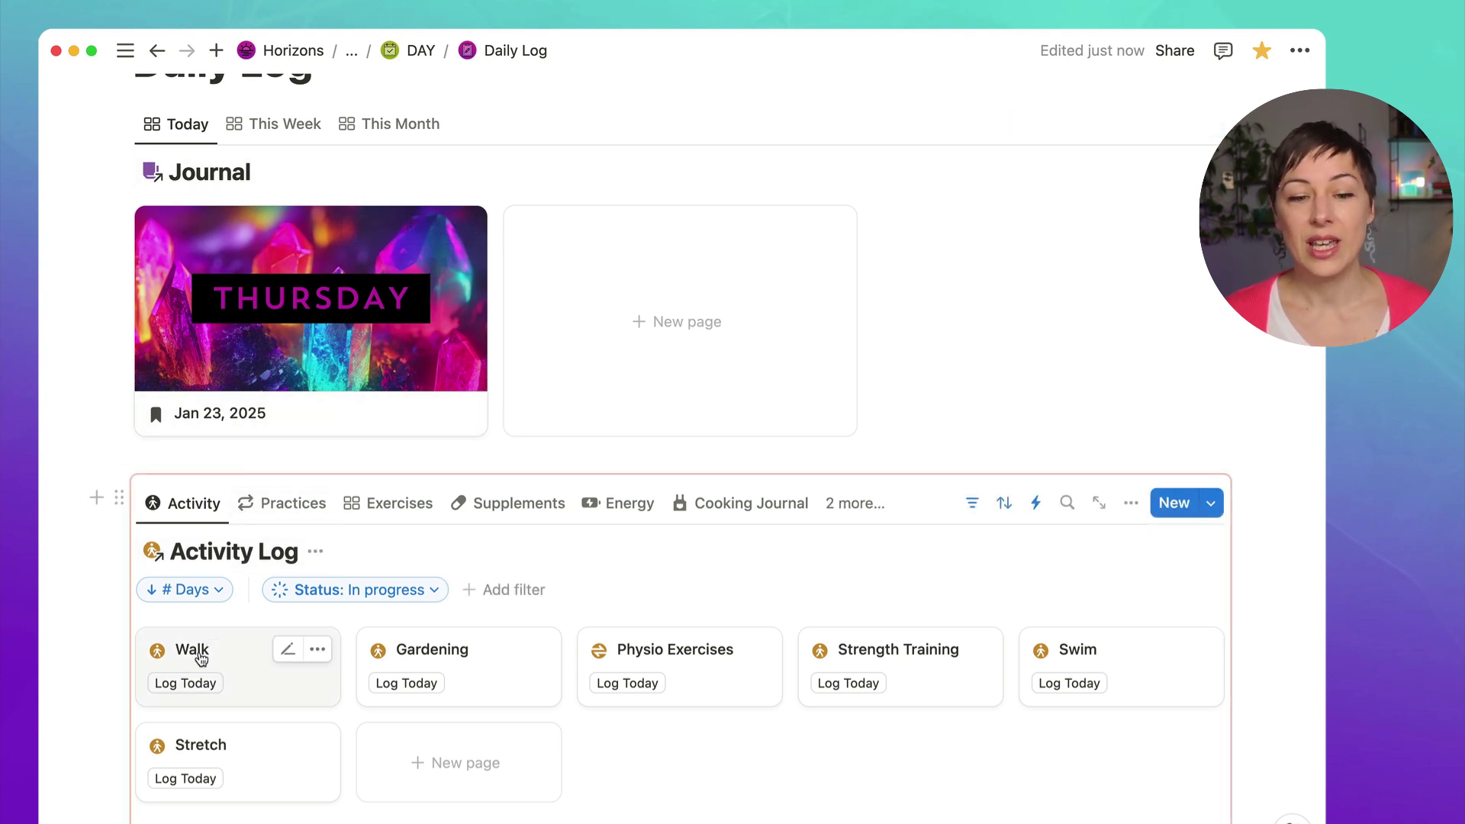
left_click(209, 684)
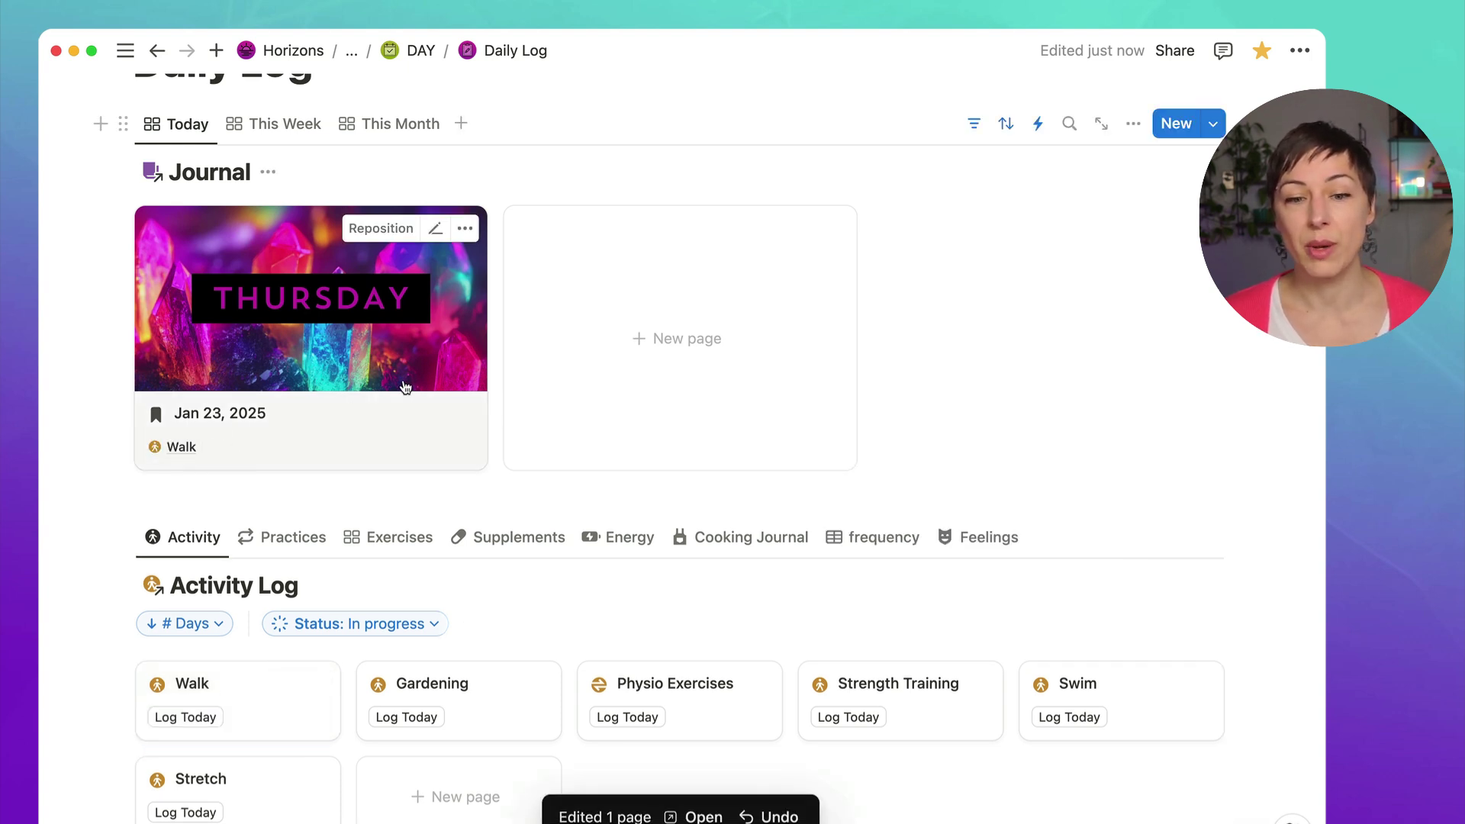
left_click(405, 387)
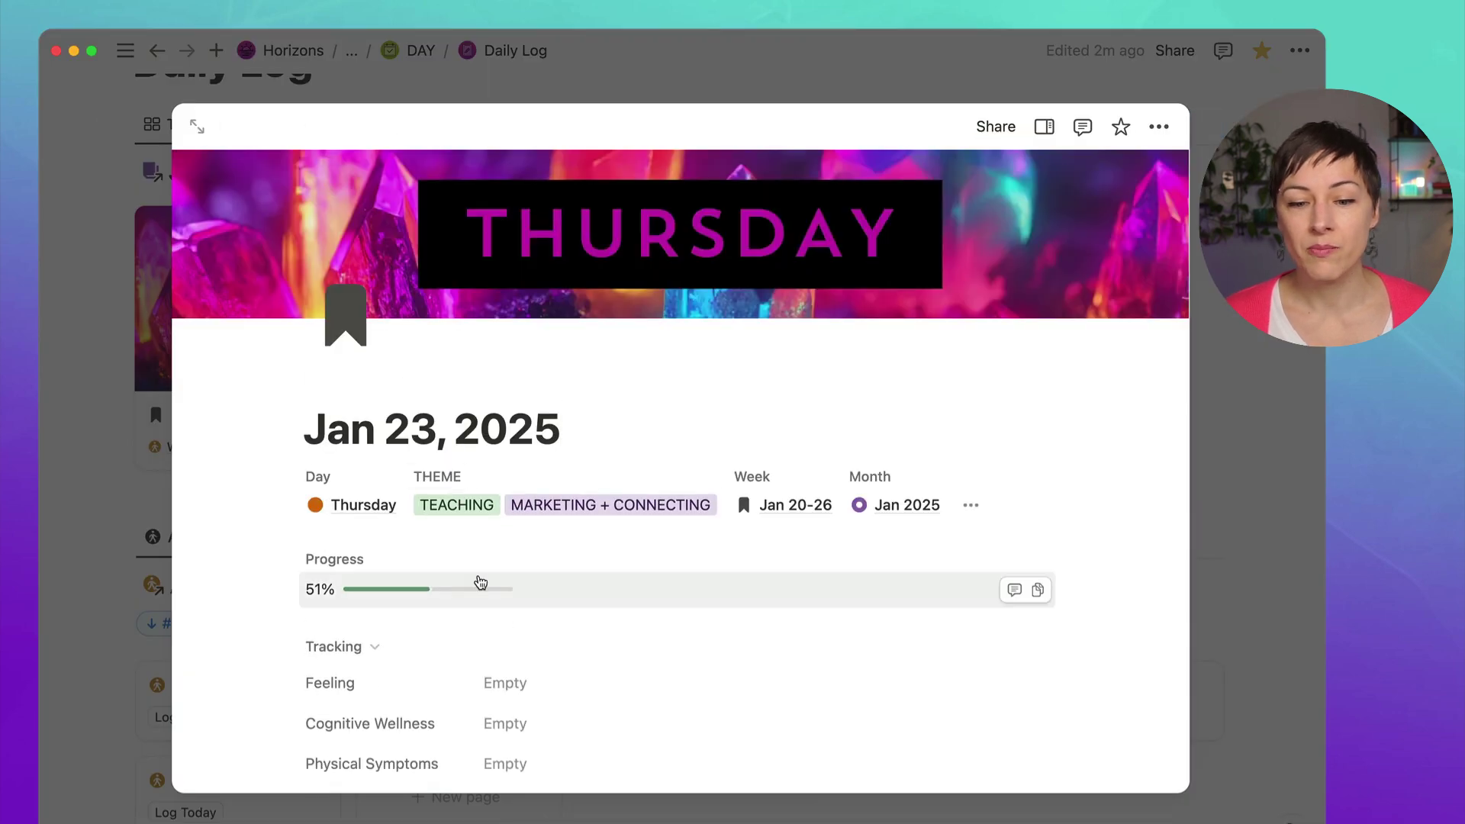
scroll(489, 596, "down", 1)
scroll(494, 602, "down", 3)
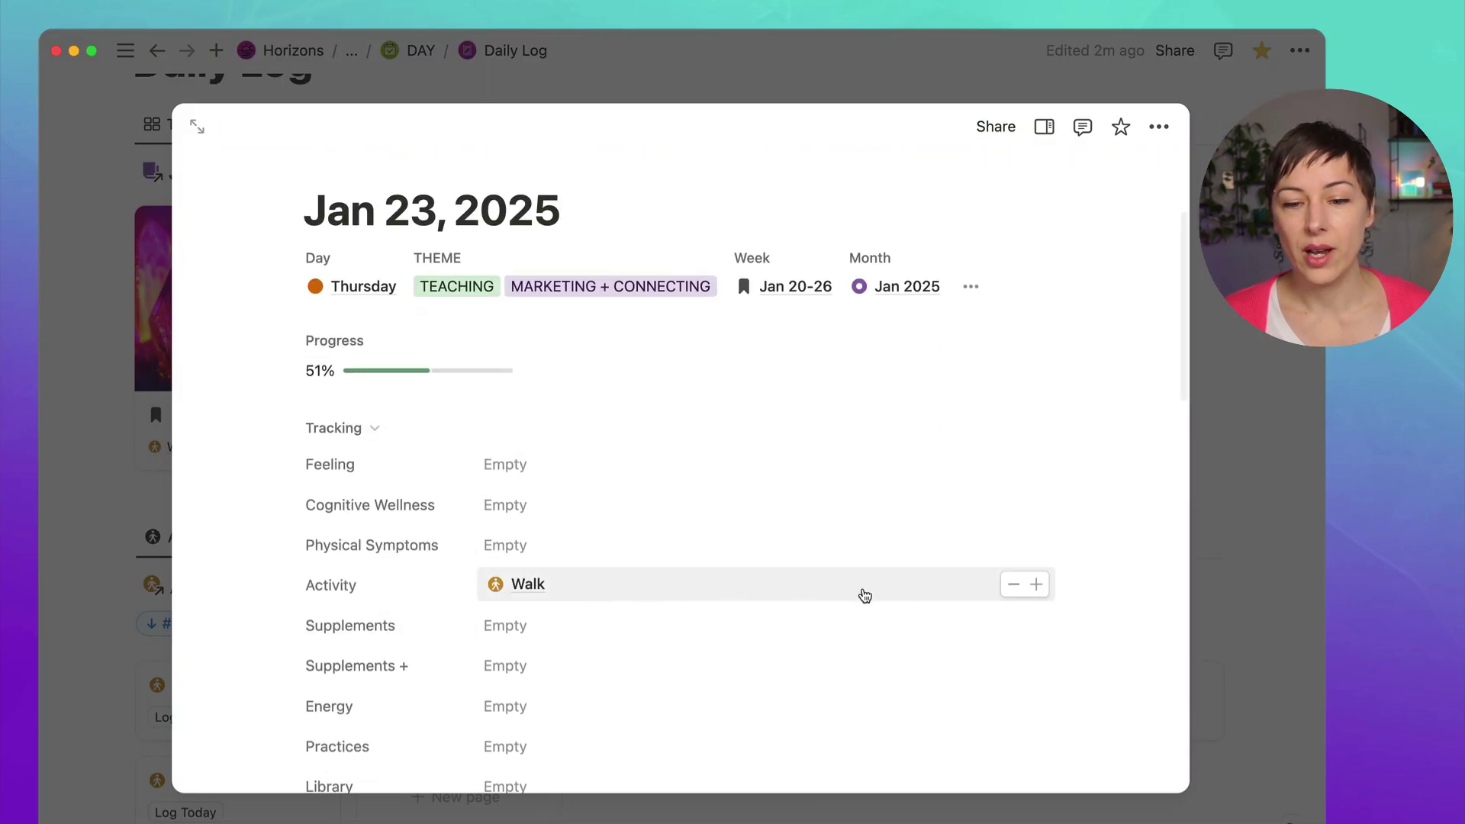
left_click(1035, 586)
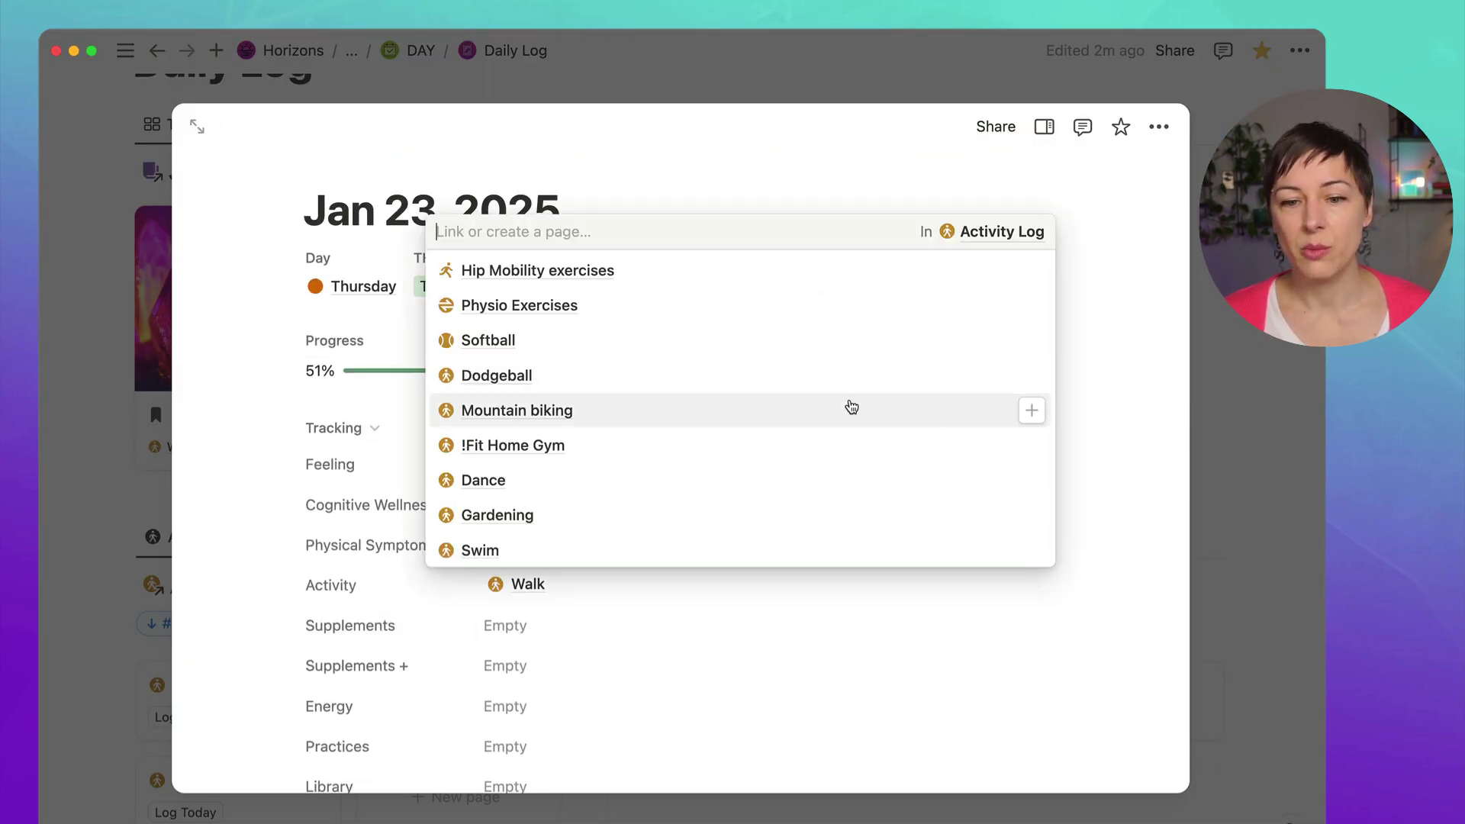
scroll(618, 503, "down", 5)
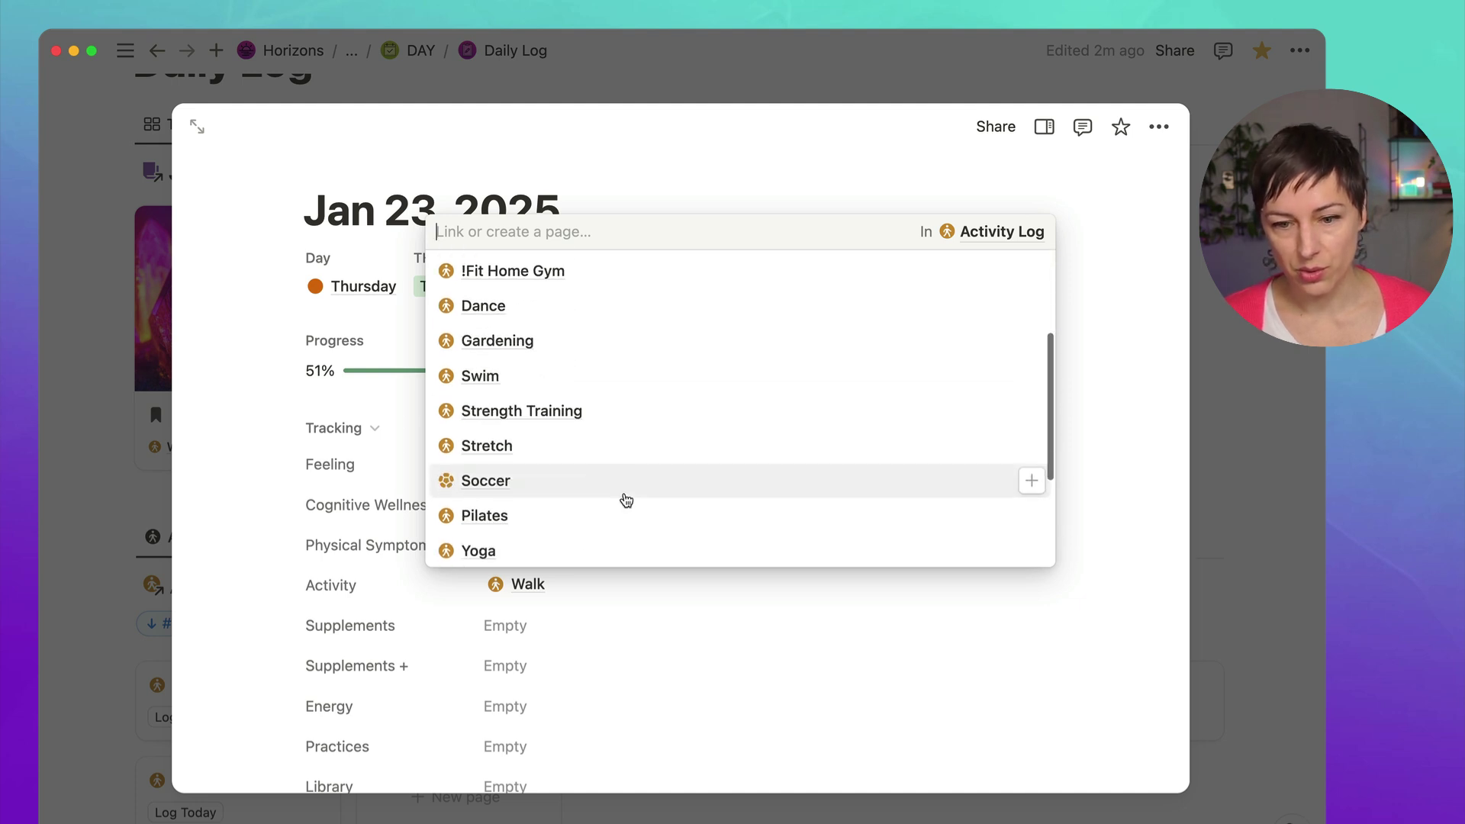
left_click(249, 546)
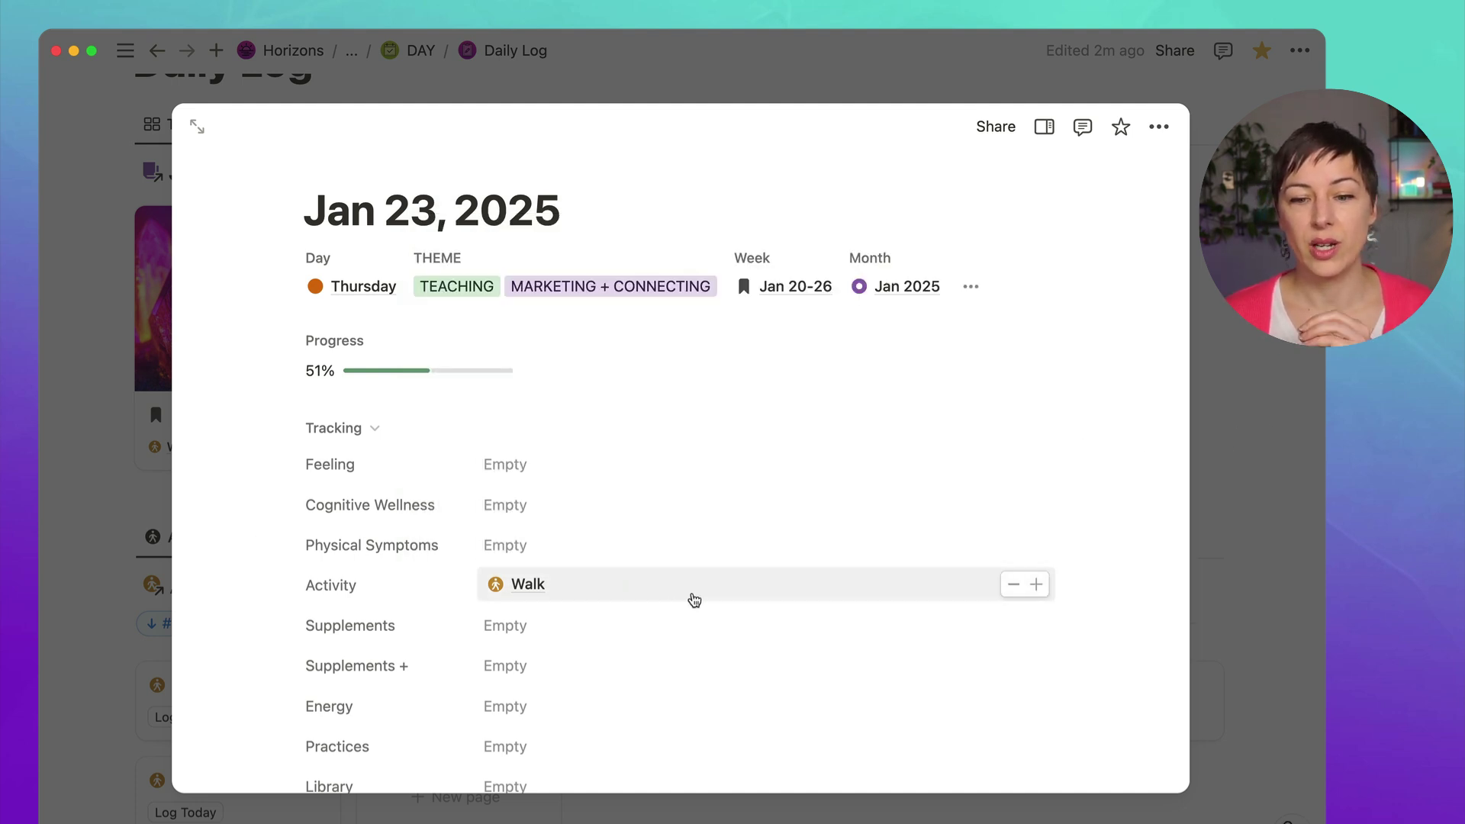
left_click(1210, 494)
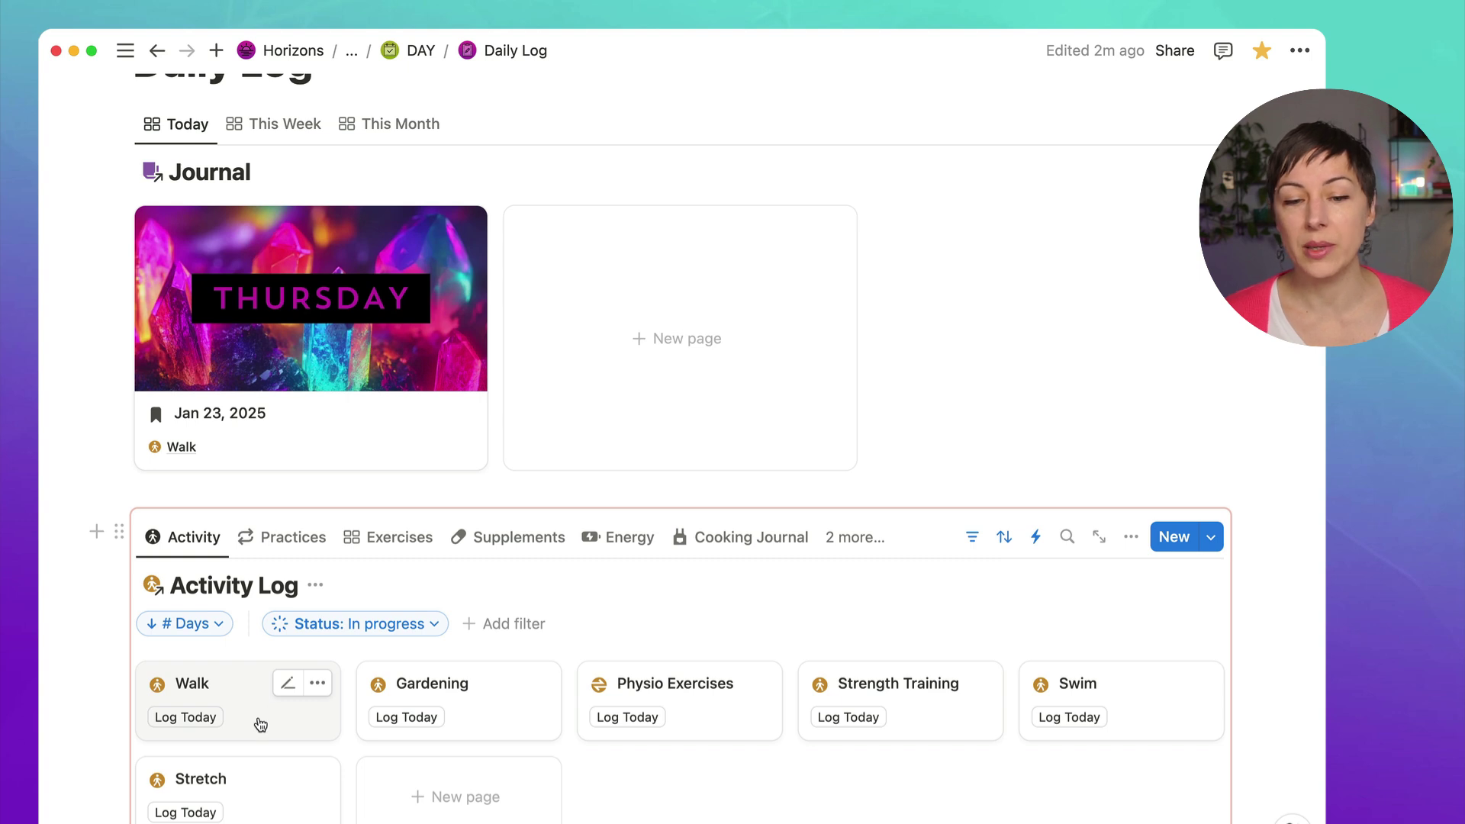
left_click(261, 725)
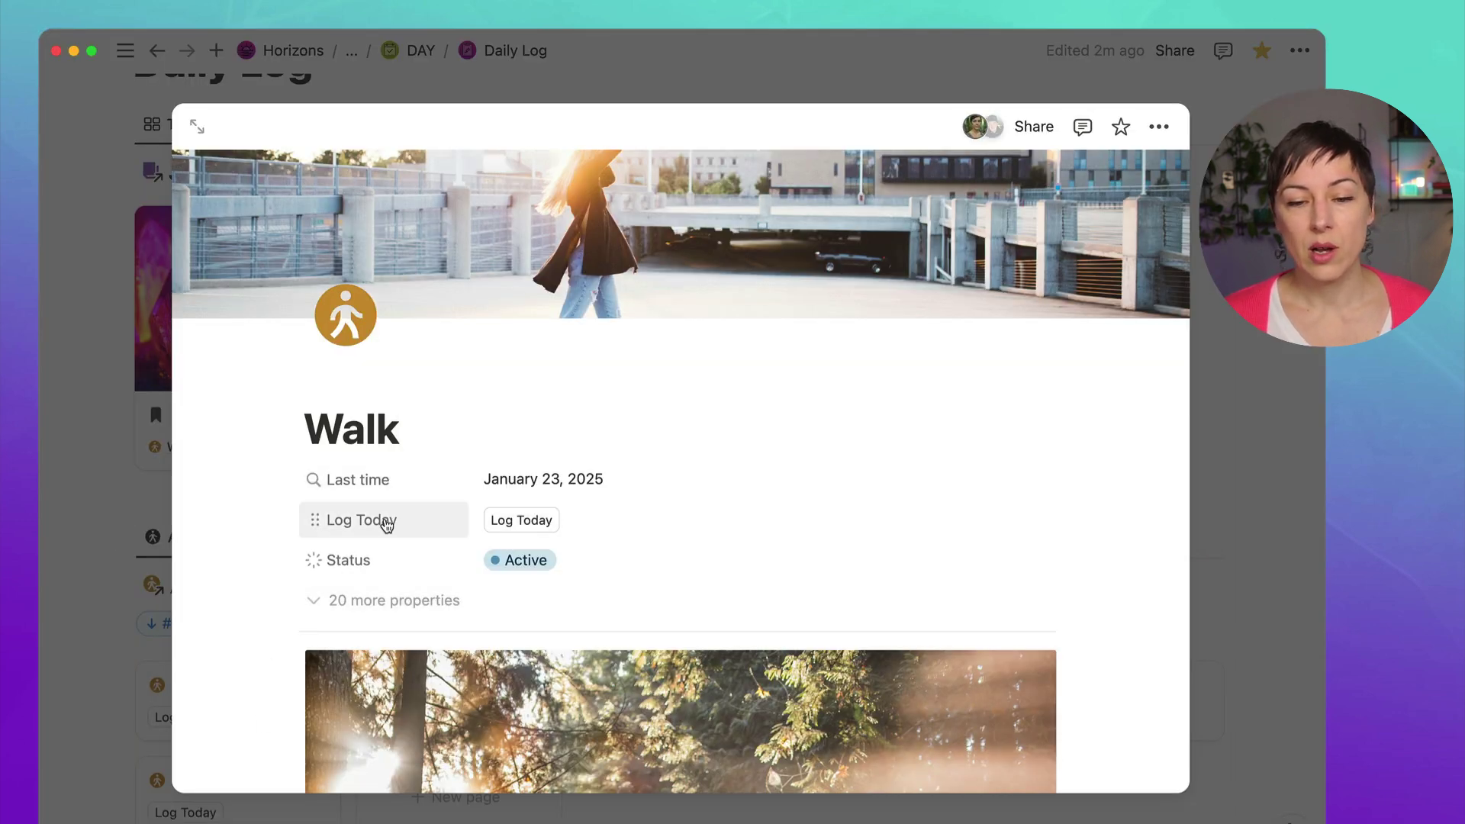
left_click(382, 520)
left_click(384, 596)
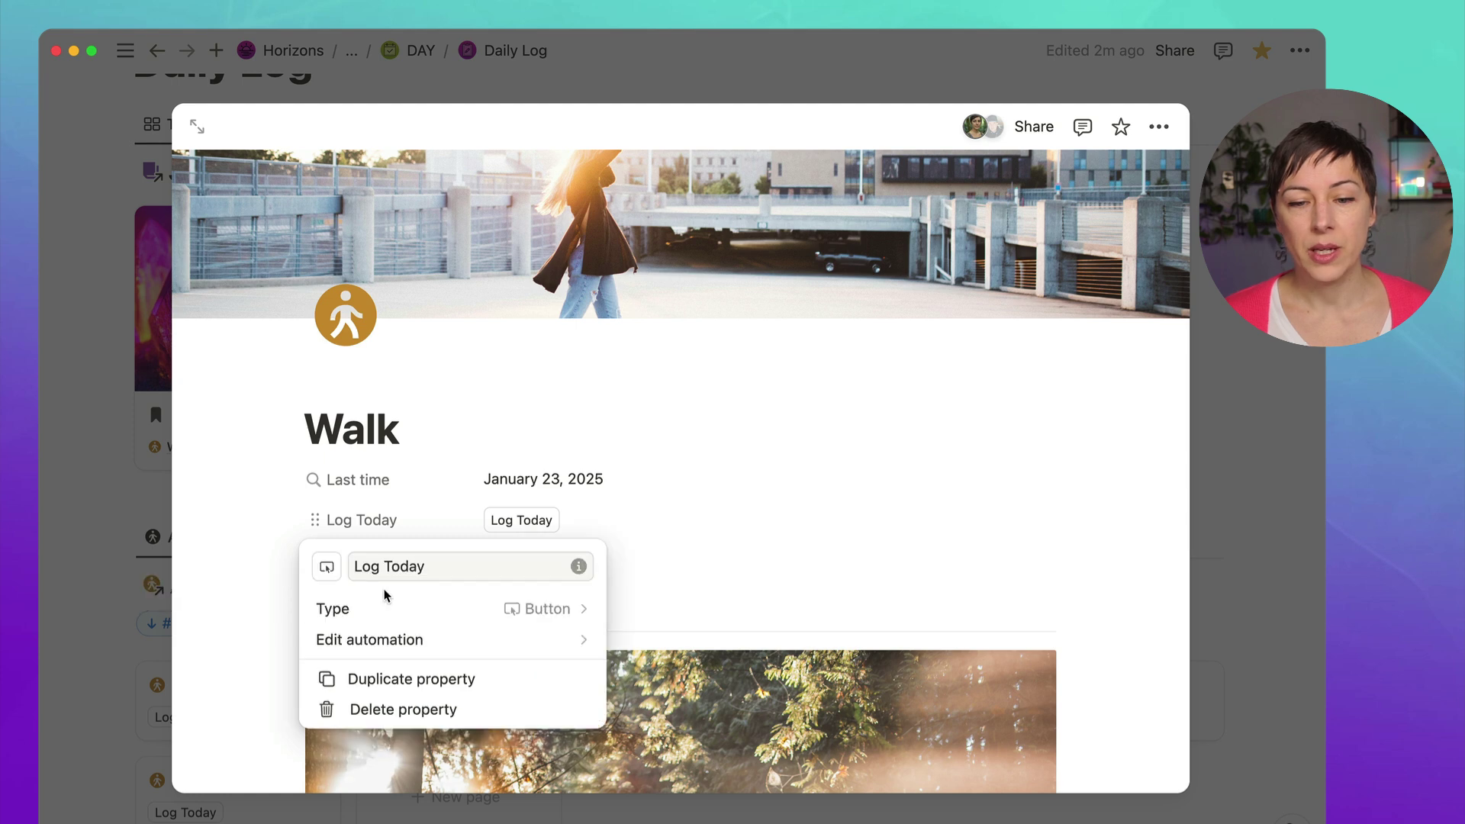
left_click(448, 644)
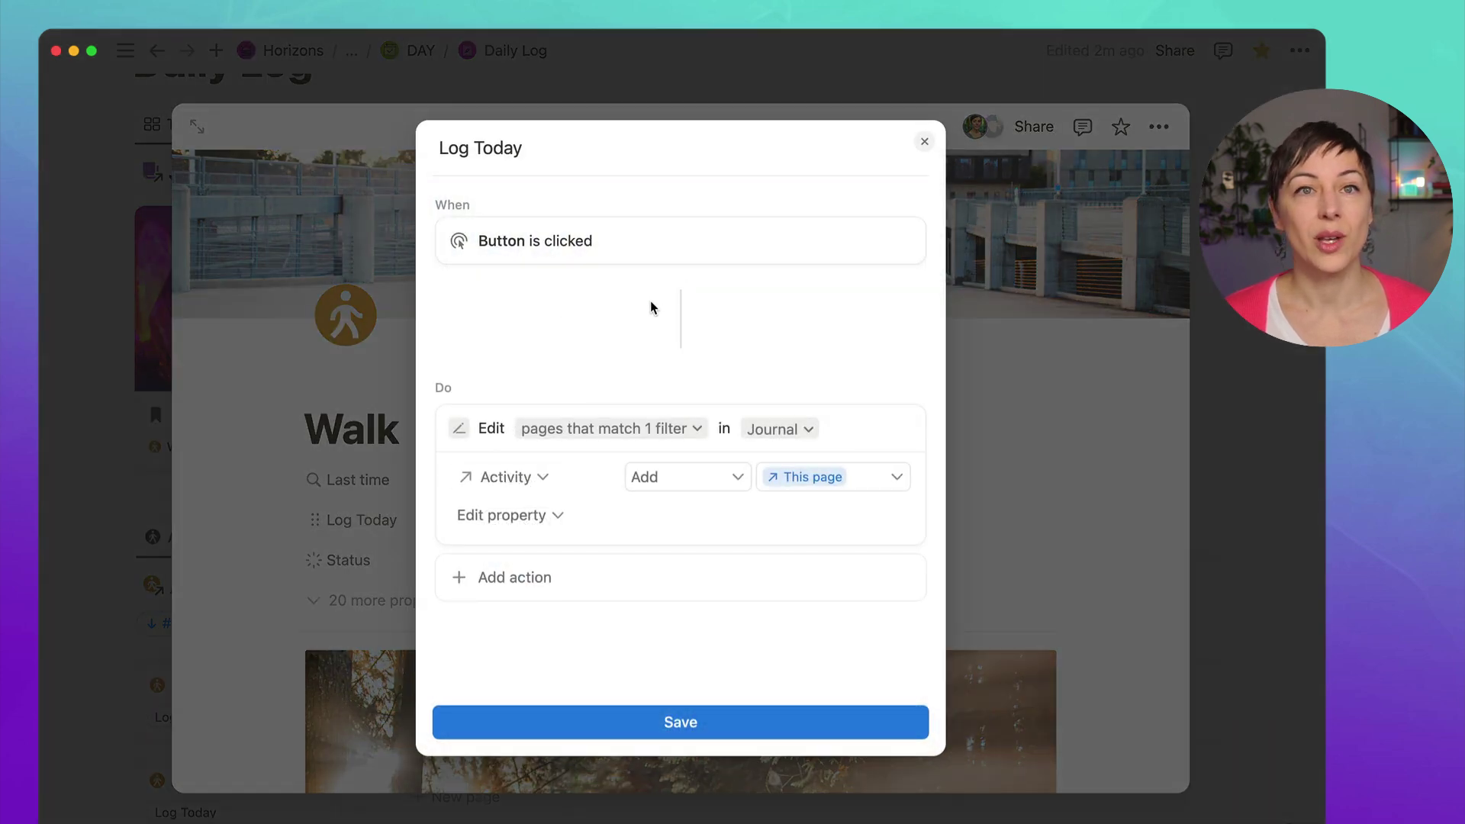
left_click(601, 430)
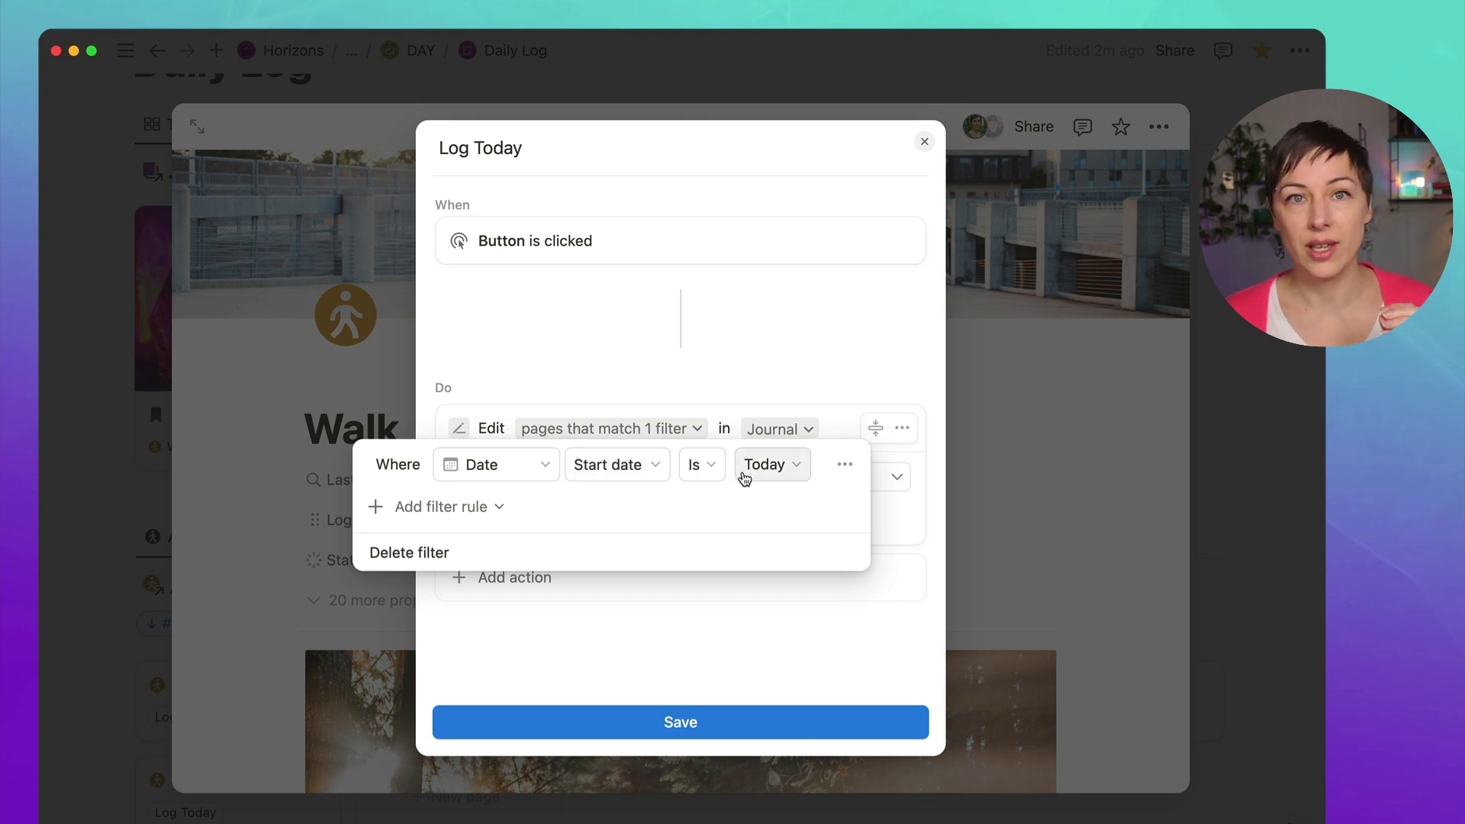
left_click(757, 395)
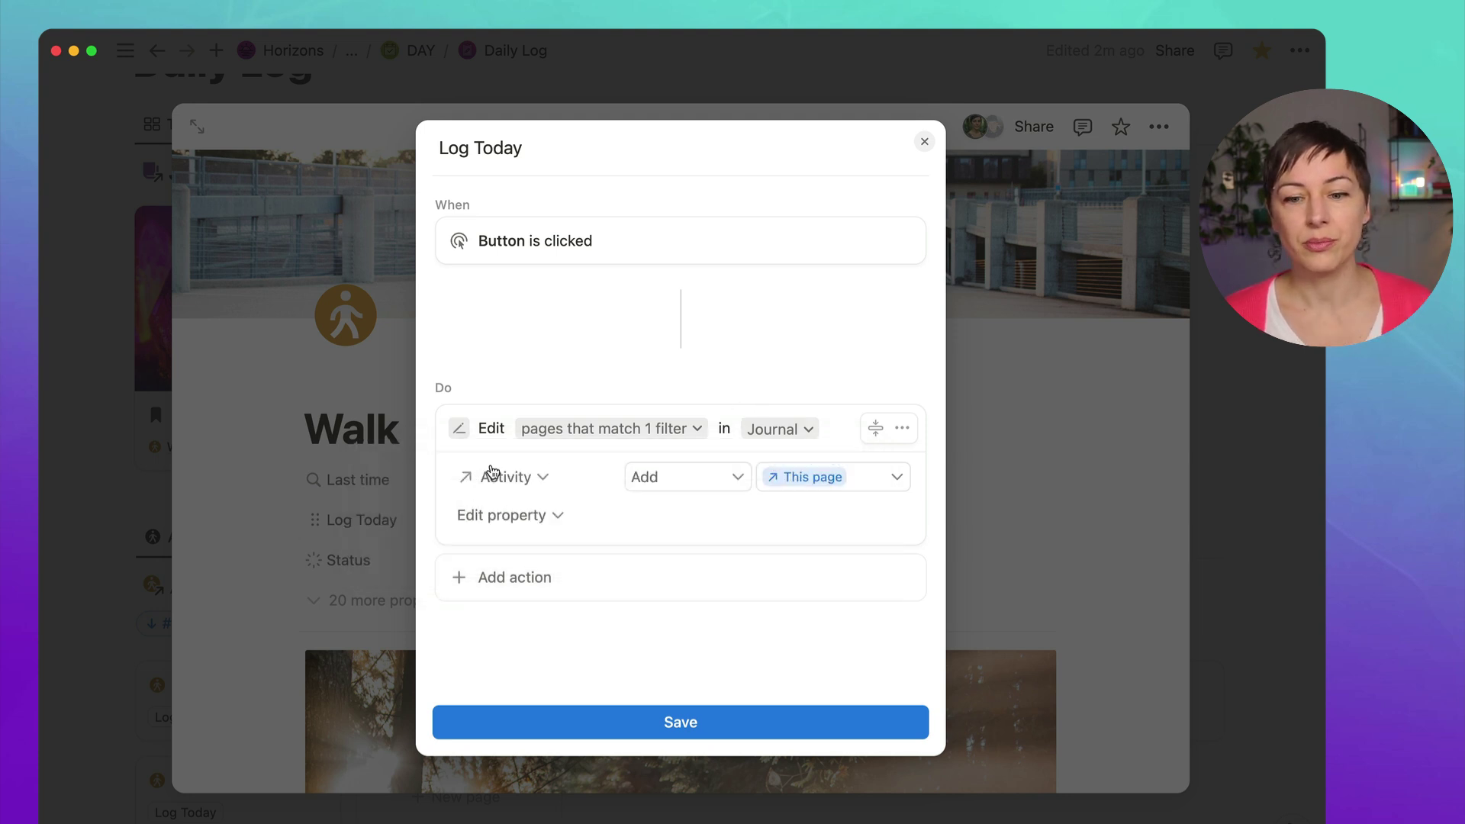
left_click(839, 490)
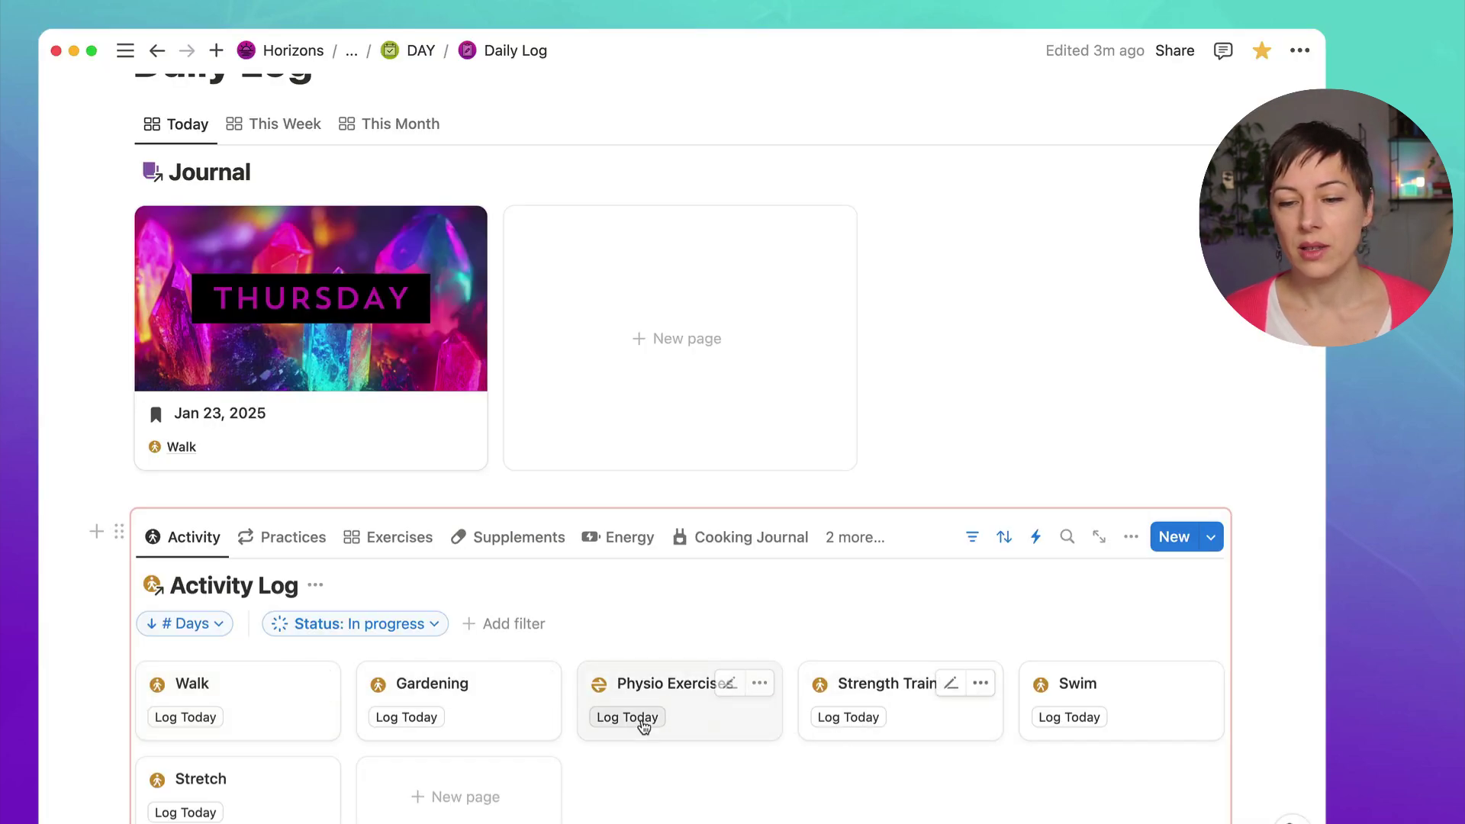
Step: Log Physio Exercises and Stretch, then log High Energy and change today's energy to Mellow
left_click(623, 729)
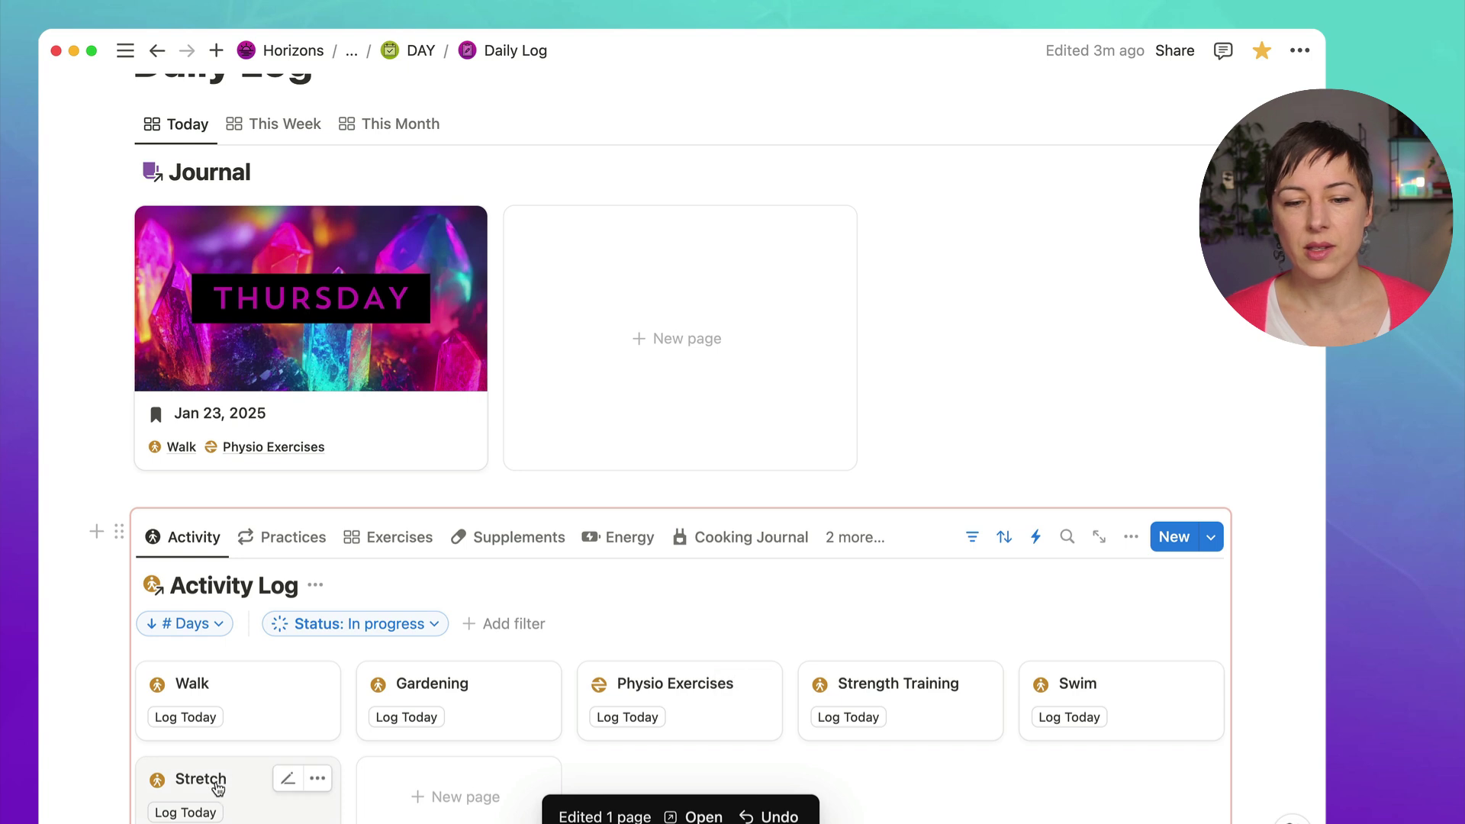
left_click(185, 812)
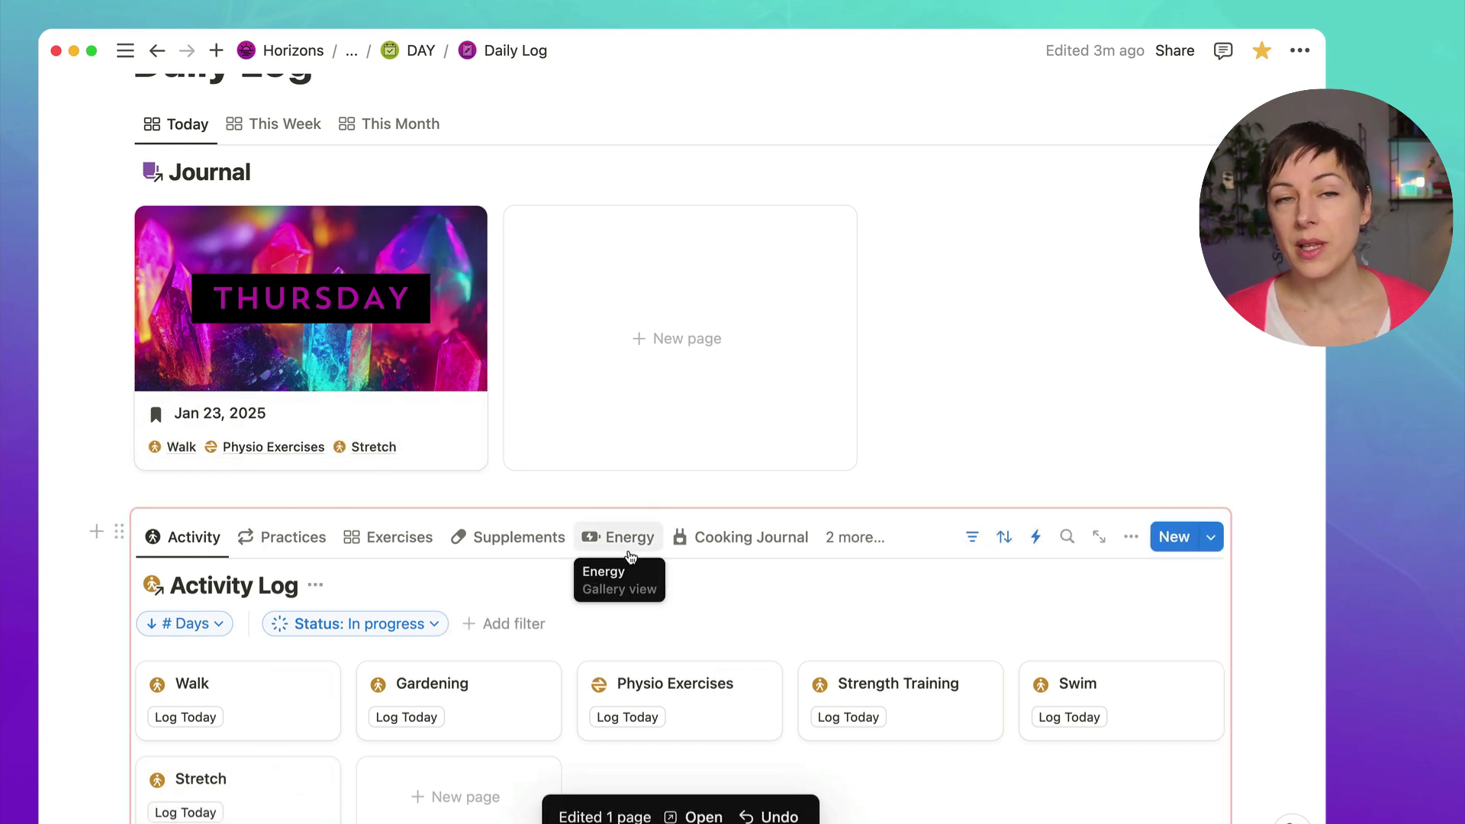
left_click(632, 546)
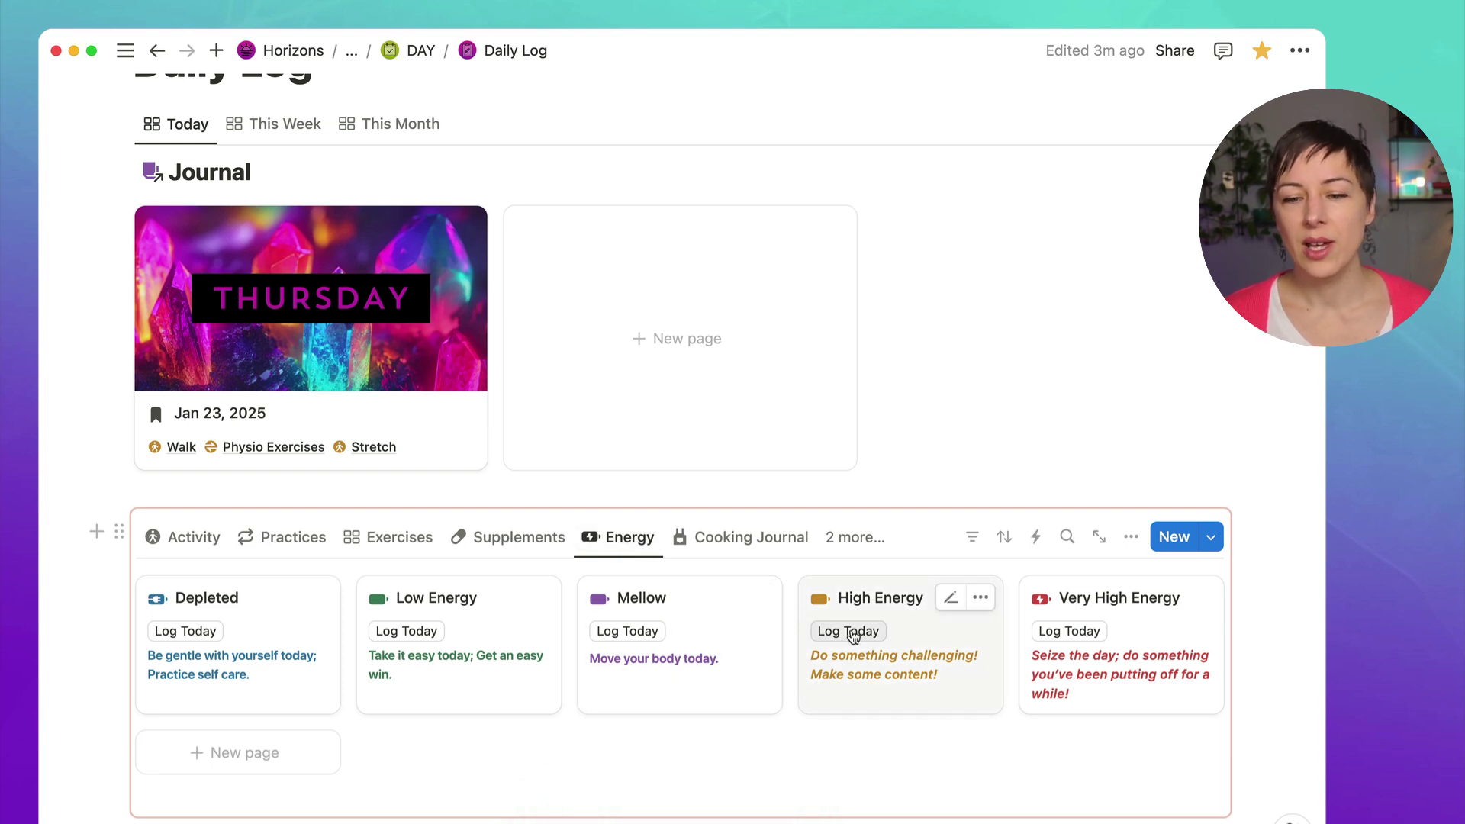
left_click(849, 632)
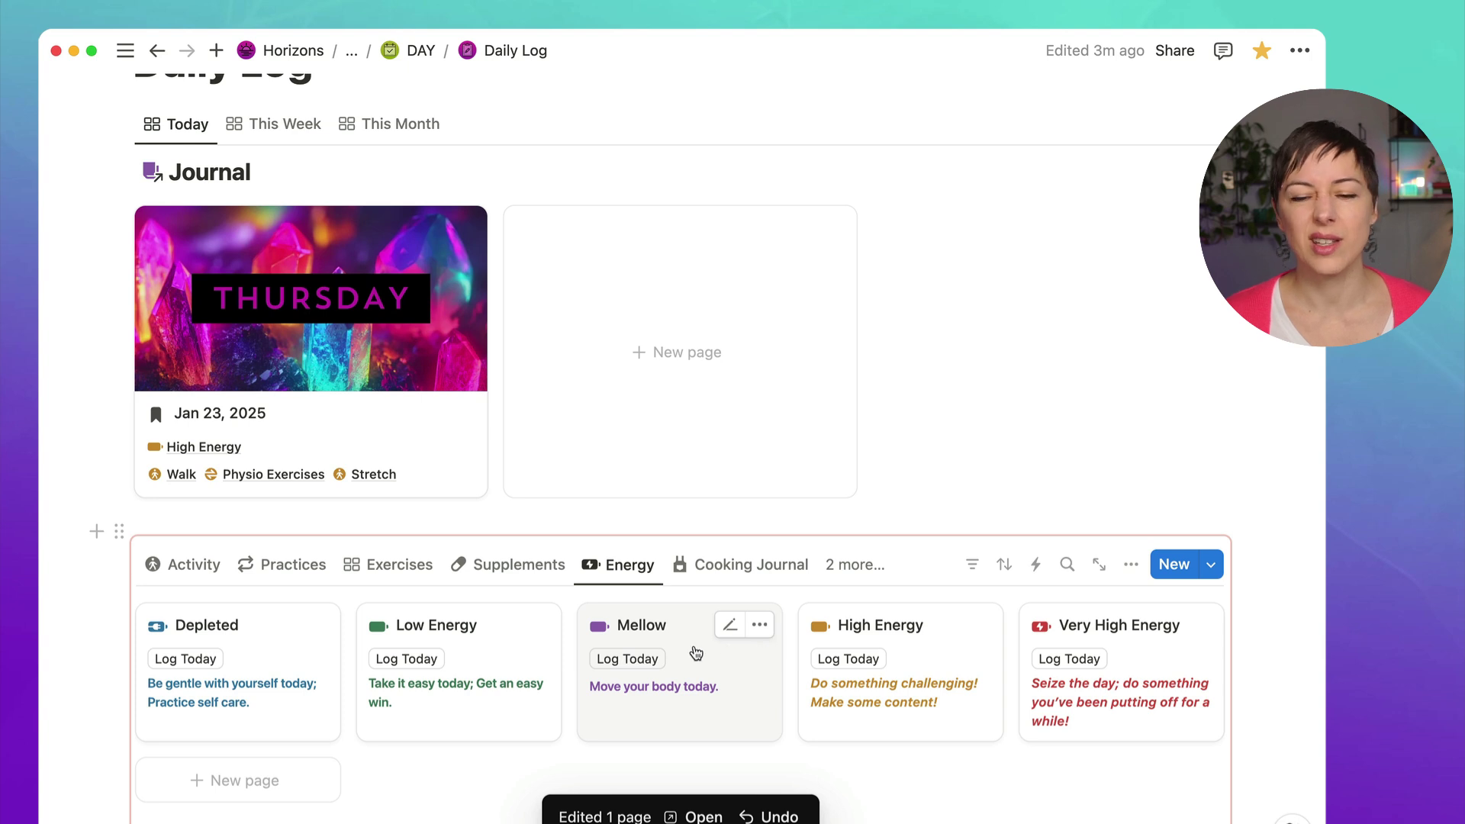
left_click(641, 661)
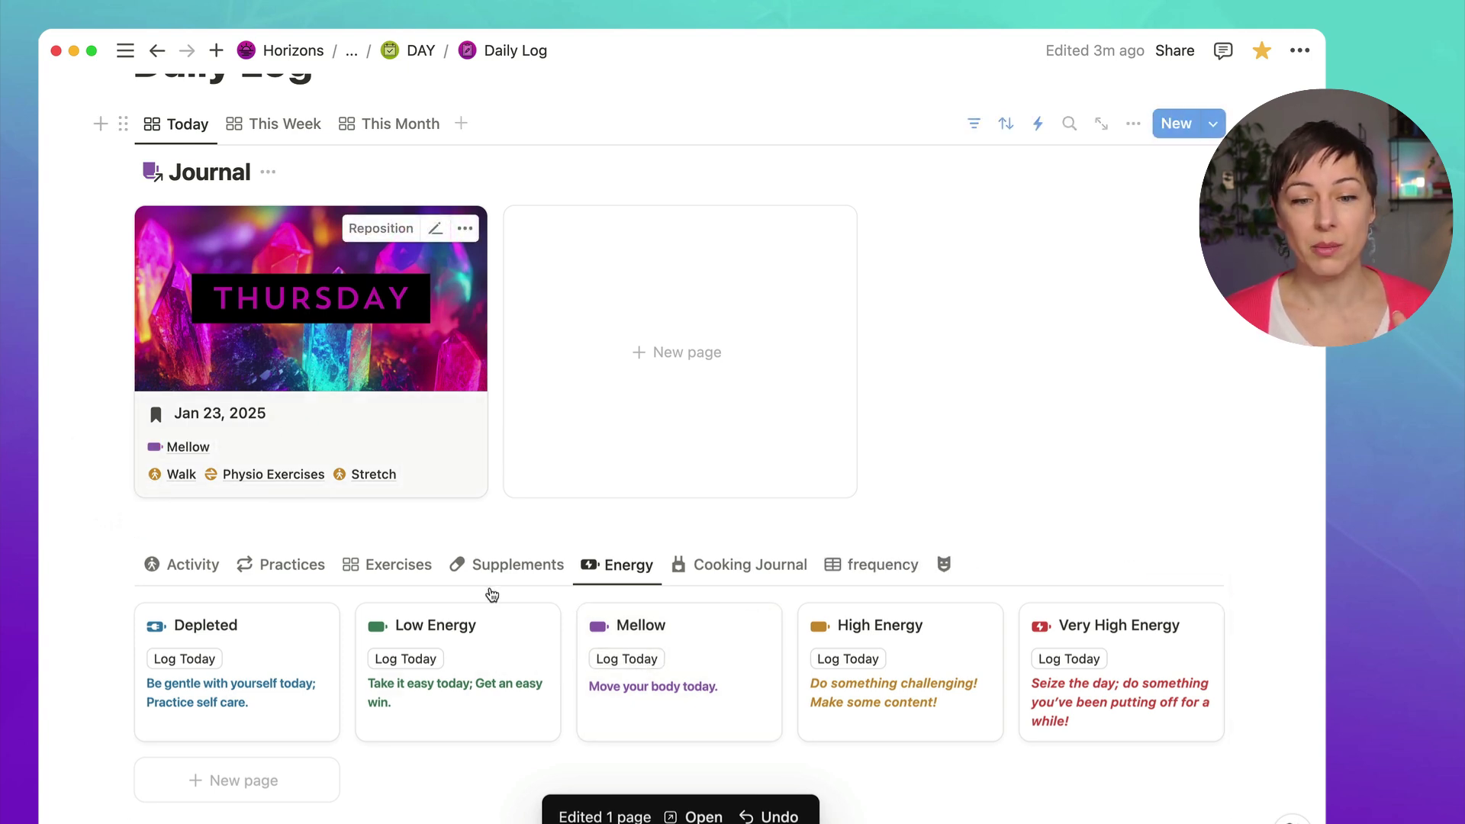
Step: Open the Mellow energy page and review the Replace with options in its Log Today automation
left_click(681, 629)
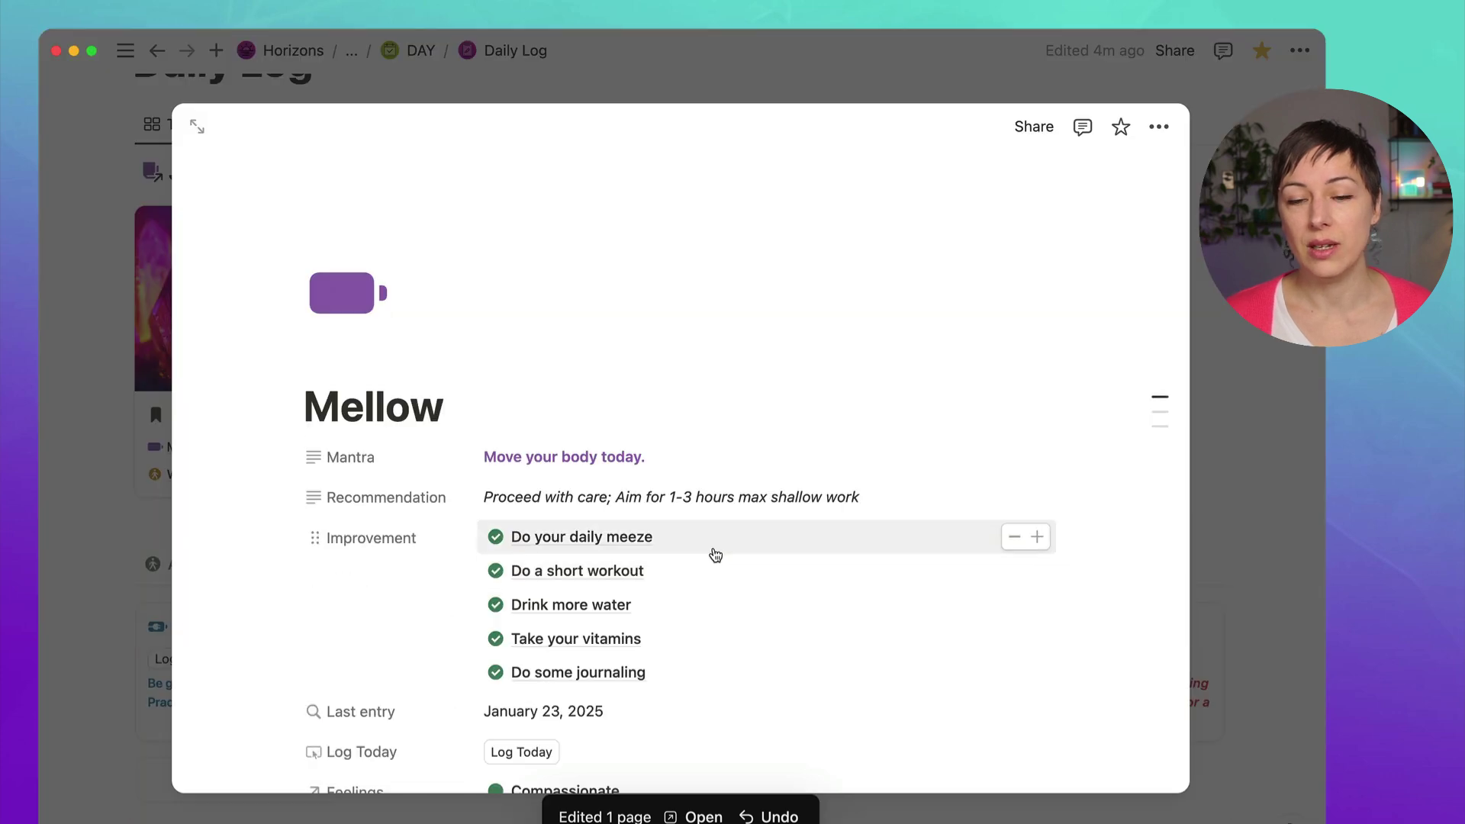
left_click(402, 751)
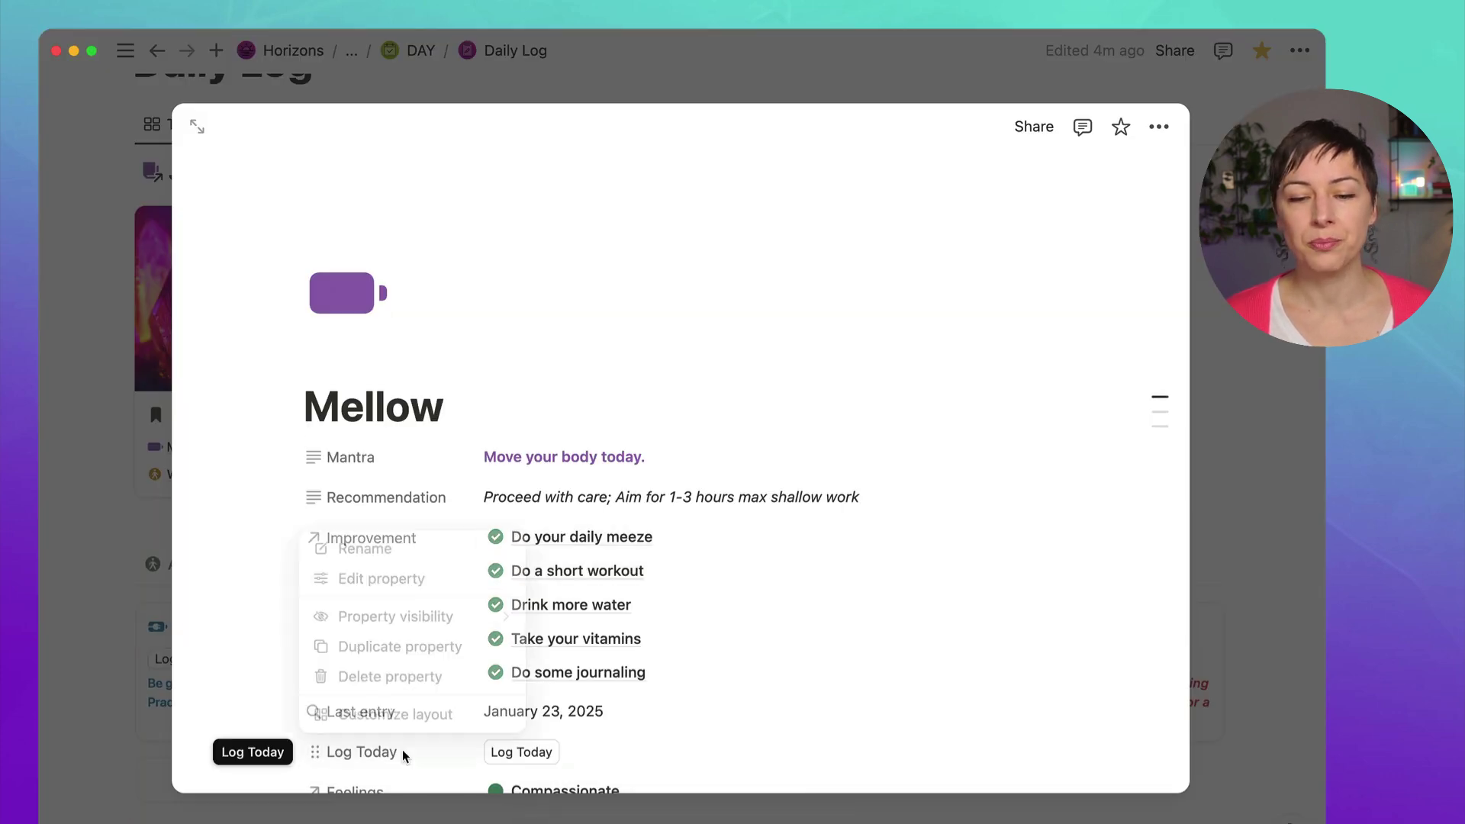
left_click(400, 577)
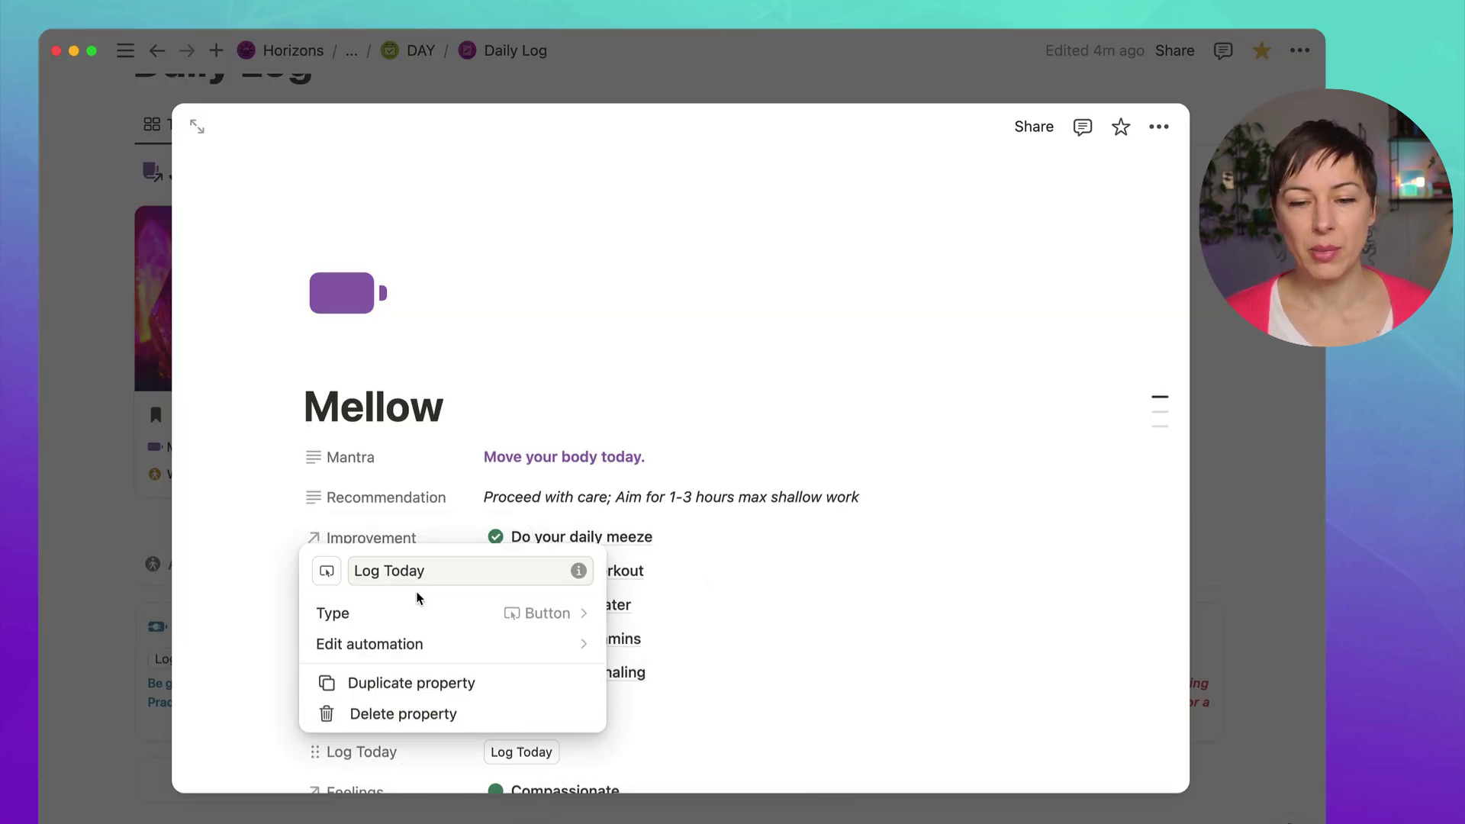
left_click(412, 644)
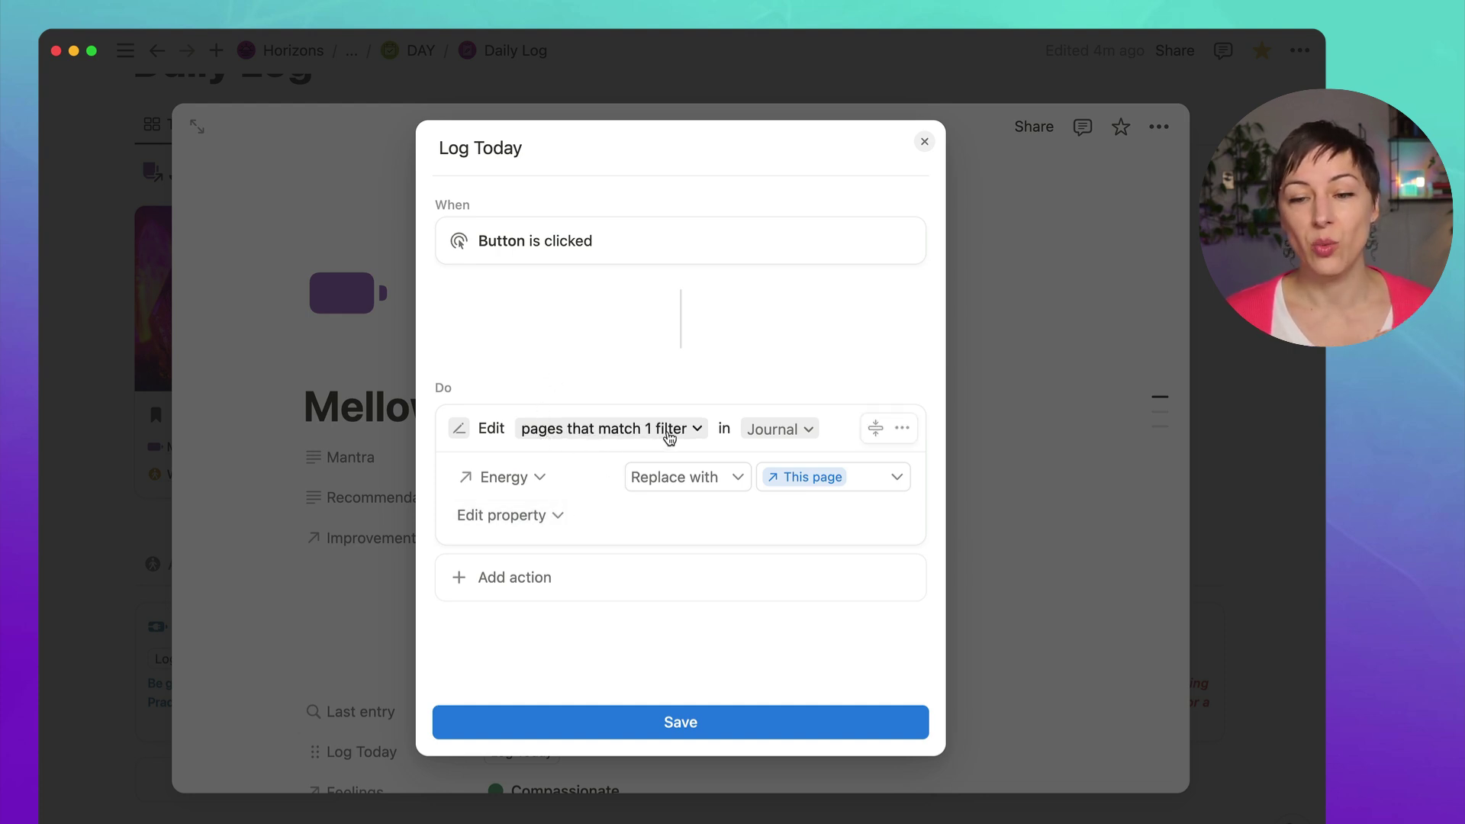
left_click(691, 477)
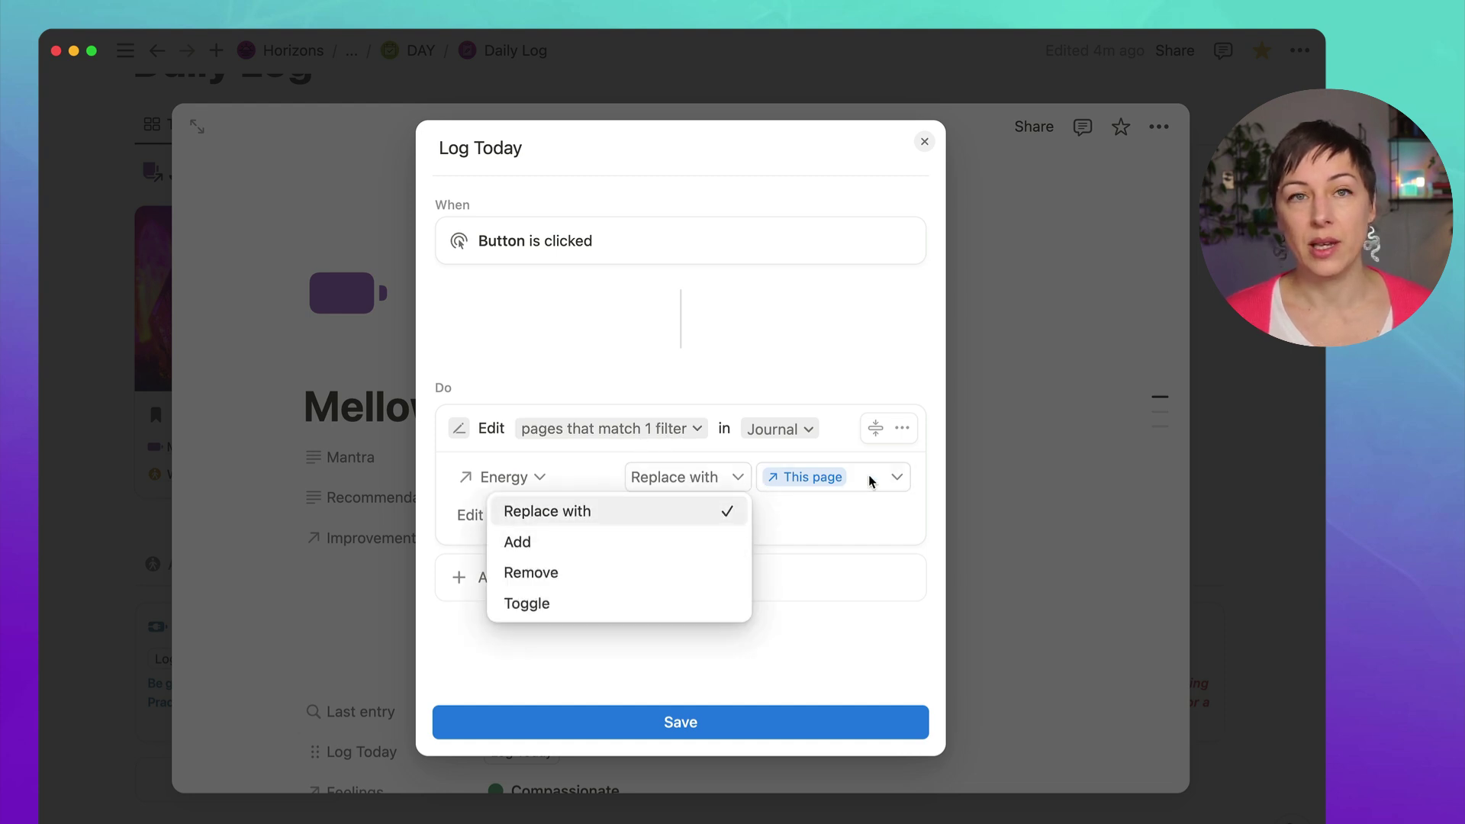
left_click(1018, 478)
left_click(325, 599)
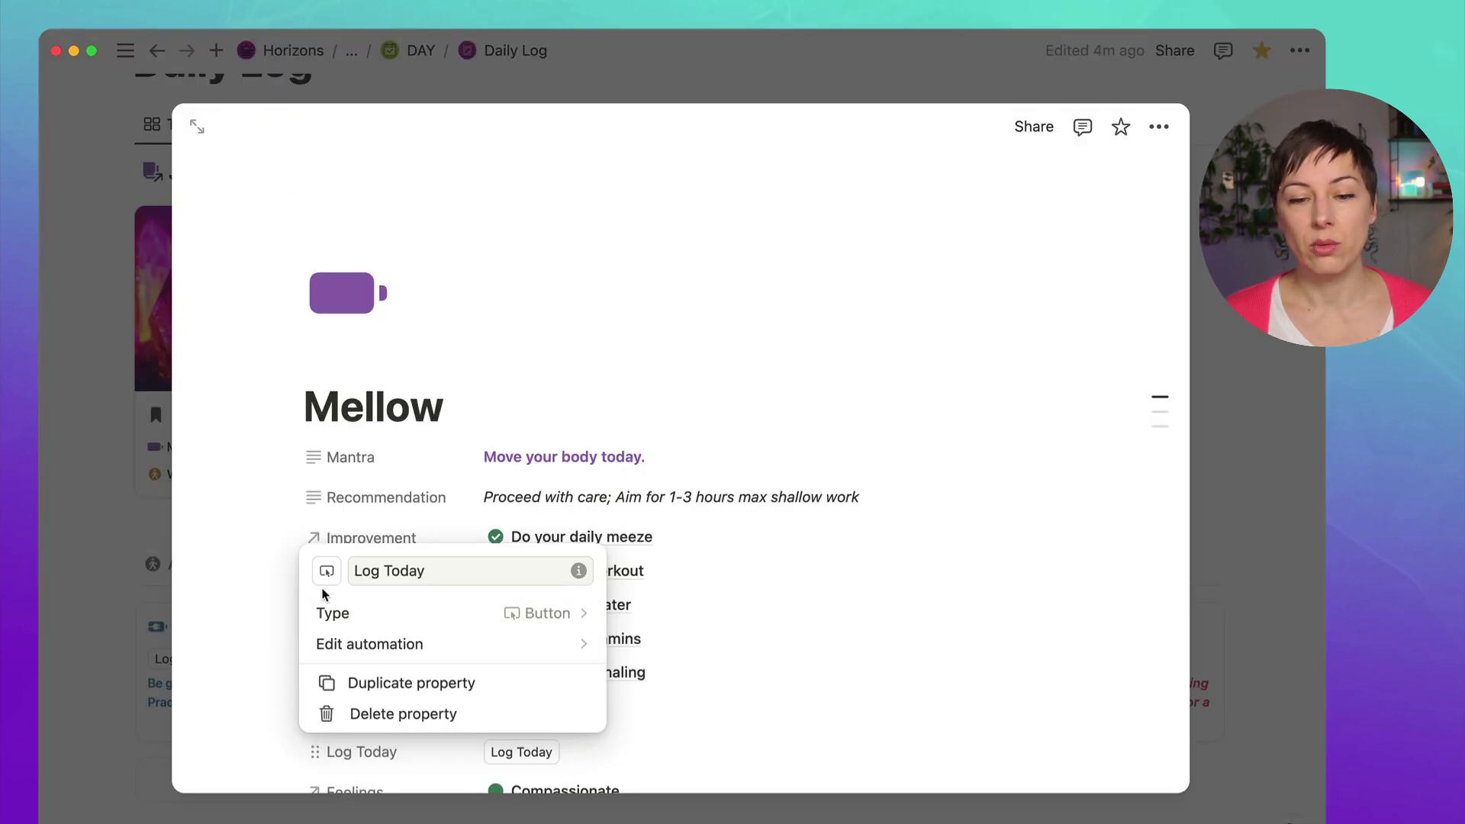
Step: Reveal the two hidden properties, add a Button property on the Mellow page, and open its automation
left_click(265, 624)
scroll(271, 612, "down", 8)
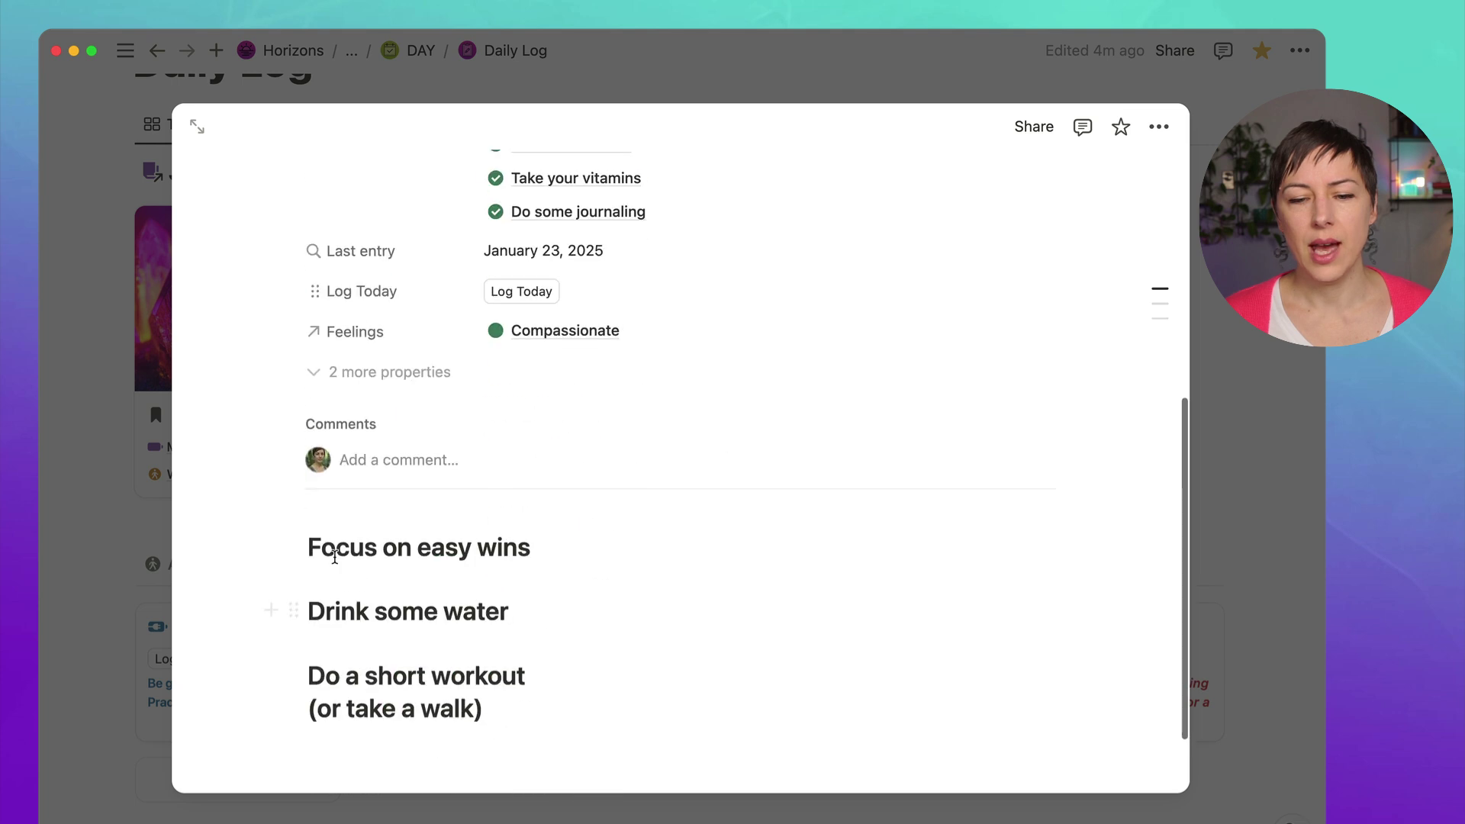
left_click(369, 380)
left_click(392, 620)
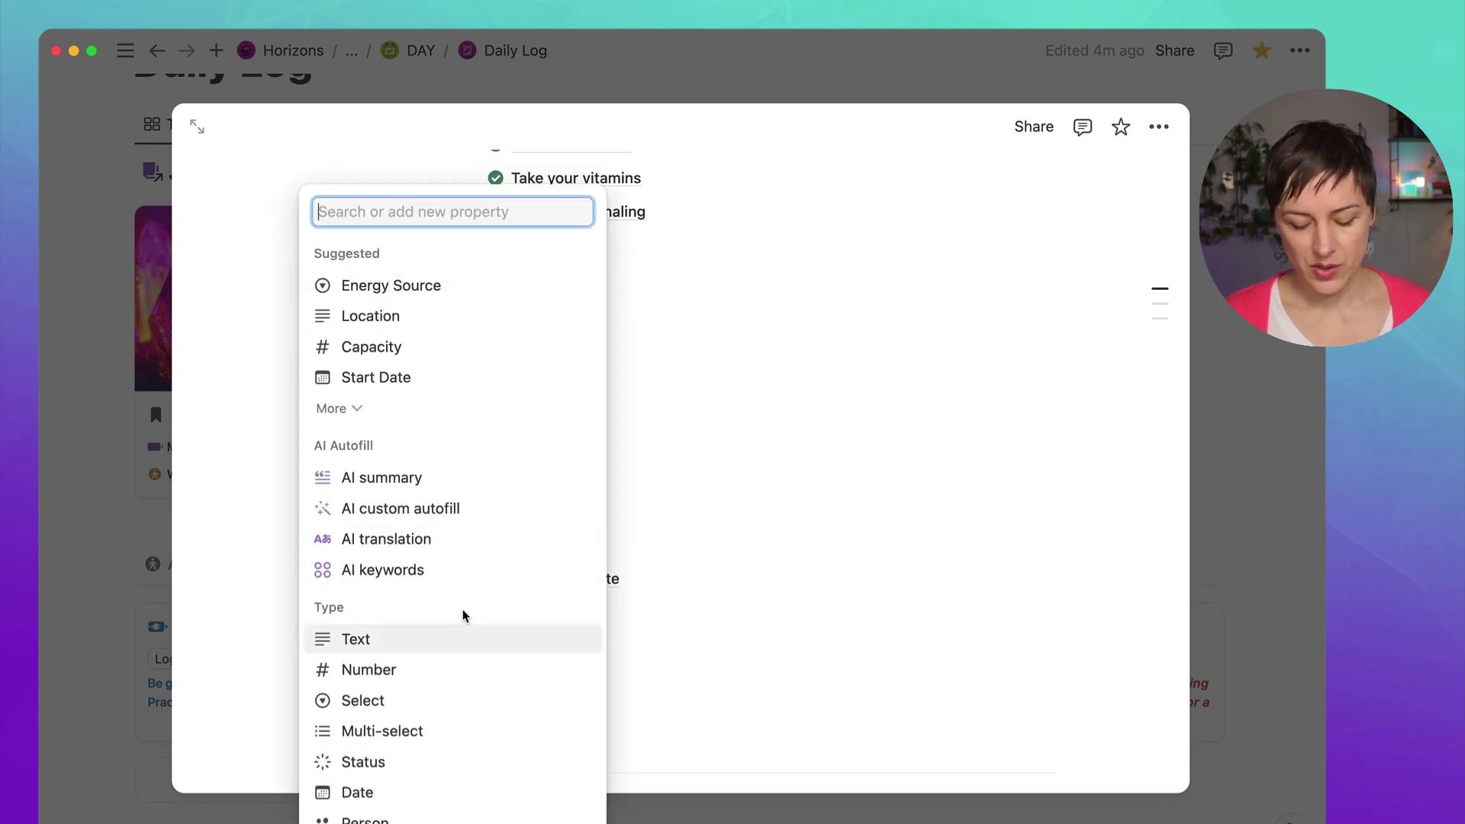
type("bu")
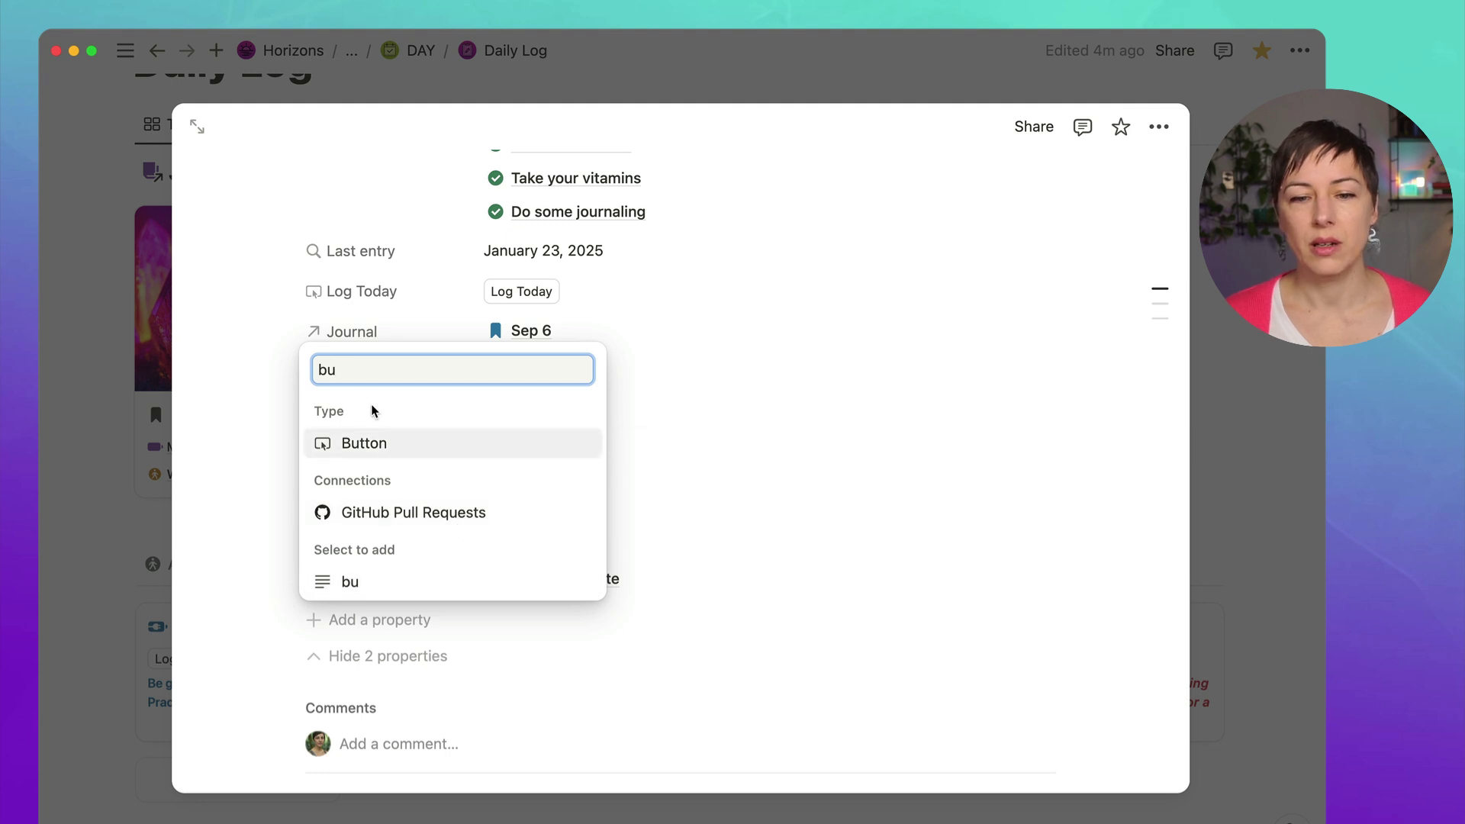
left_click(356, 442)
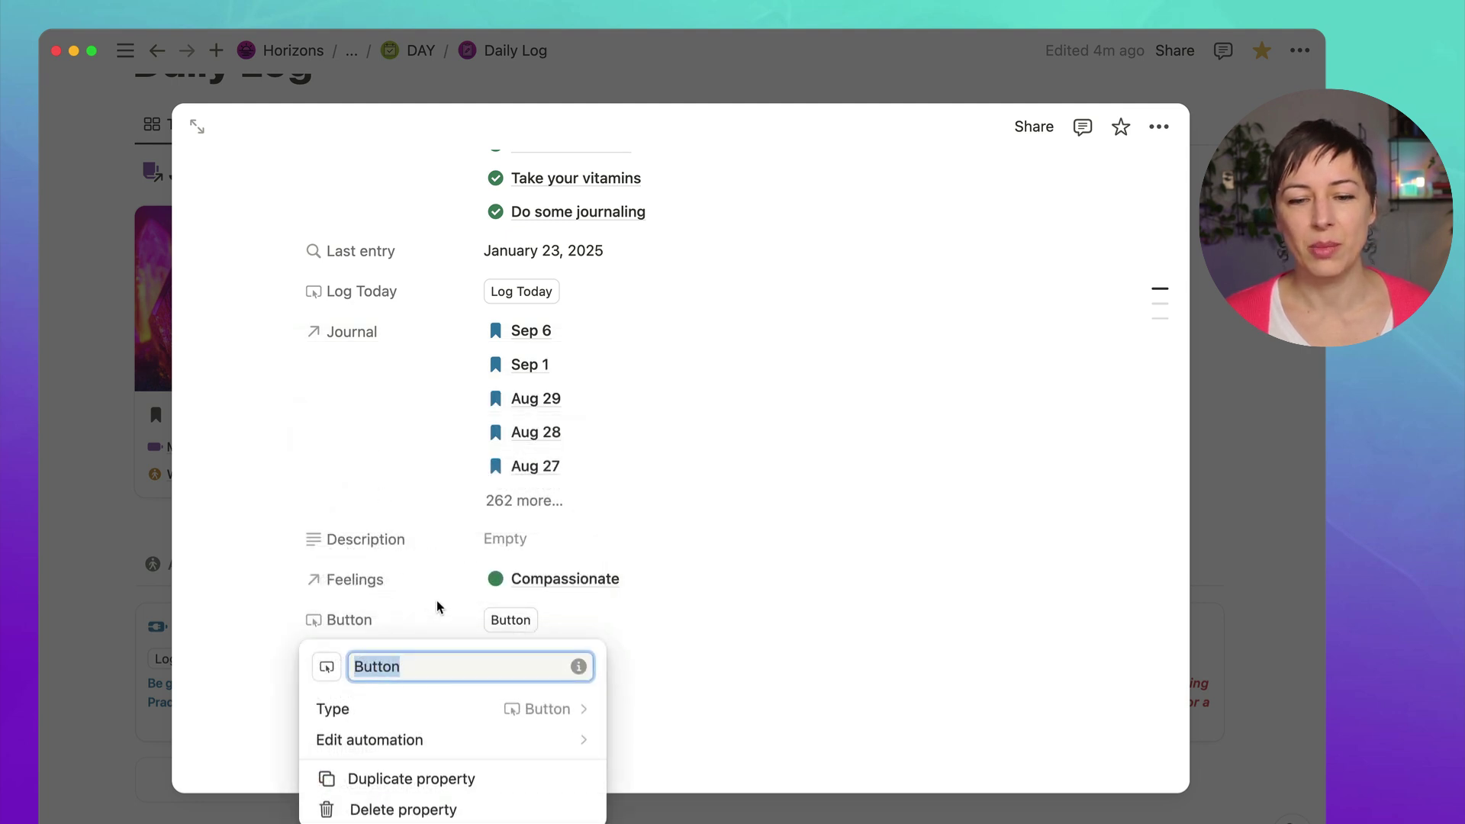
left_click(429, 740)
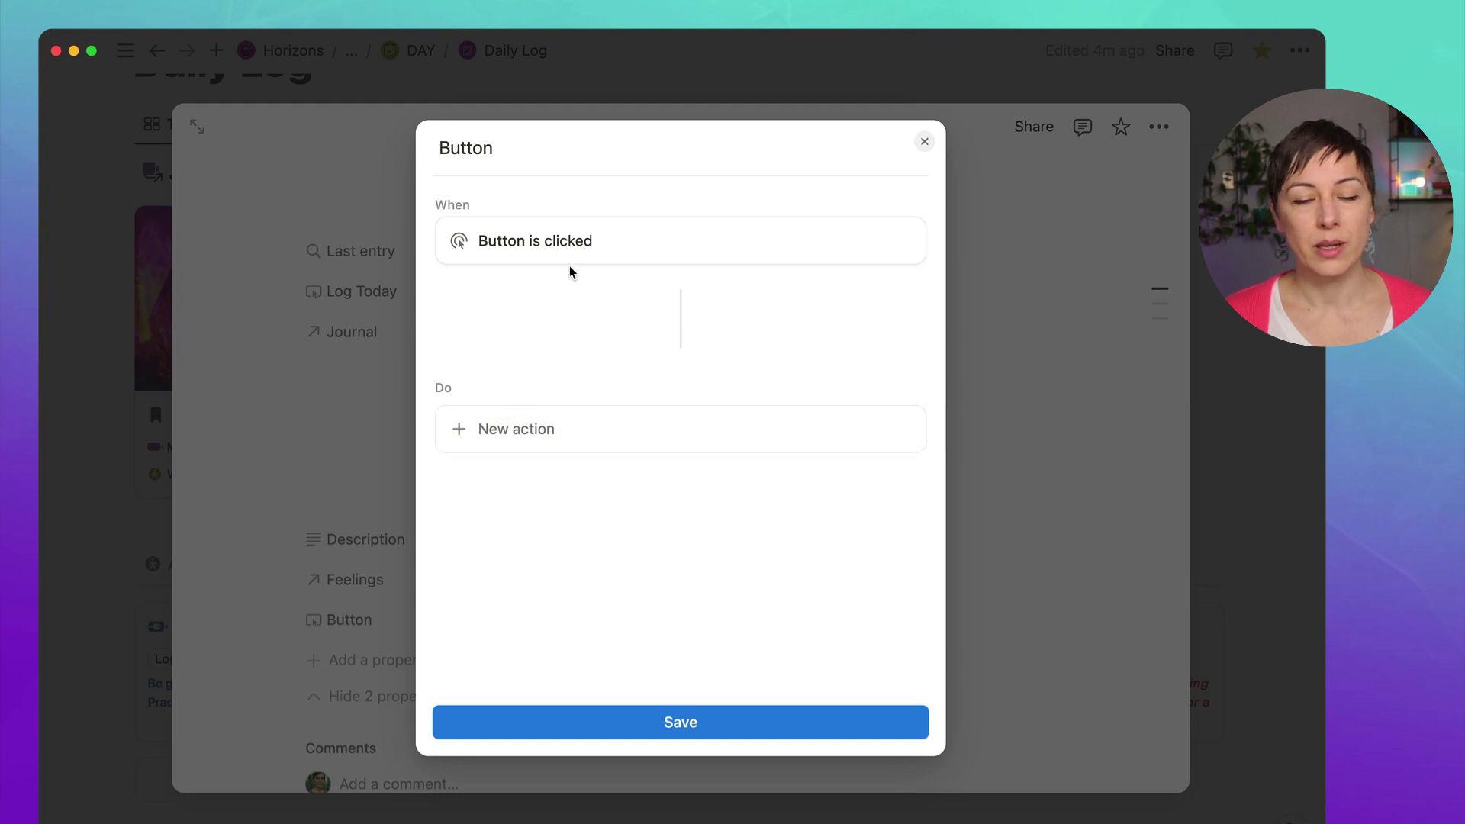
Step: Add an Edit pages action on the Journal database, filtered to Date is Today
left_click(538, 434)
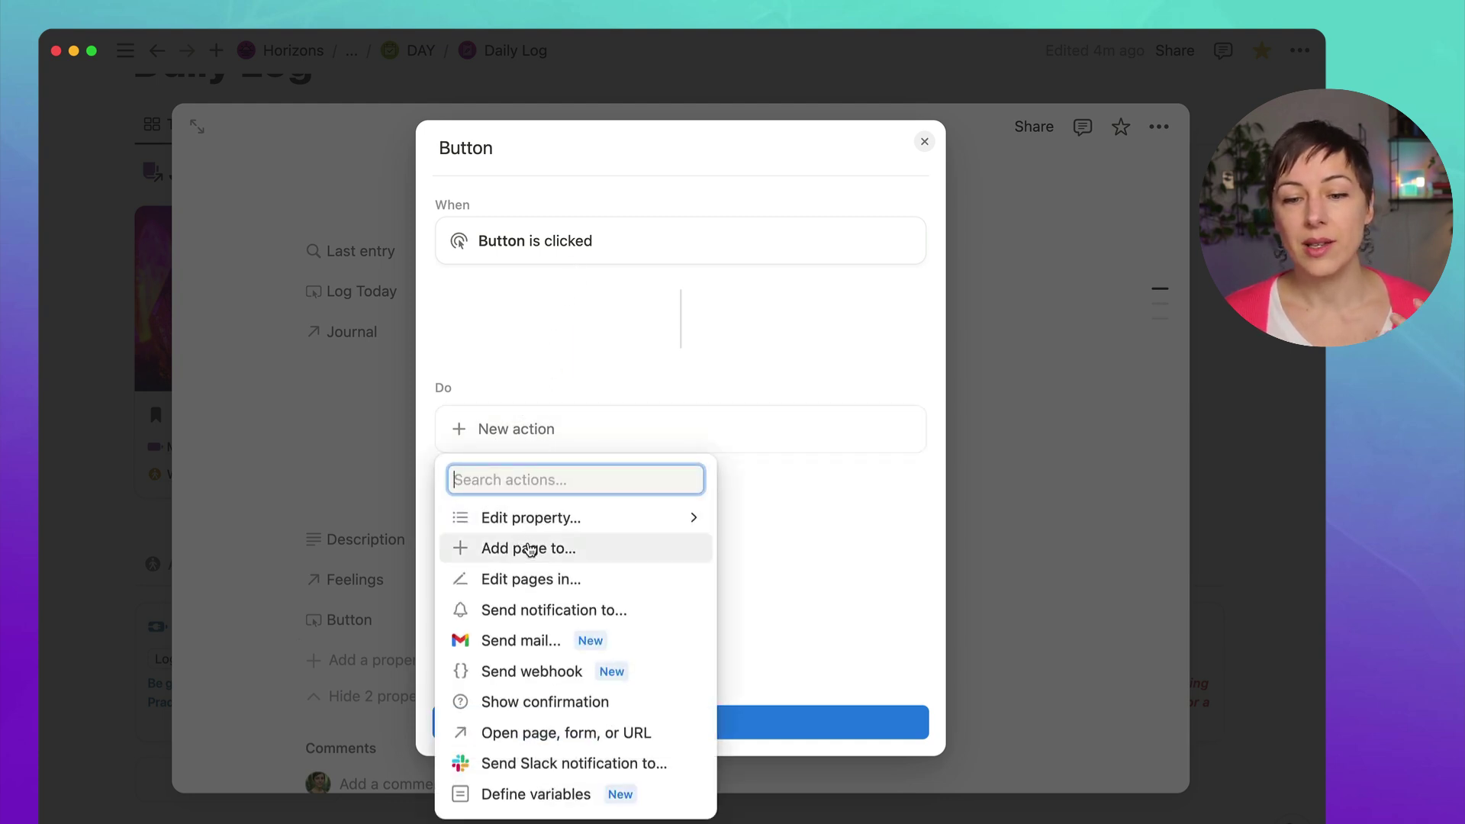
left_click(545, 580)
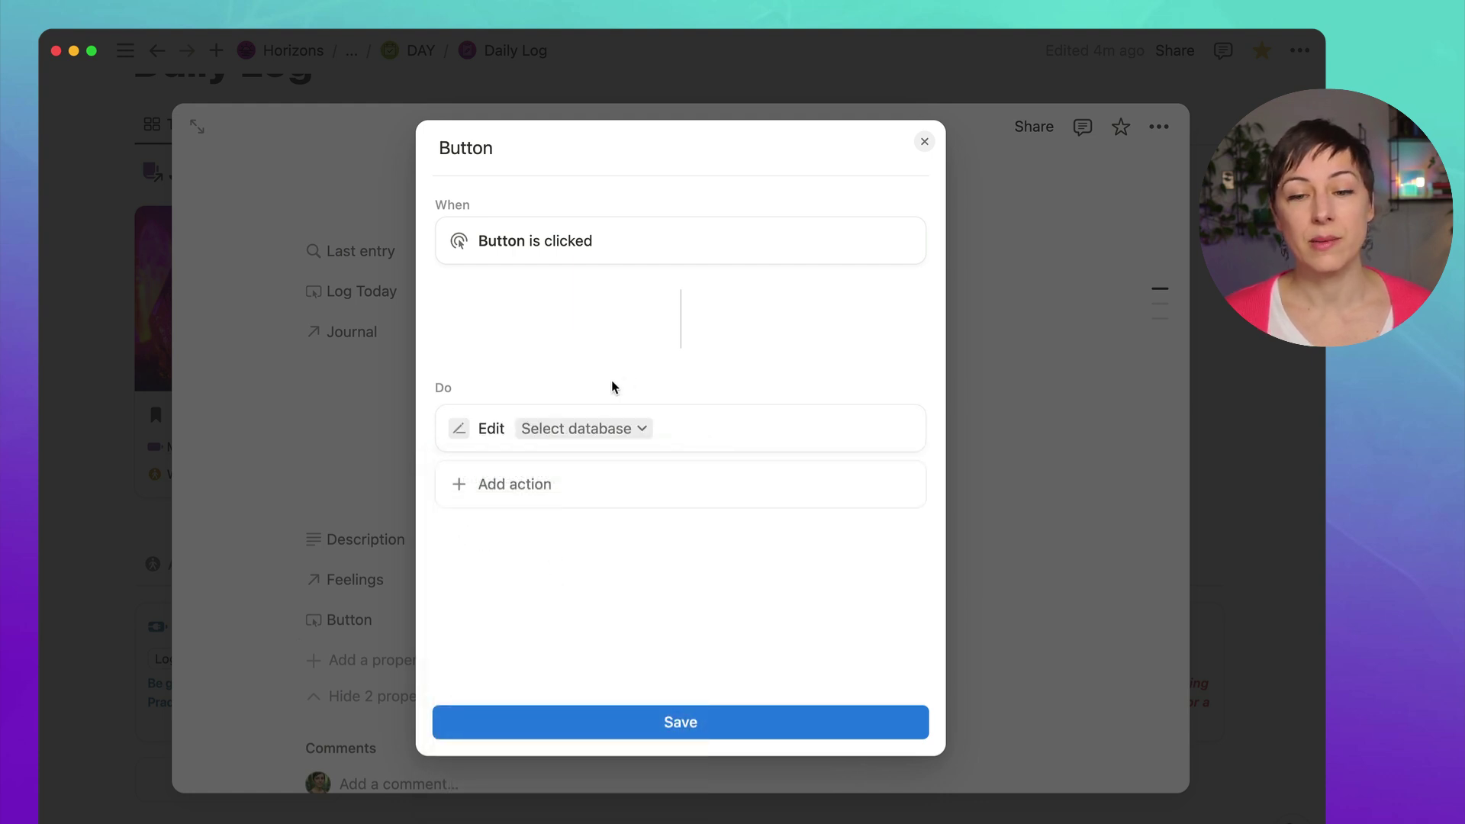
left_click(598, 428)
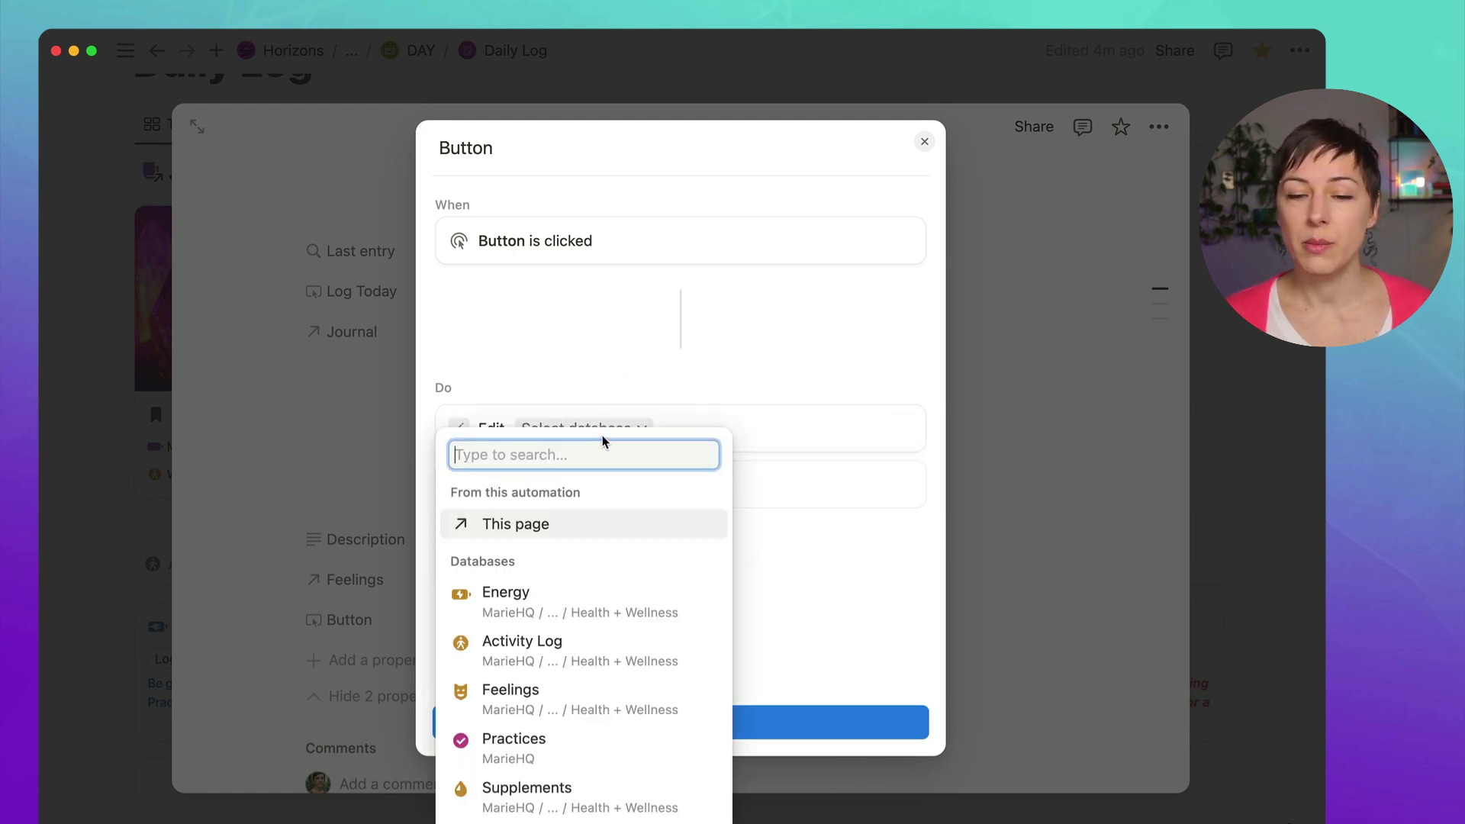
type("jour")
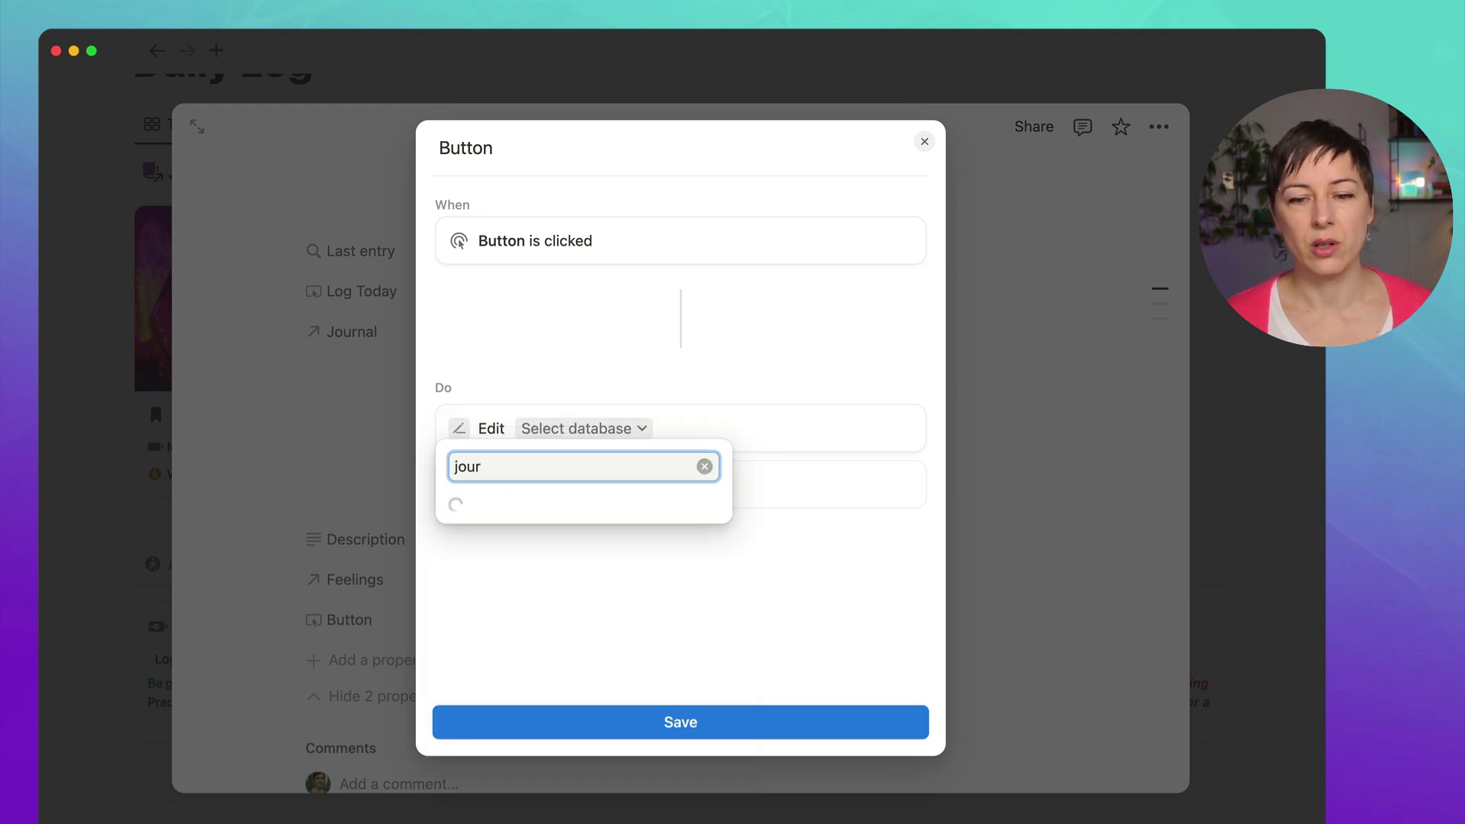
left_click(593, 369)
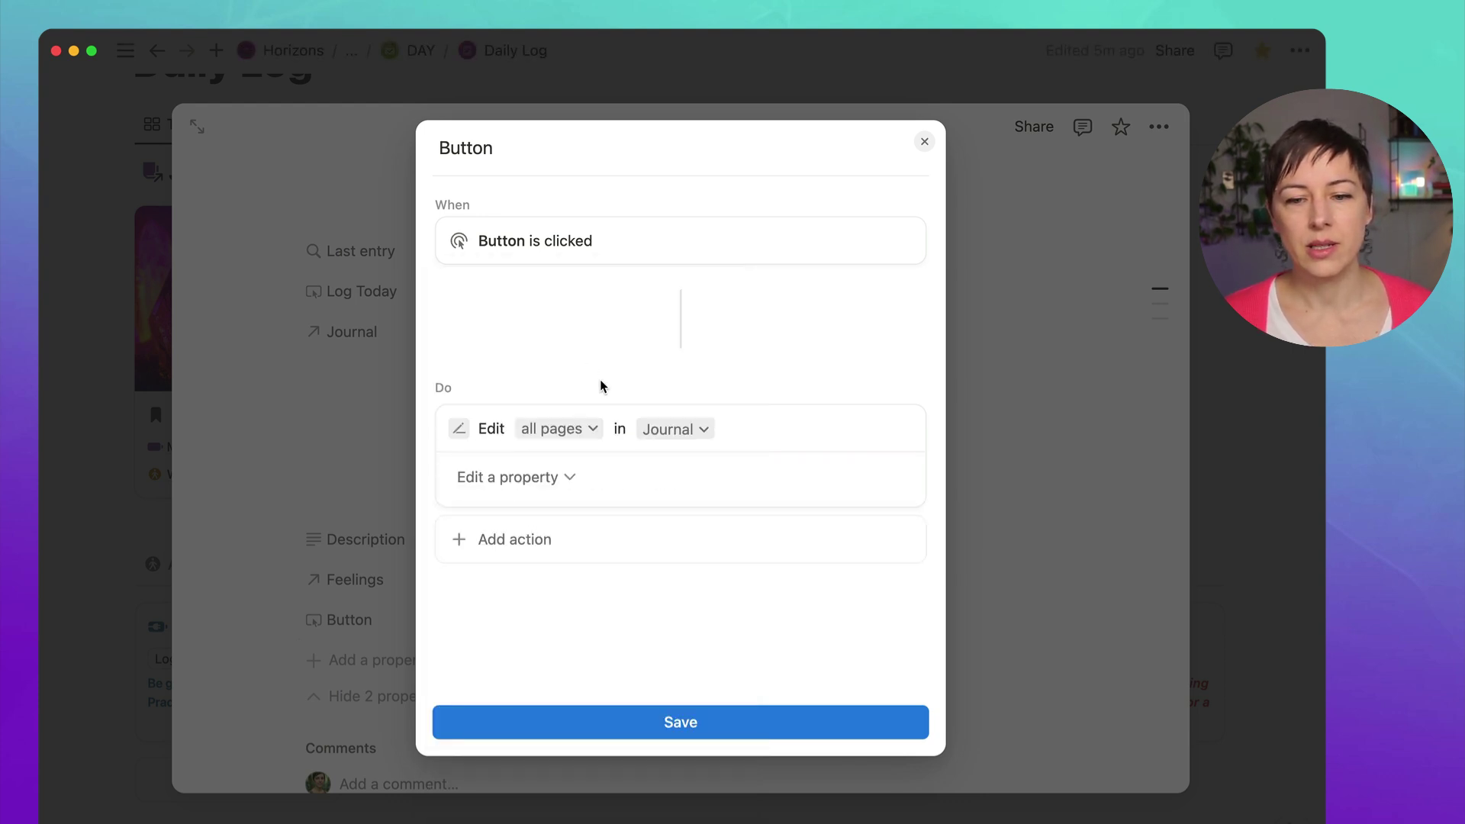
left_click(580, 429)
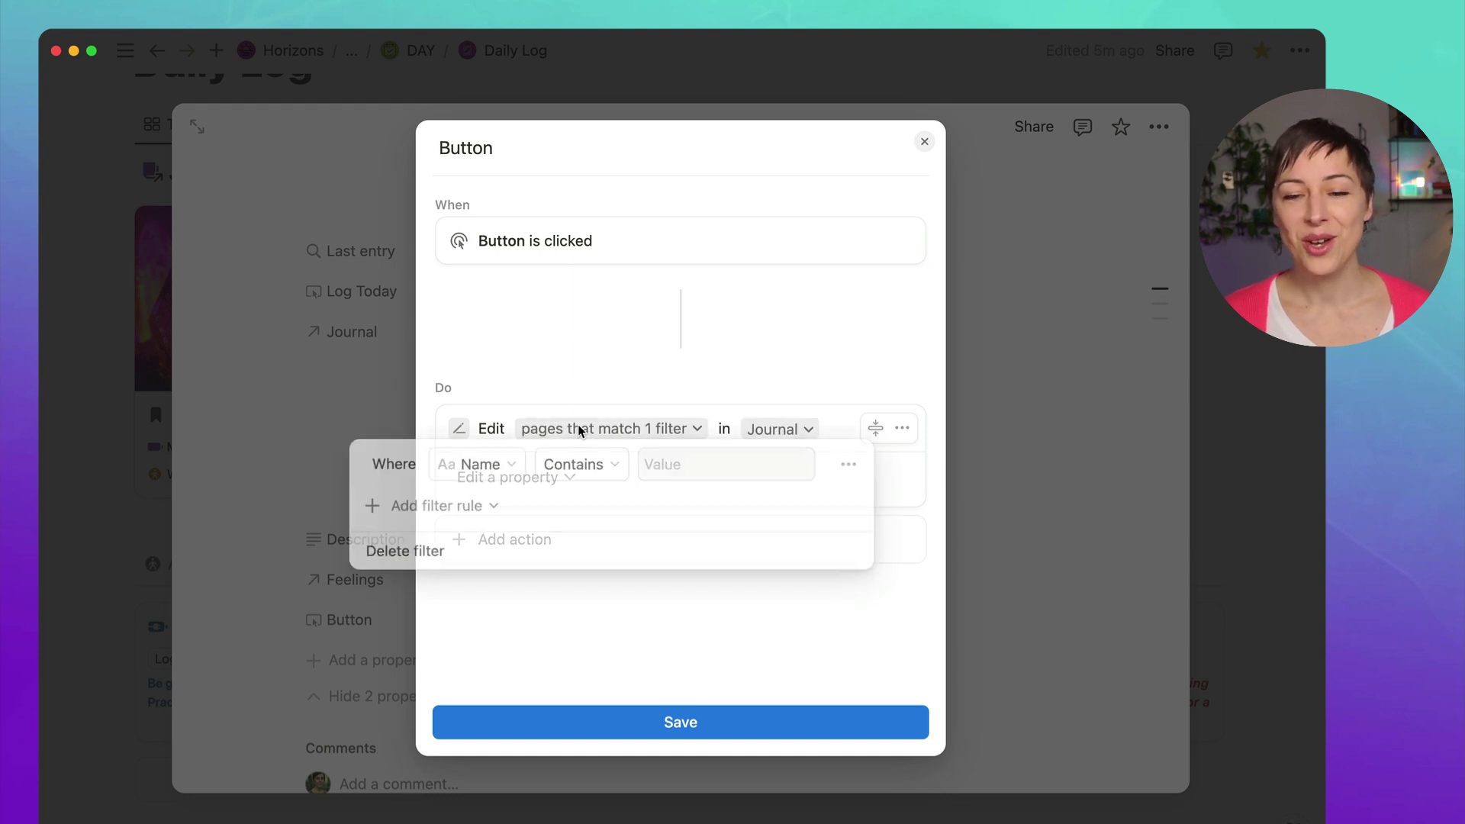
left_click(460, 470)
type("da")
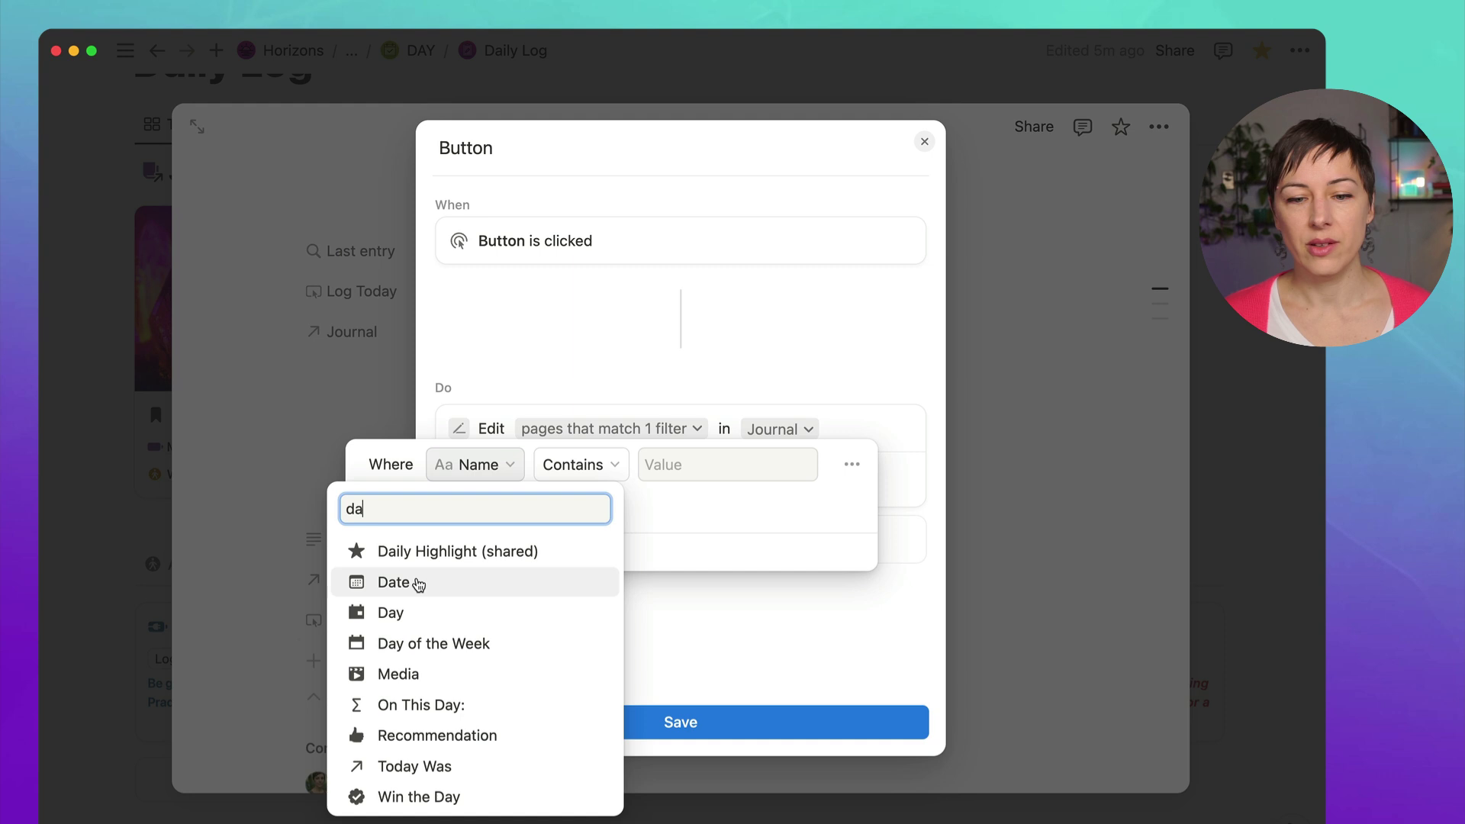
left_click(418, 584)
left_click(617, 470)
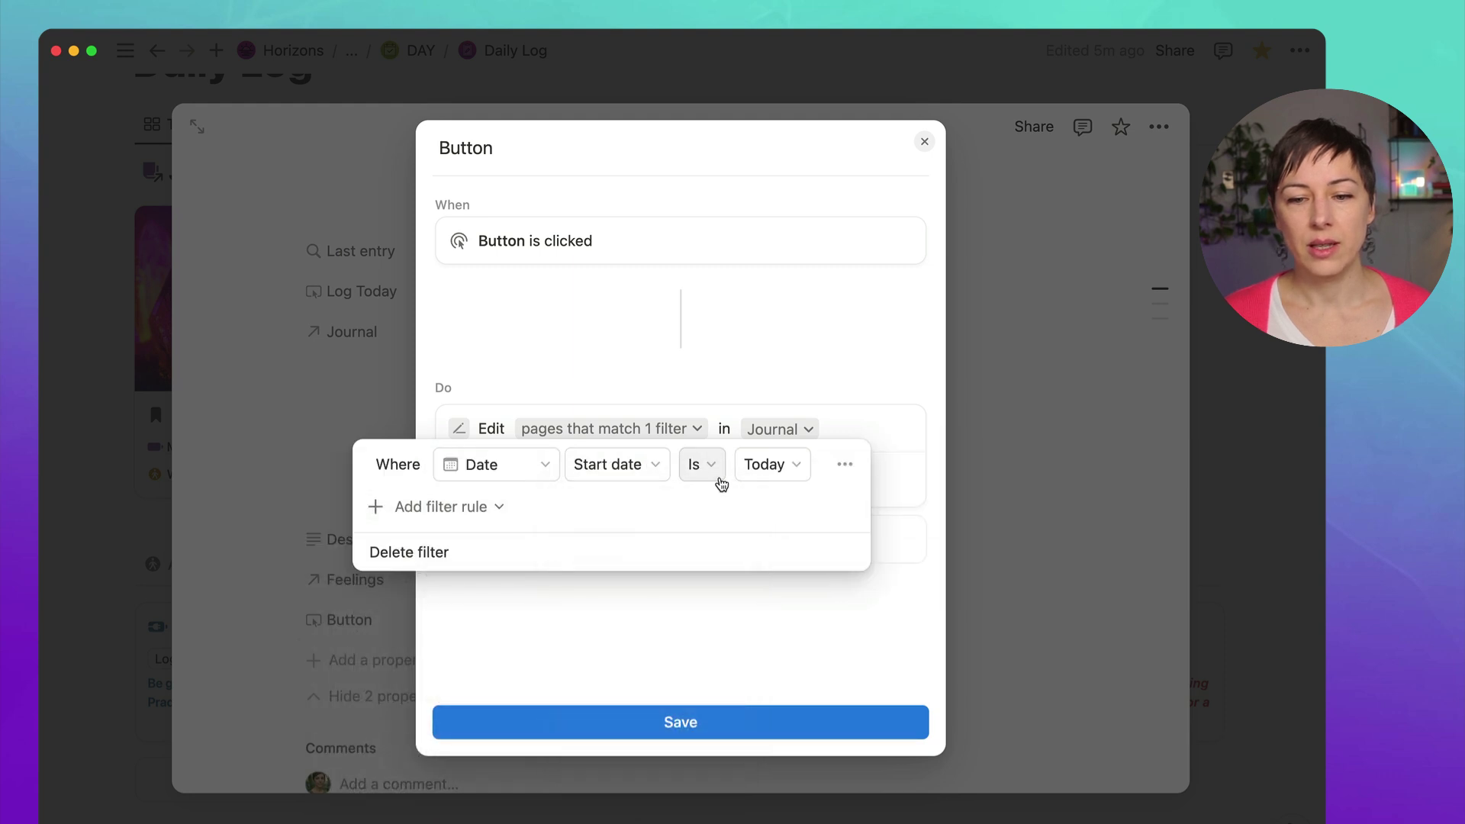
left_click(603, 373)
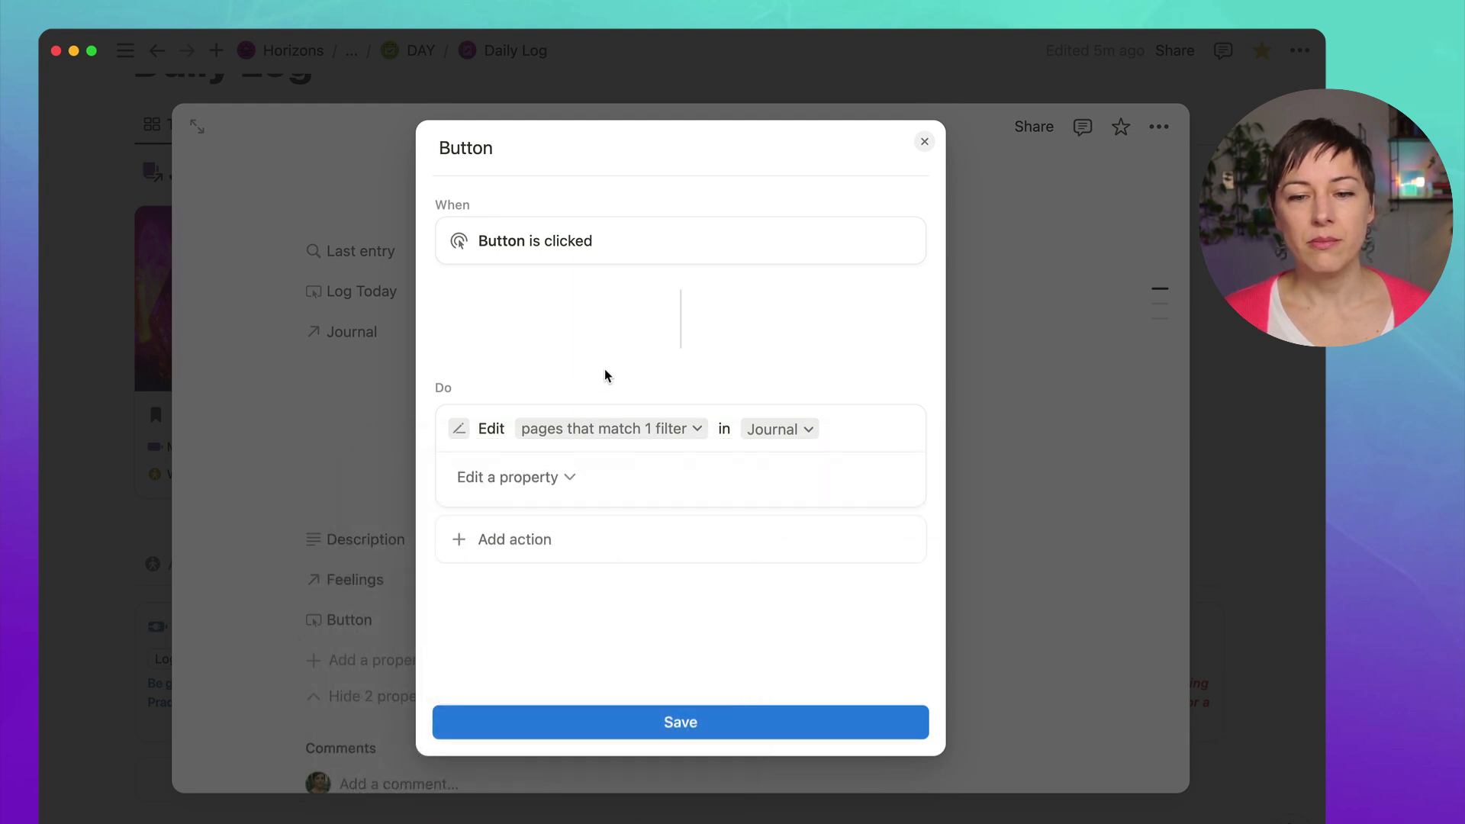
Step: Make the action replace the journal entry's Energy with This page
left_click(565, 482)
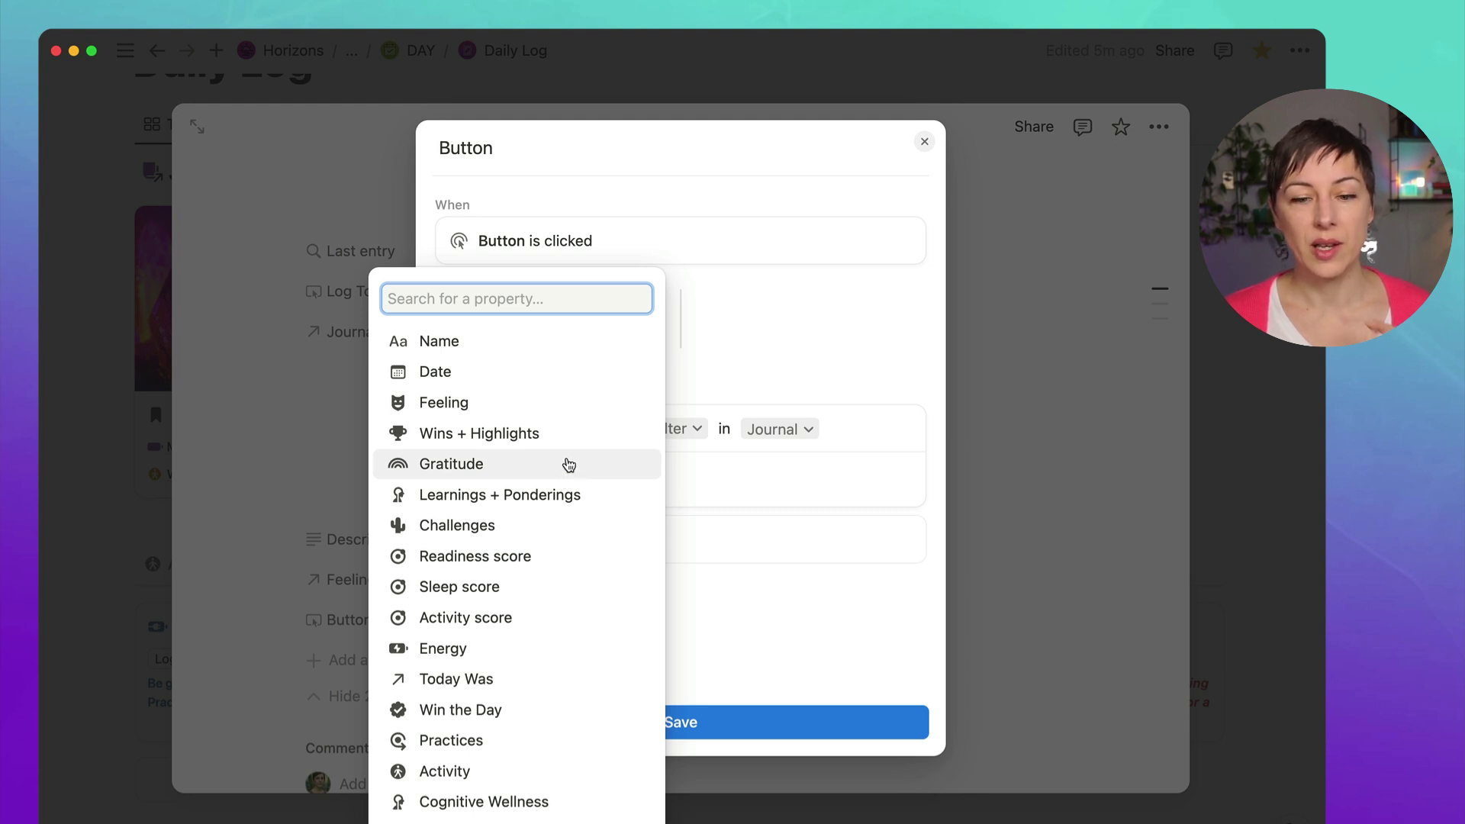
type("ene")
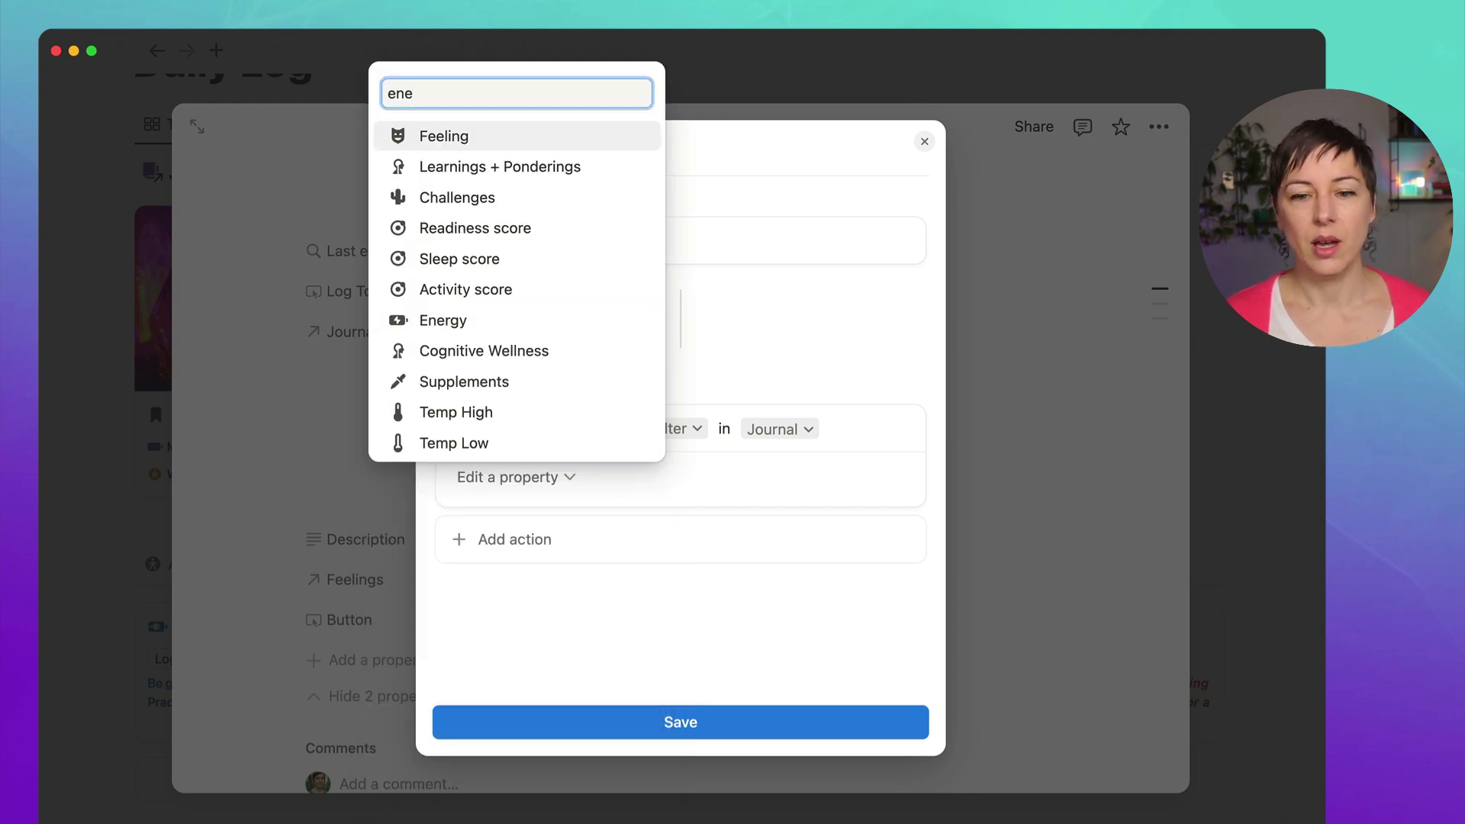
left_click(560, 317)
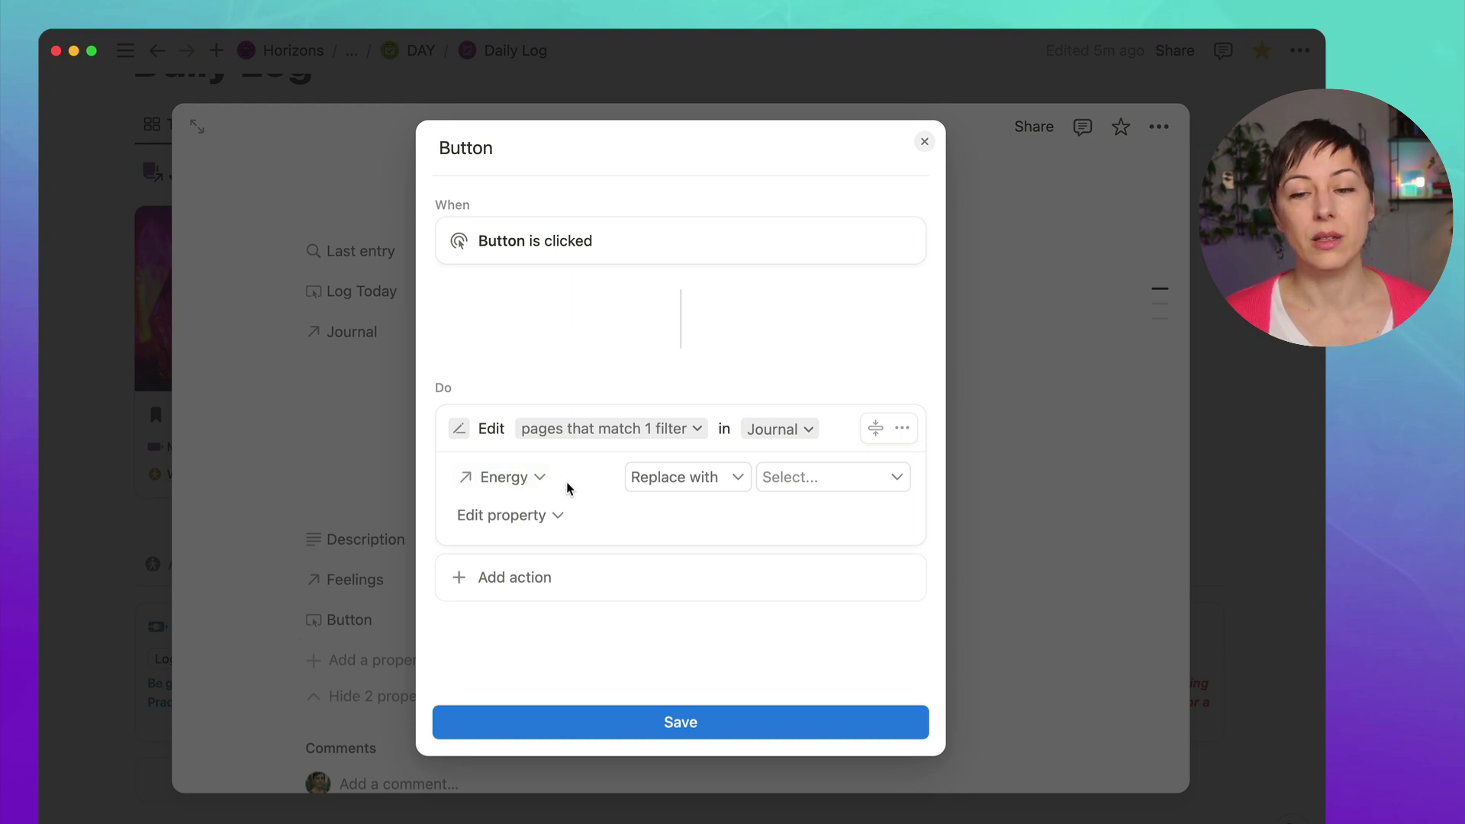
left_click(645, 489)
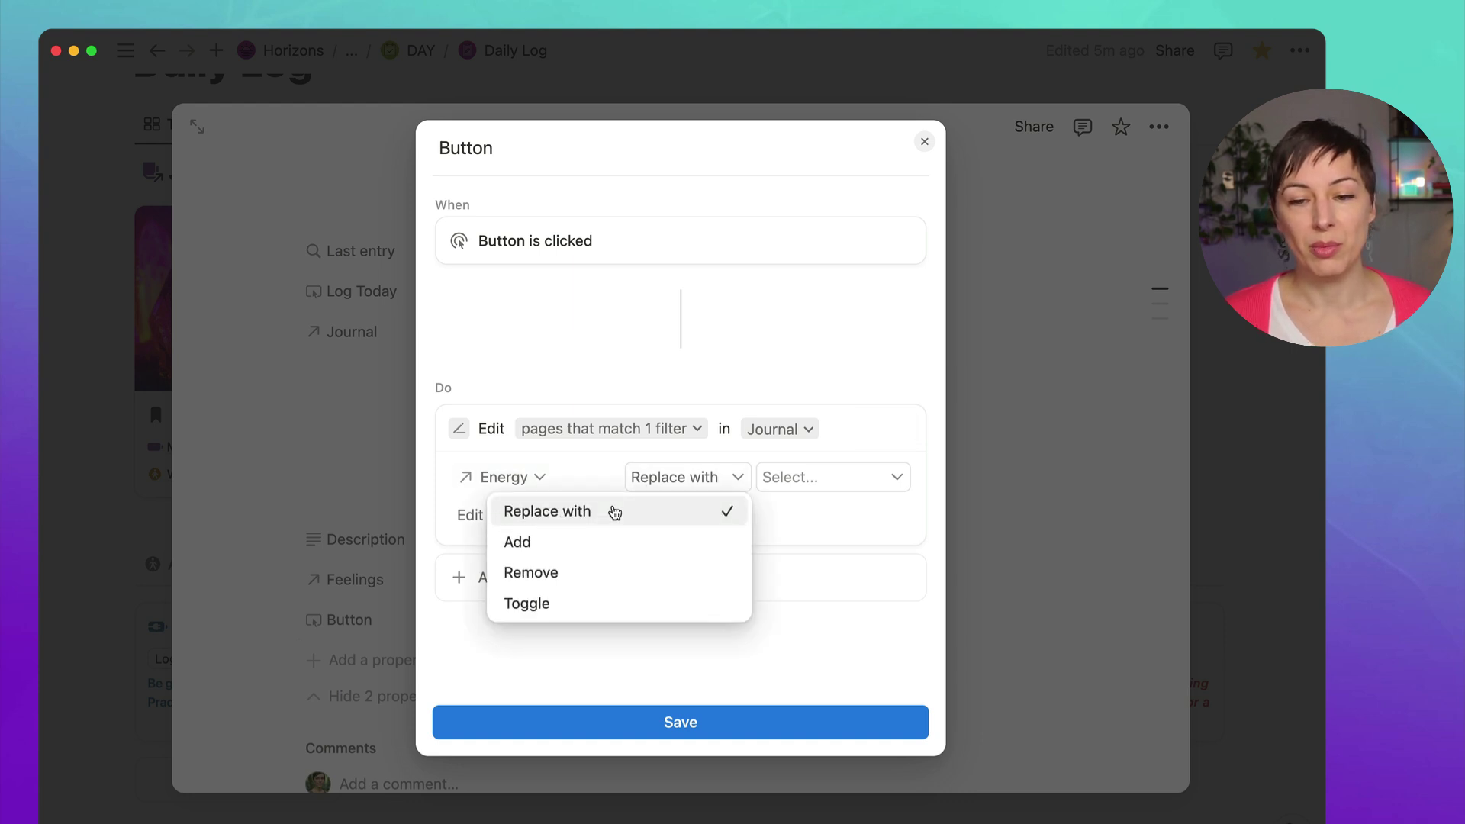
left_click(615, 510)
left_click(831, 481)
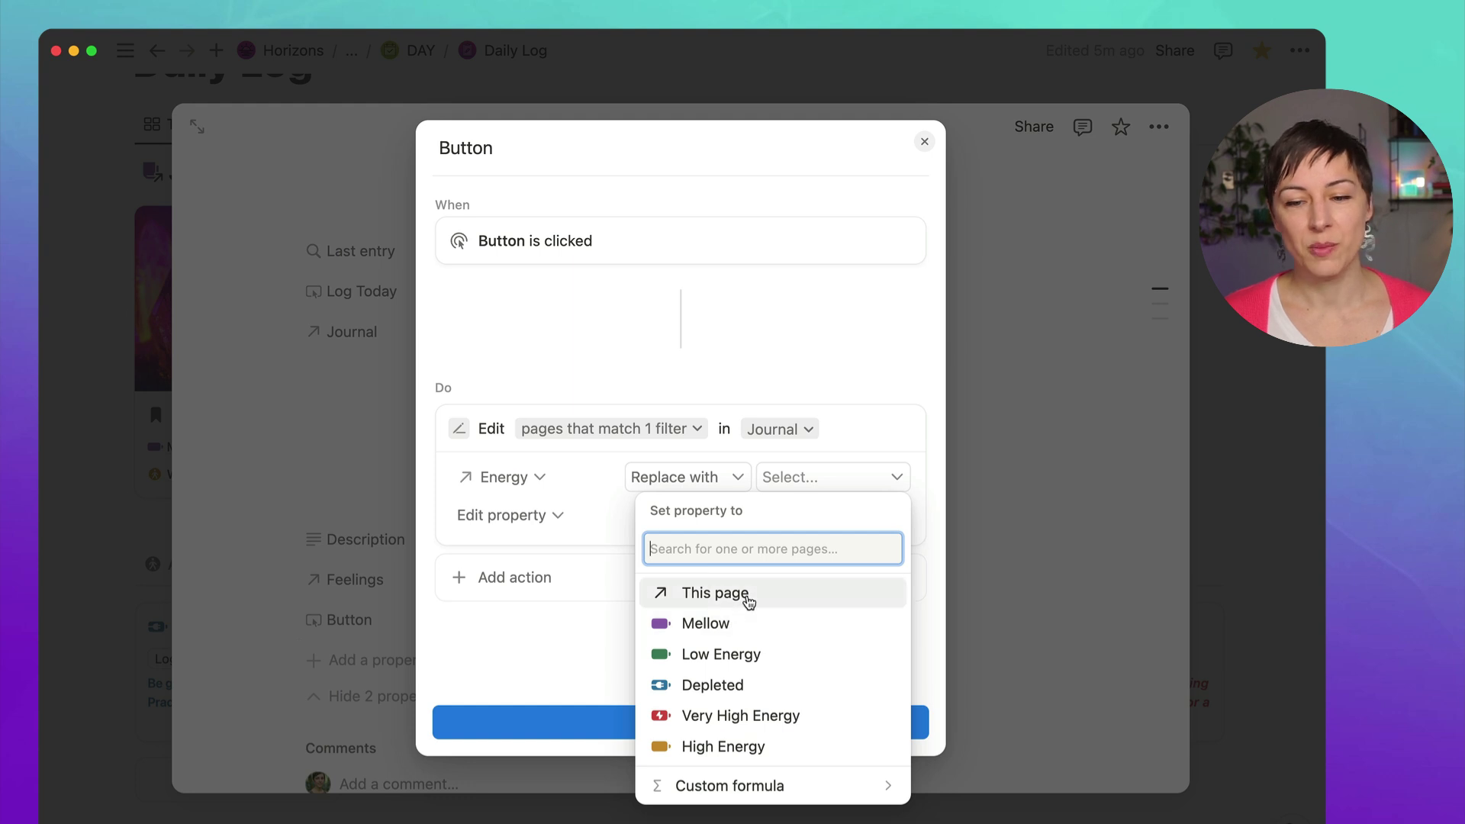
left_click(748, 596)
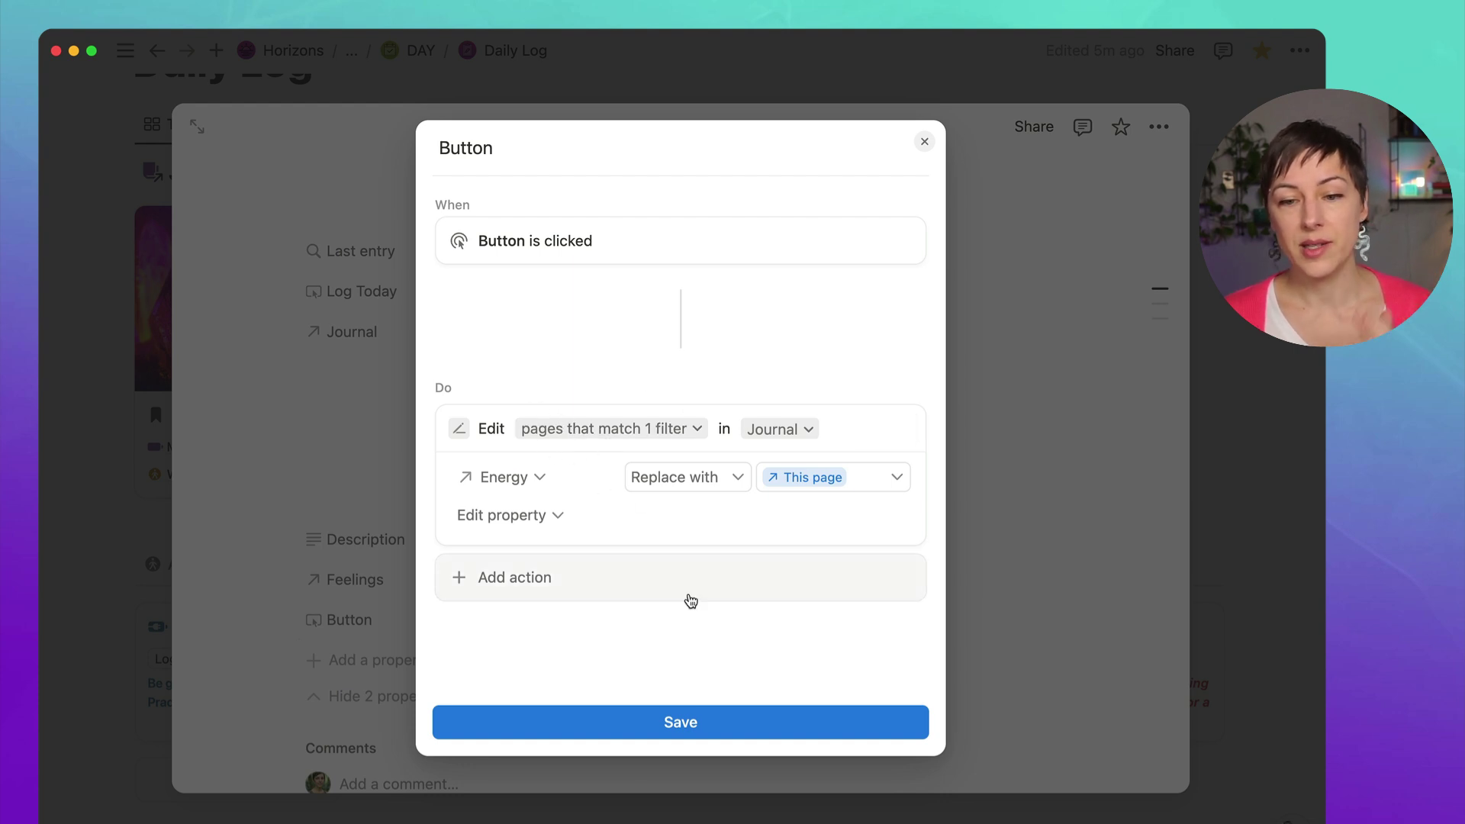
Step: Save the button automation and return to the Daily Log page
left_click(738, 719)
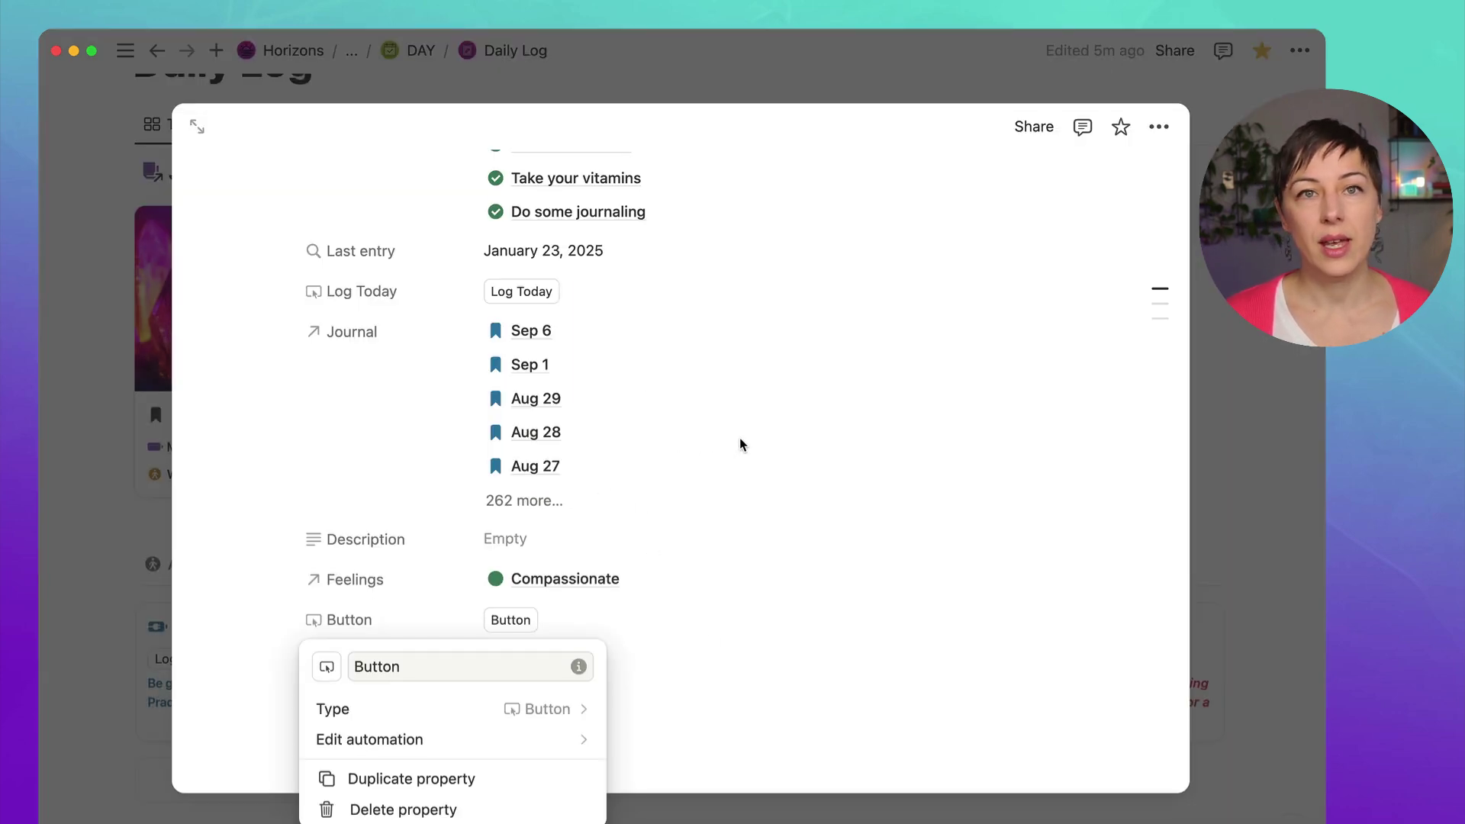
left_click(226, 471)
left_click(628, 90)
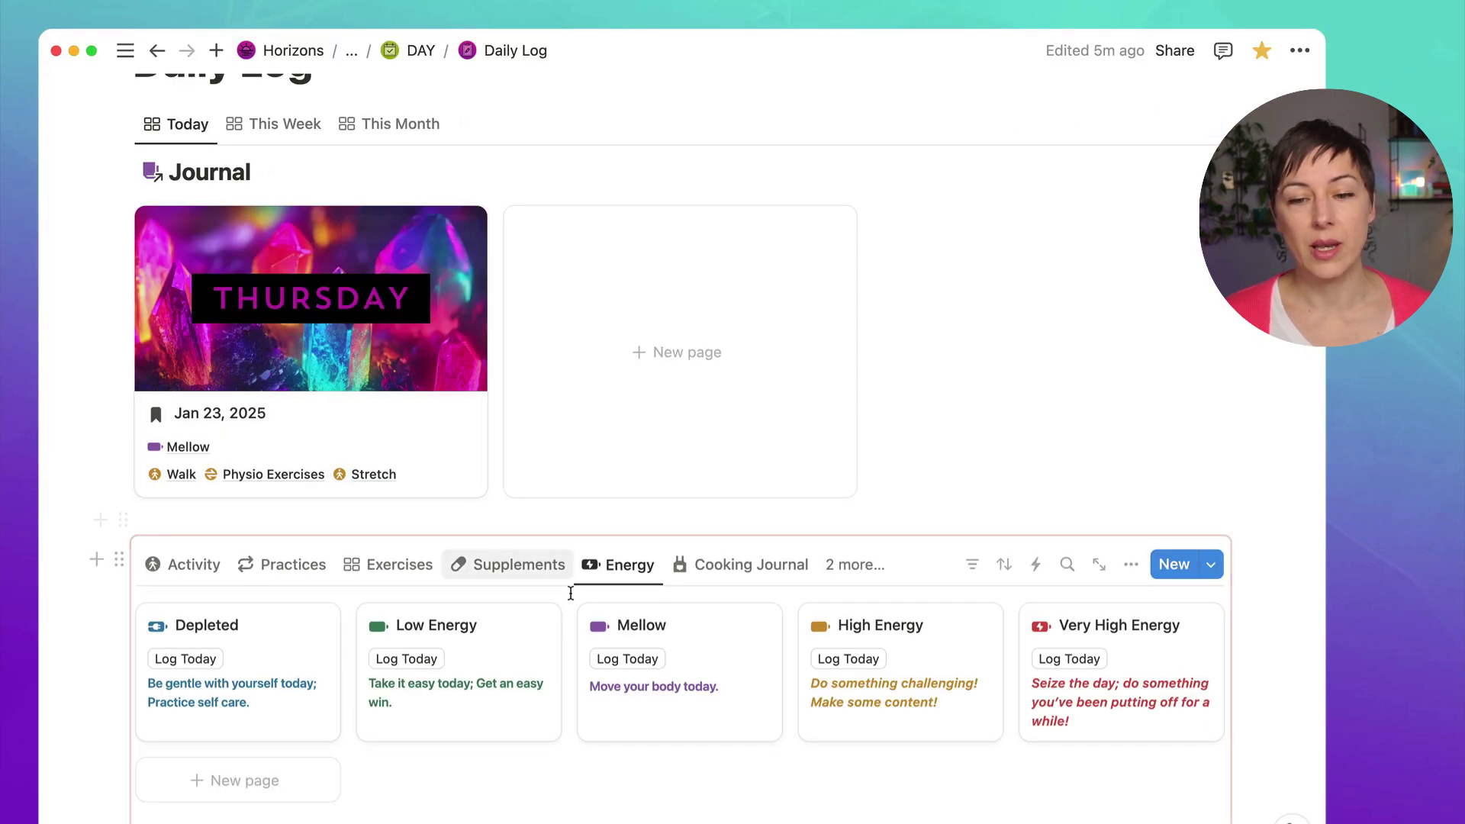
Step: Log the 7 Way Hip exercise from the Exercises gallery for today
left_click(519, 565)
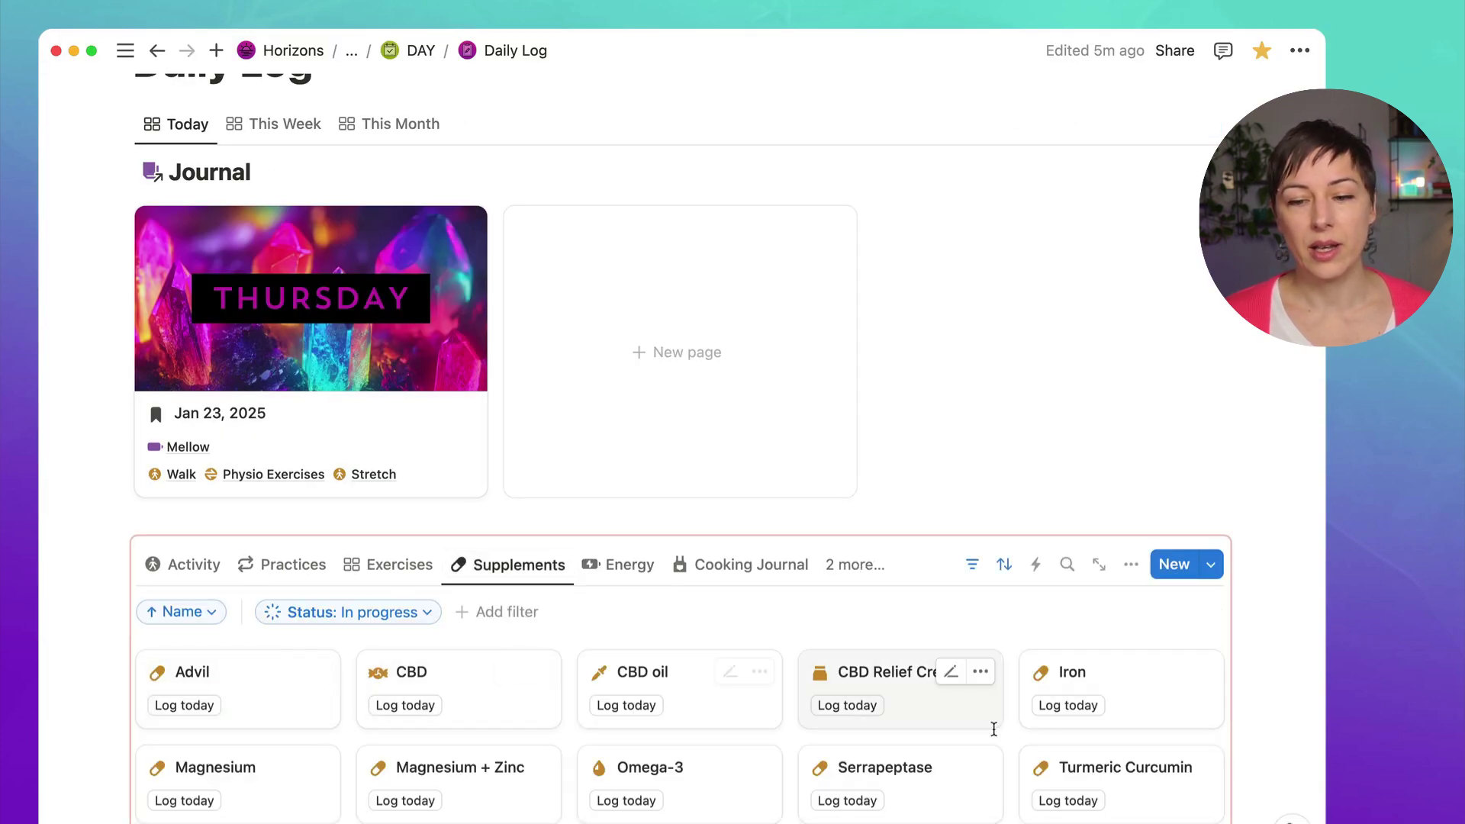
left_click(385, 574)
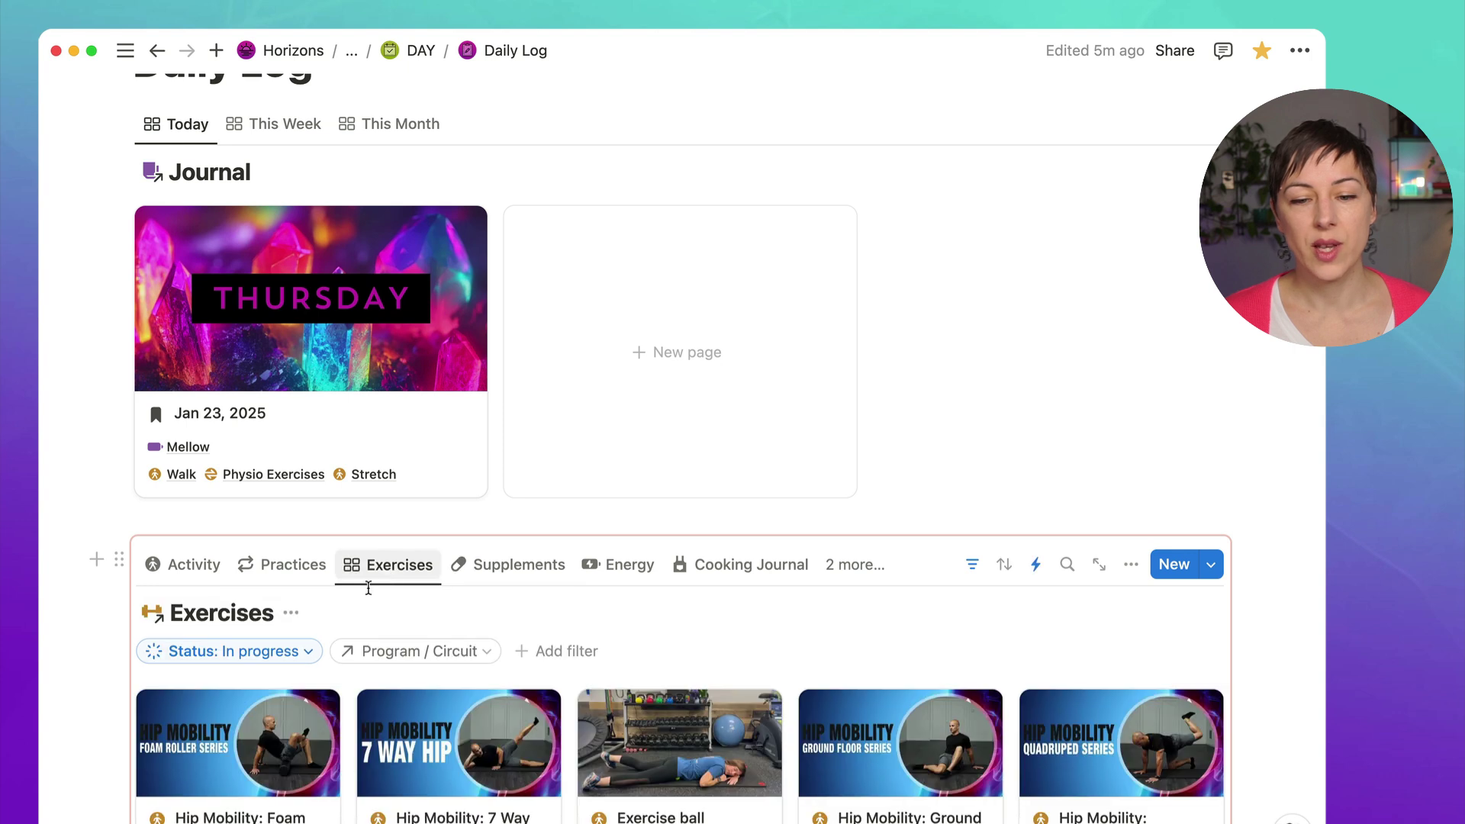
scroll(251, 761, "down", 3)
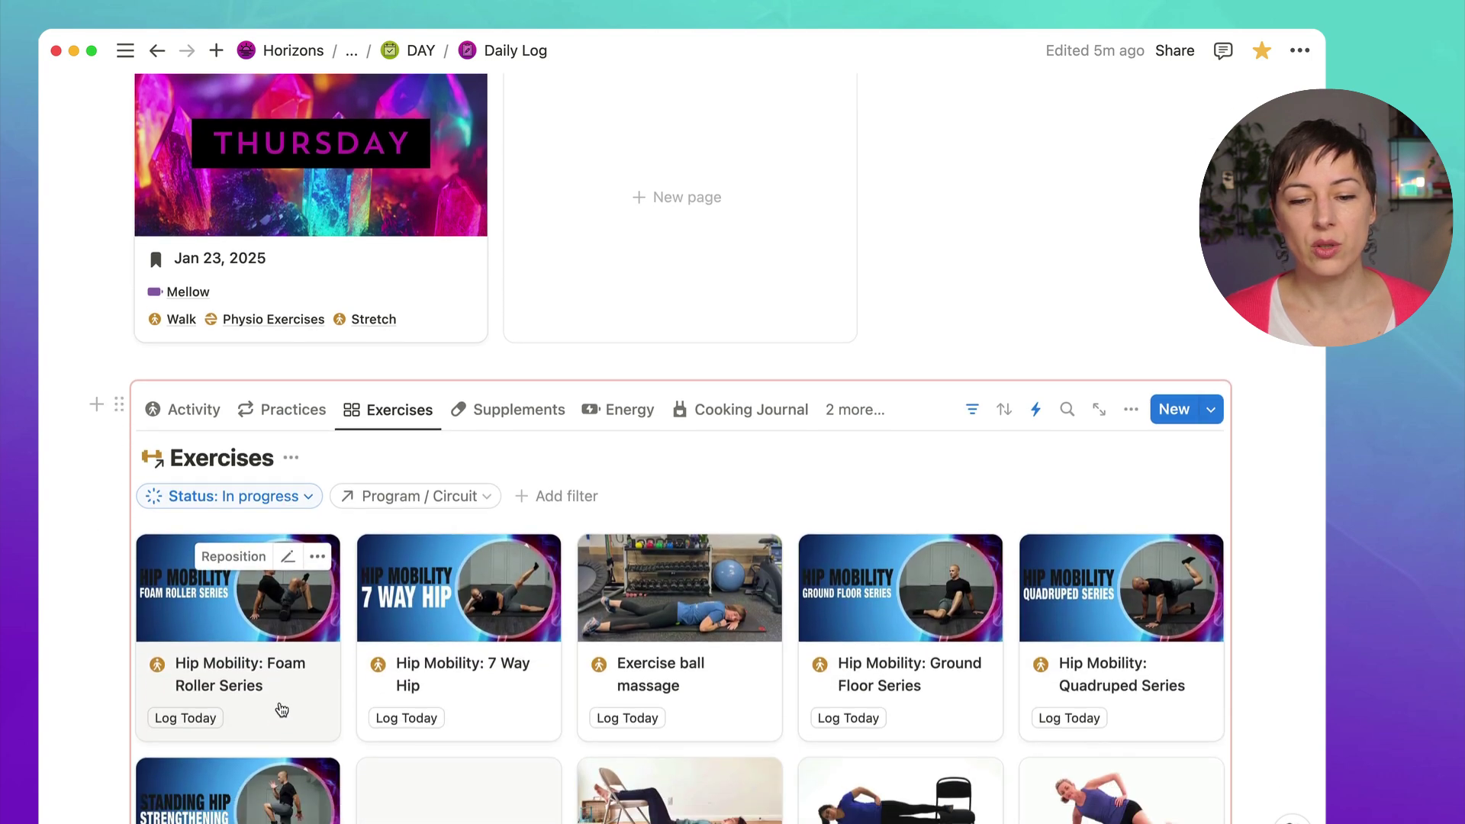
left_click(202, 718)
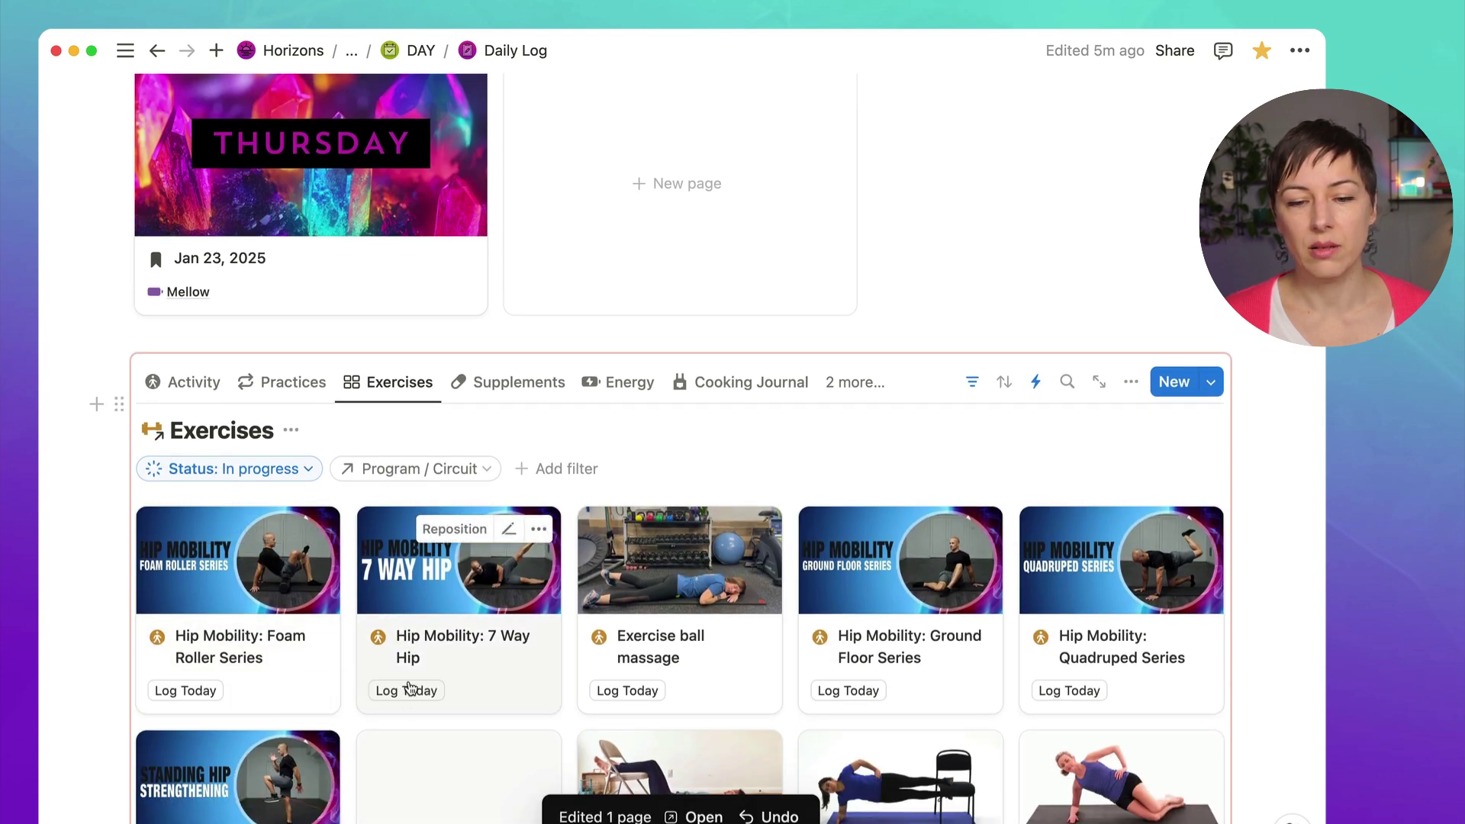
Step: Log the practices Spend time in Nature and Teach, Support, Share, Give to today's journal
left_click(290, 382)
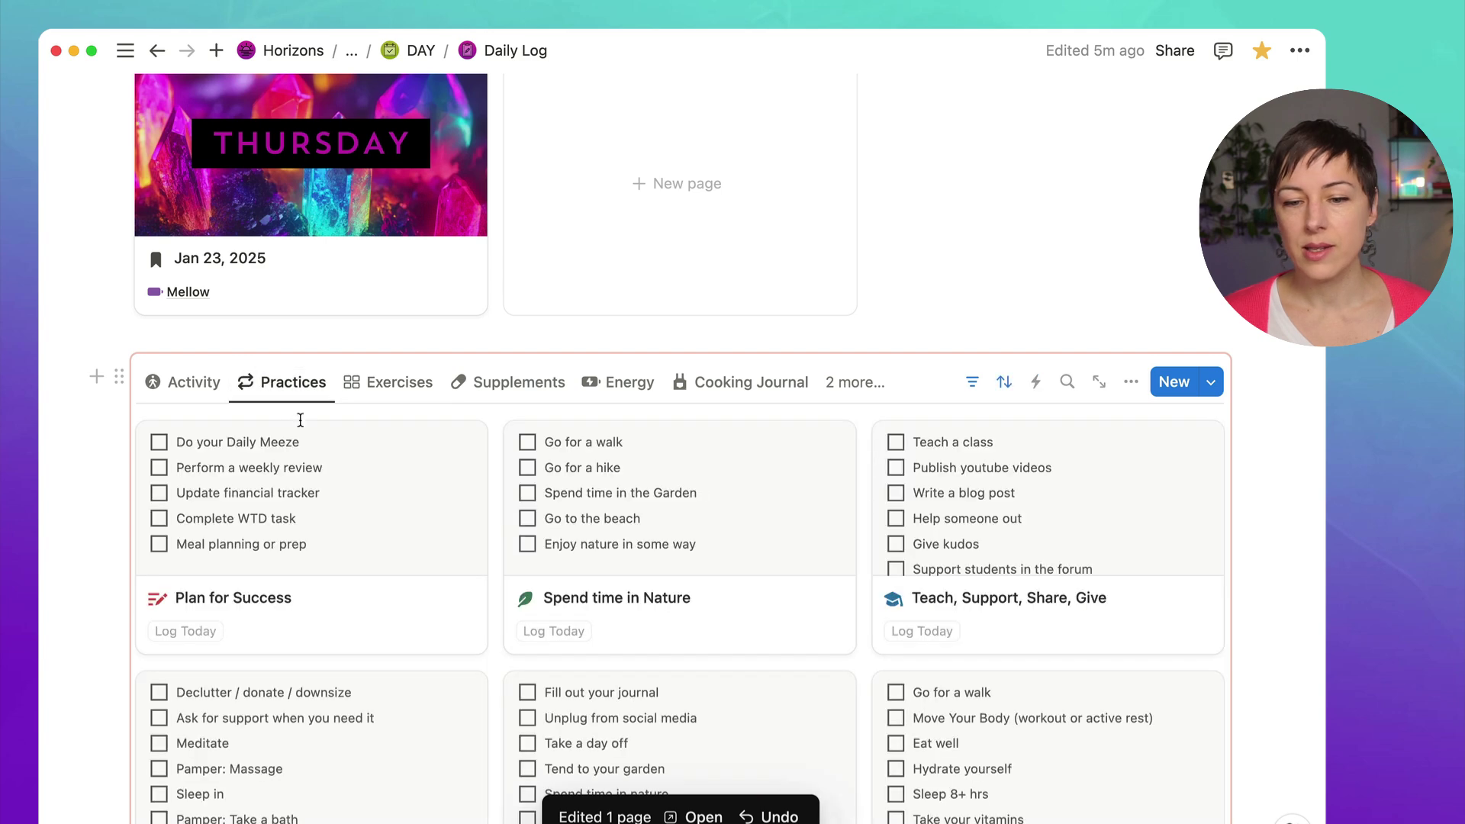
left_click(554, 631)
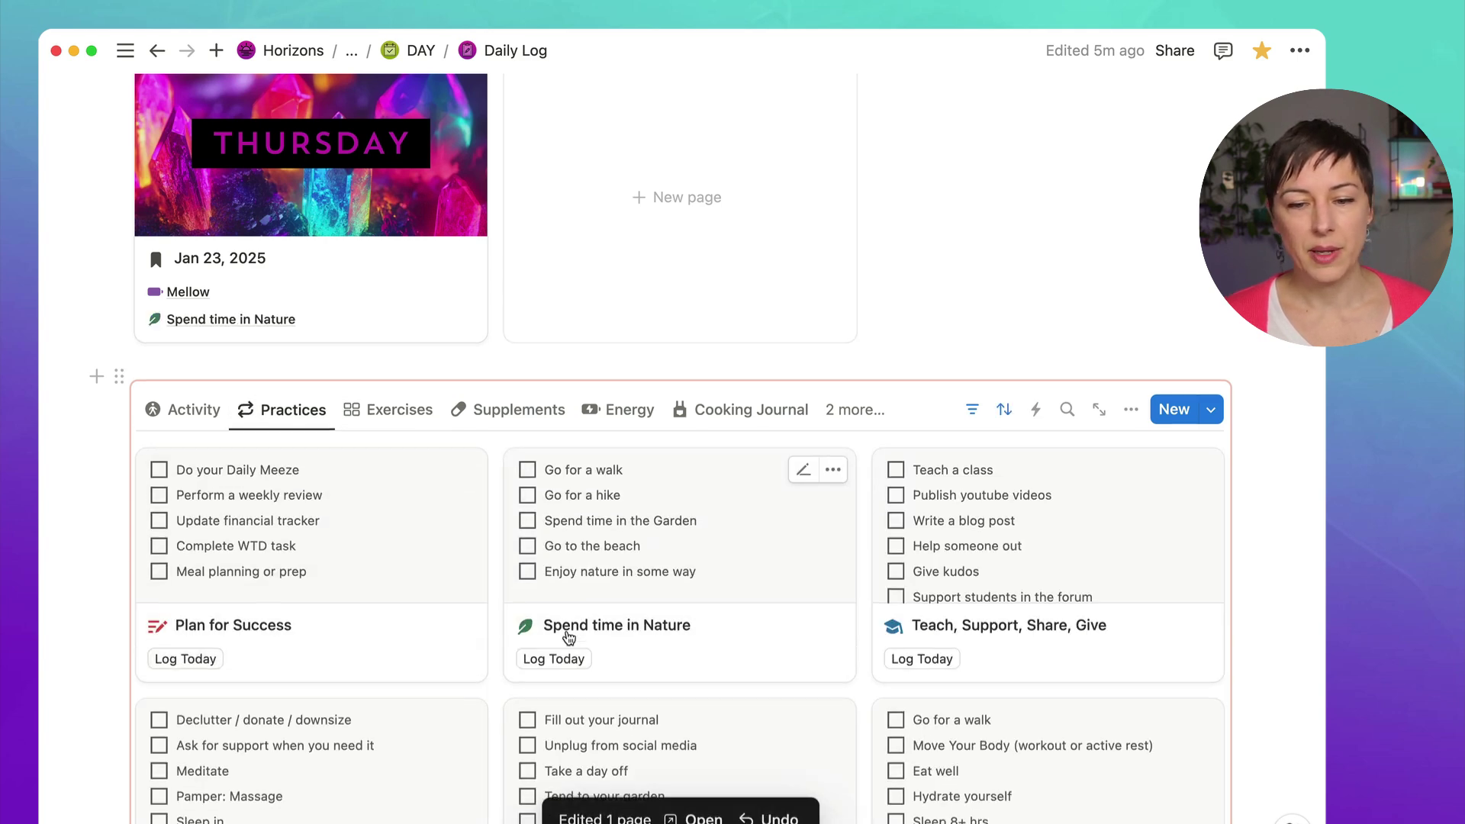
left_click(929, 658)
Step: In the Feelings view, expand the Pleasant group and log Upbeat as today's feeling
scroll(321, 367, "up", 2)
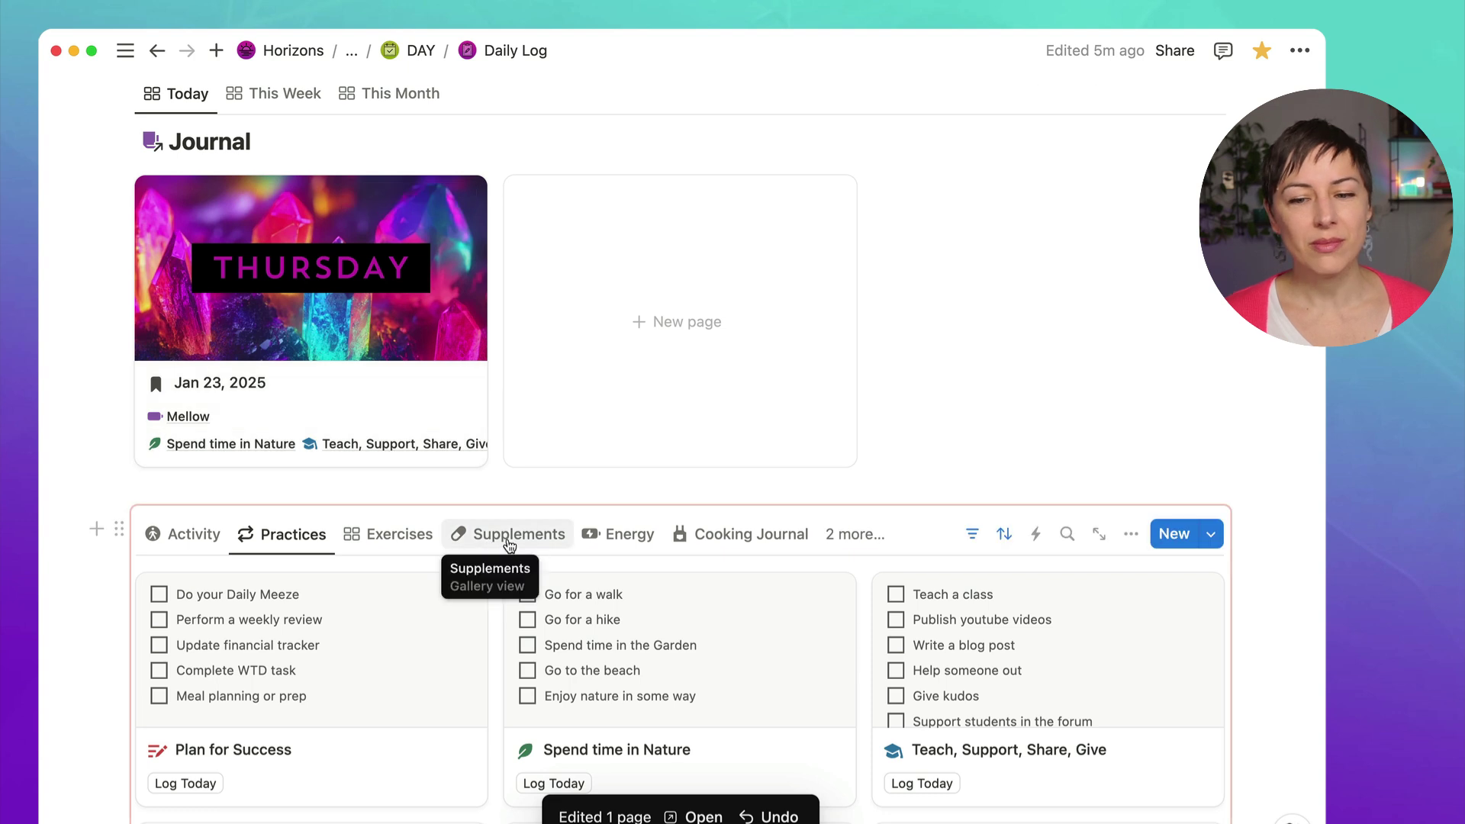
left_click(839, 536)
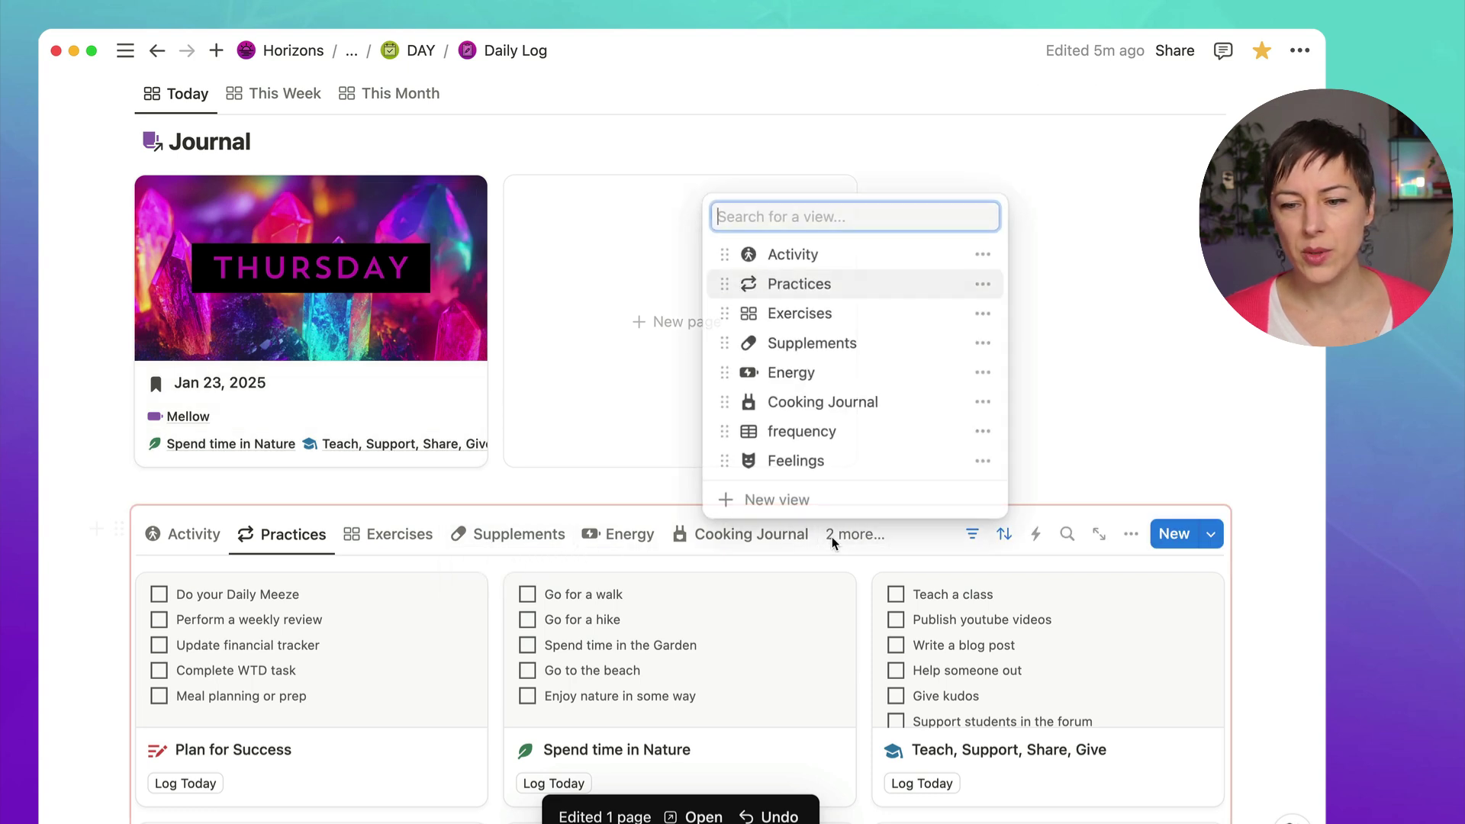
left_click(801, 462)
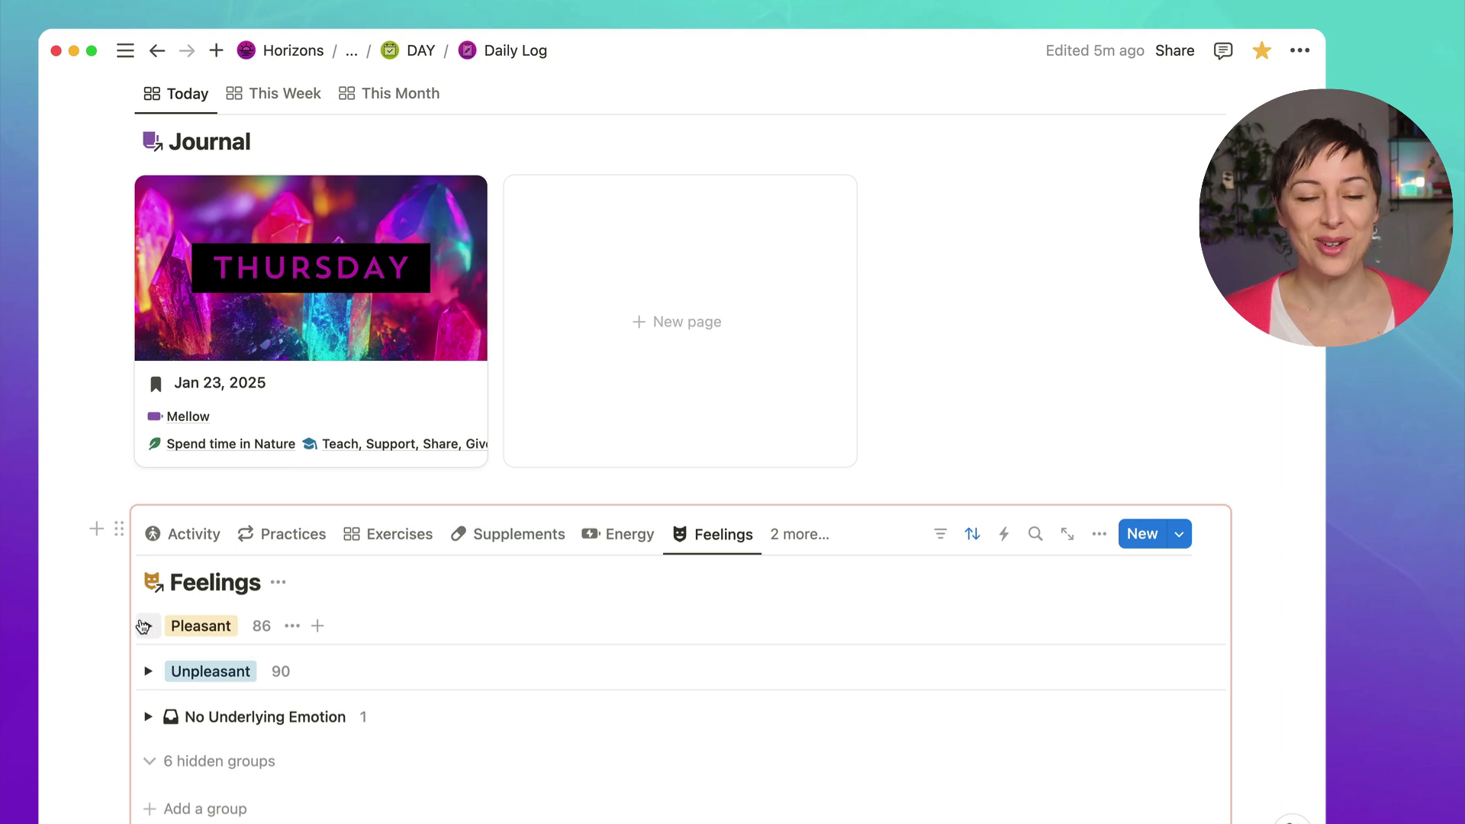
left_click(145, 626)
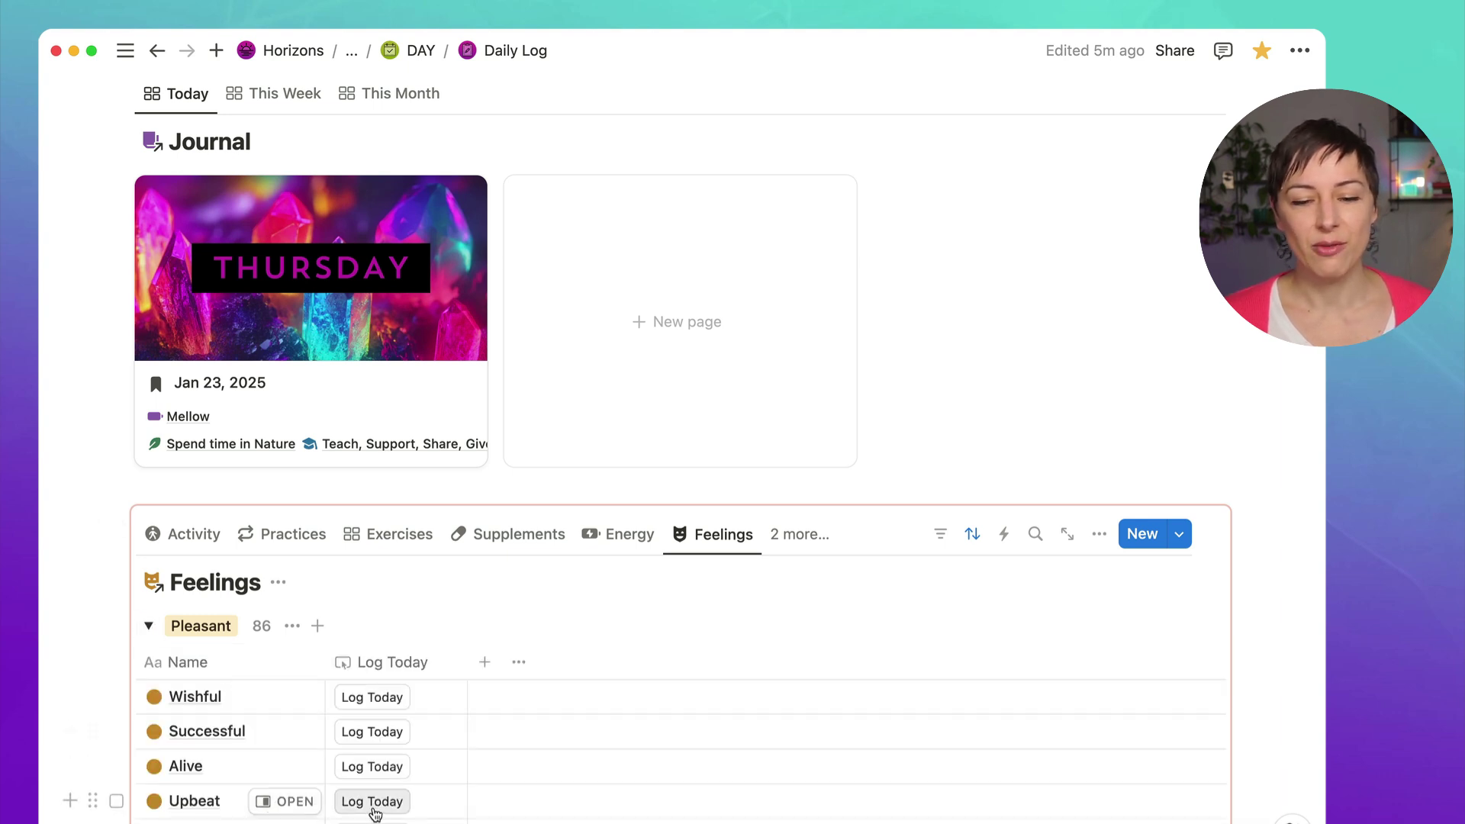
left_click(373, 806)
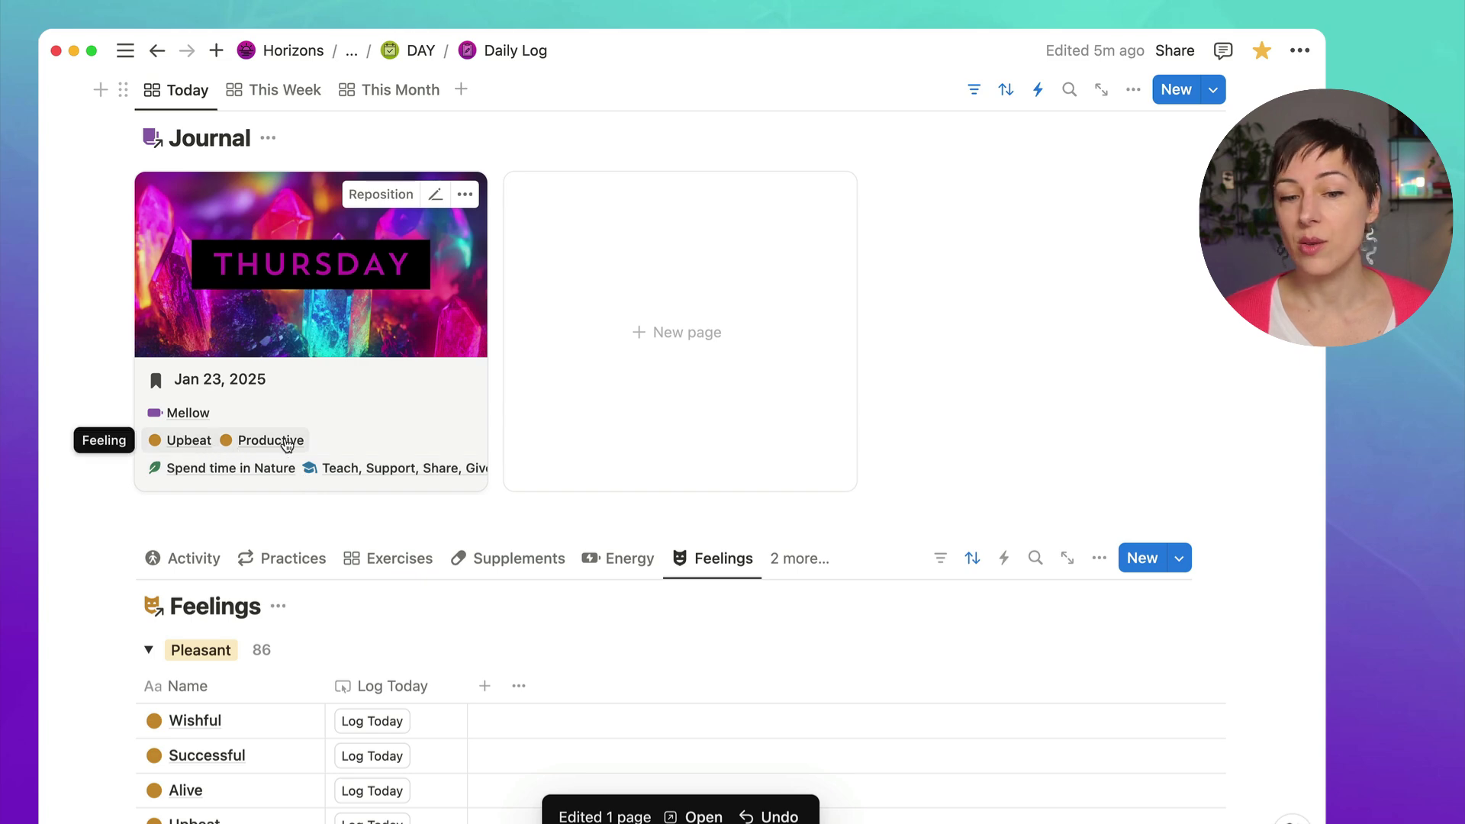
Step: Open the Jan 23, 2025 entry, preview its Cognitive Wellness and Supplements options, then close it
left_click(410, 348)
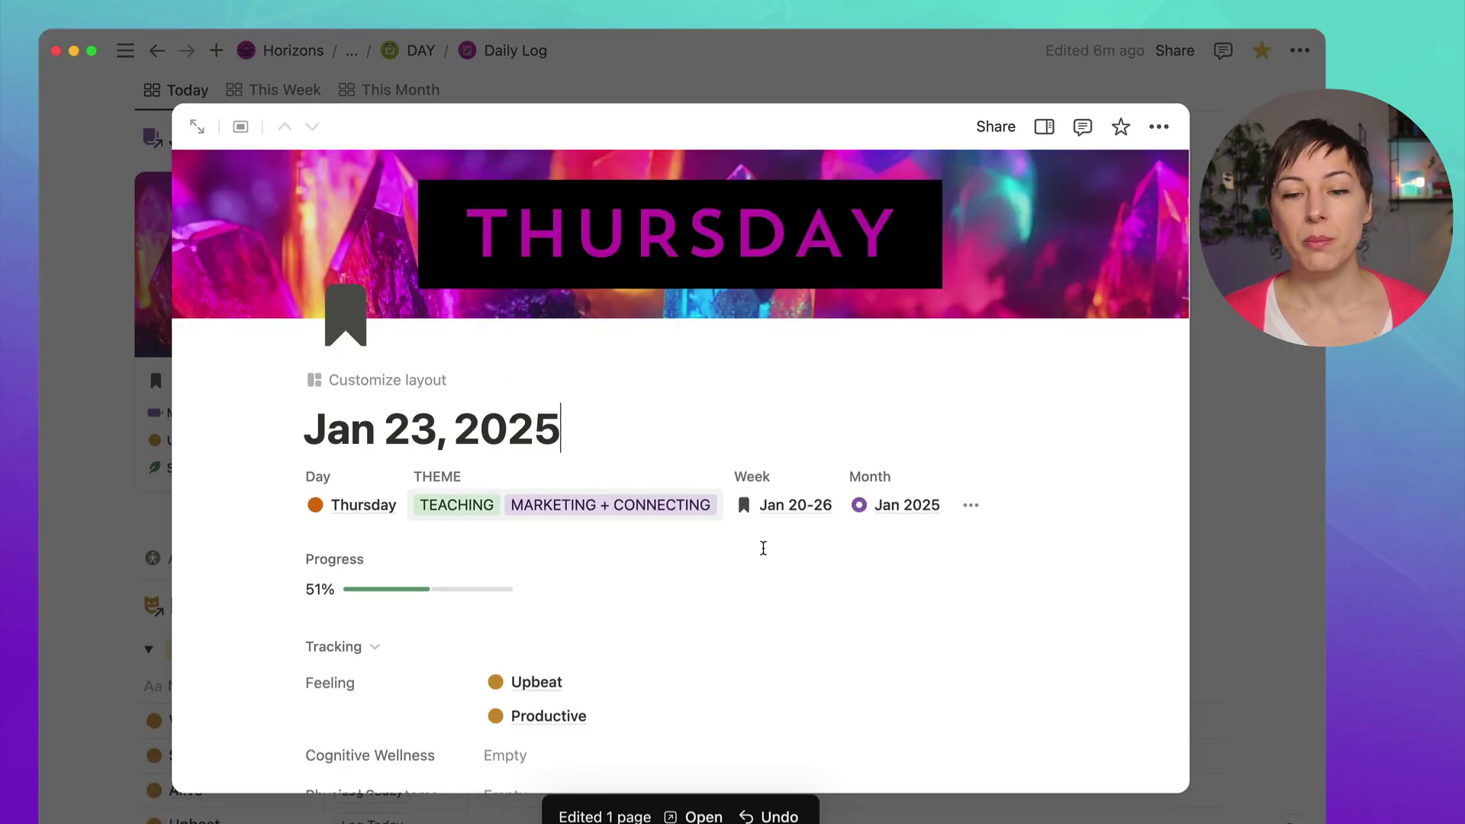
scroll(763, 548, "down", 3)
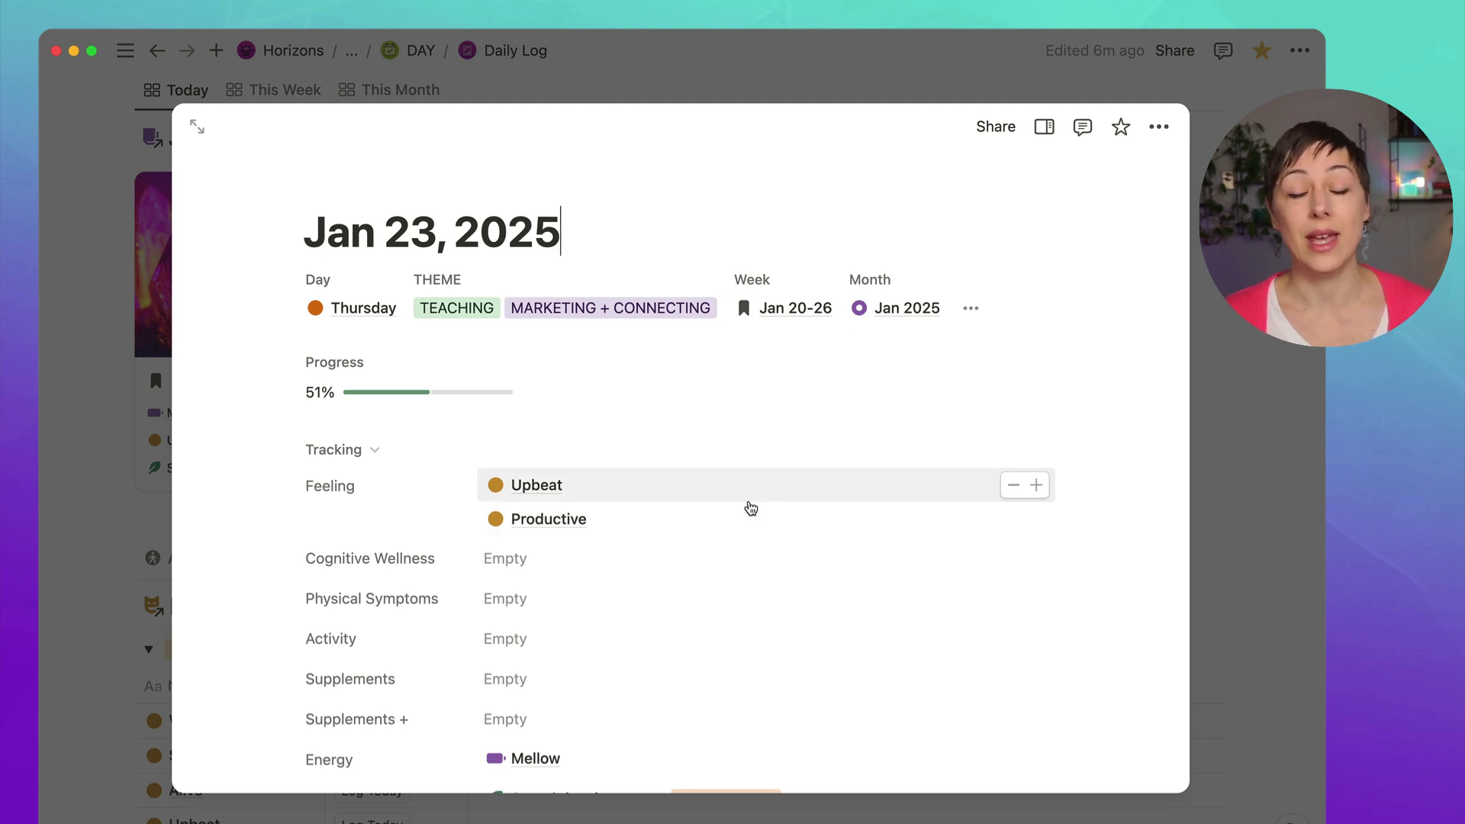
scroll(676, 494, "down", 1)
scroll(678, 496, "down", 3)
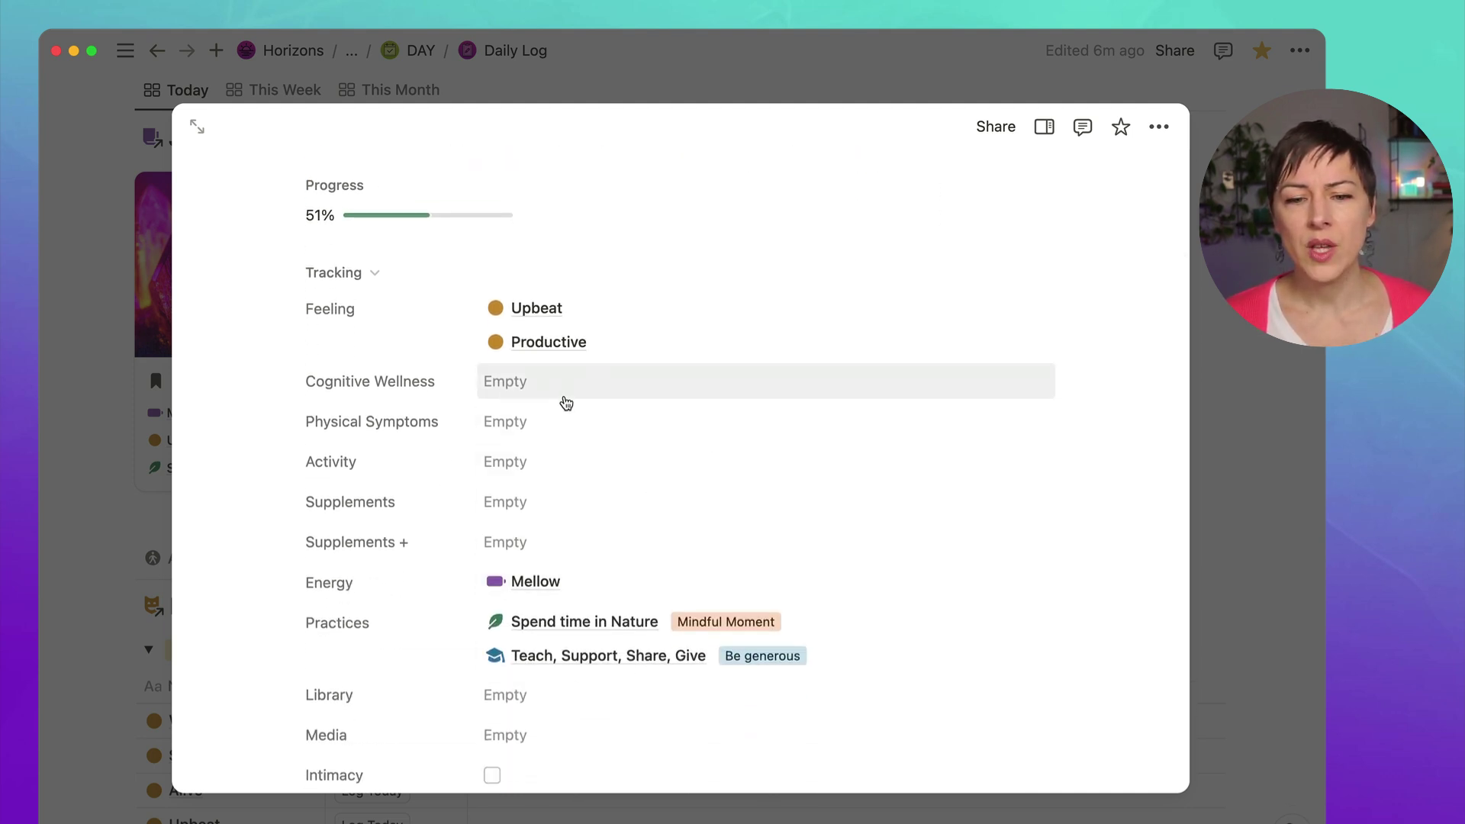
left_click(574, 388)
left_click(456, 412)
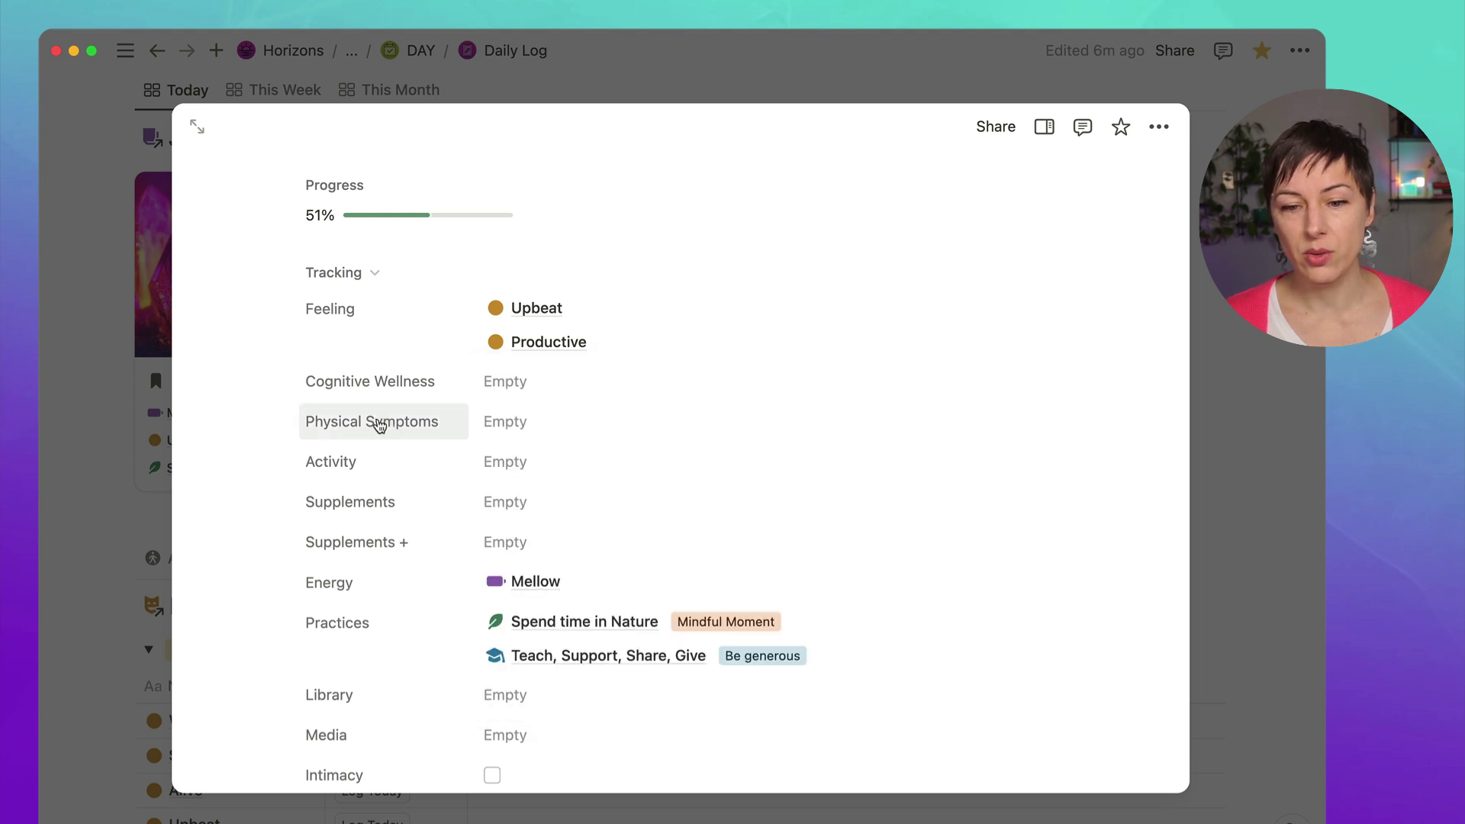
left_click(580, 502)
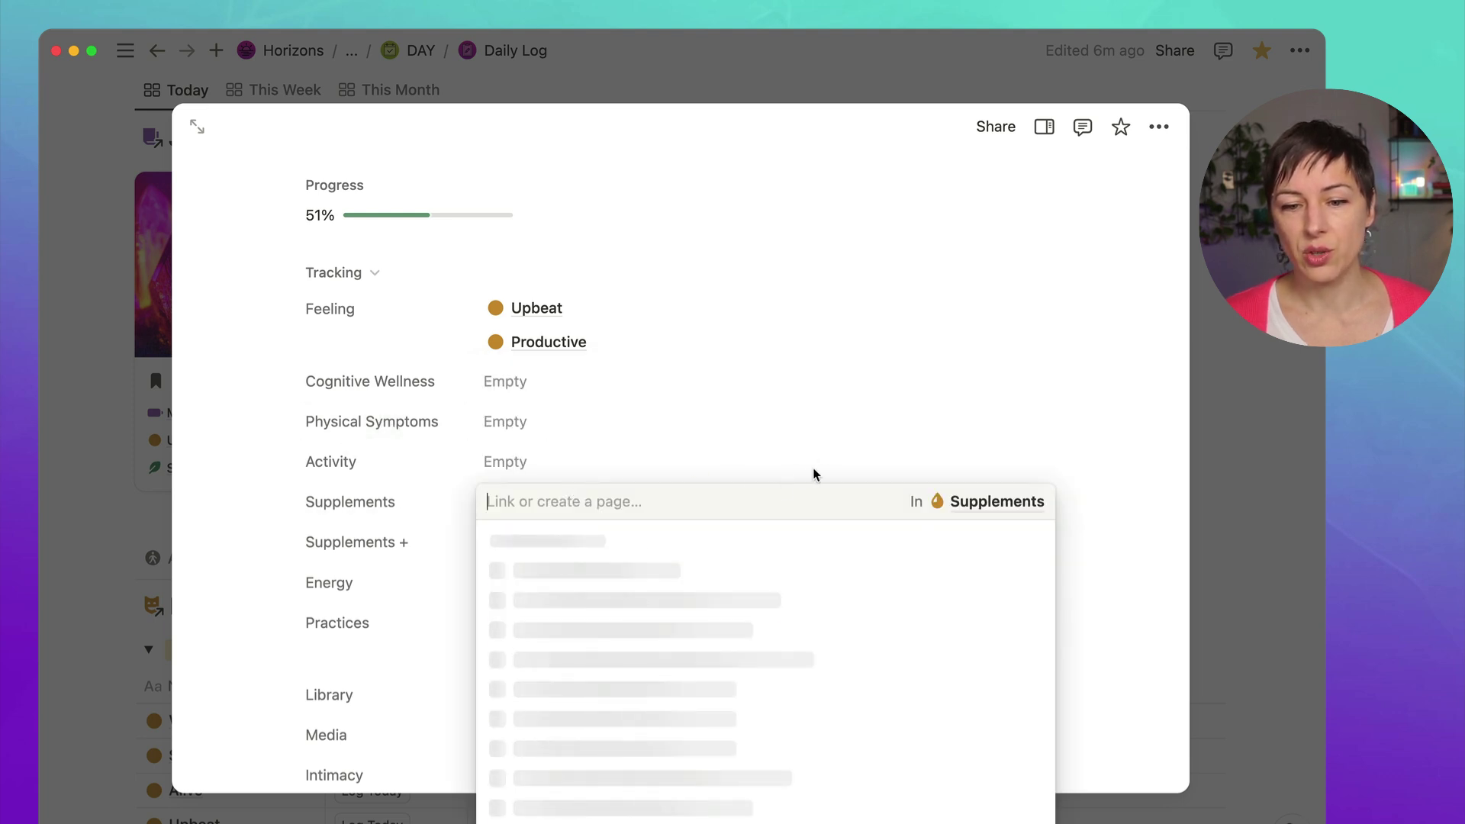
left_click(352, 456)
left_click(667, 87)
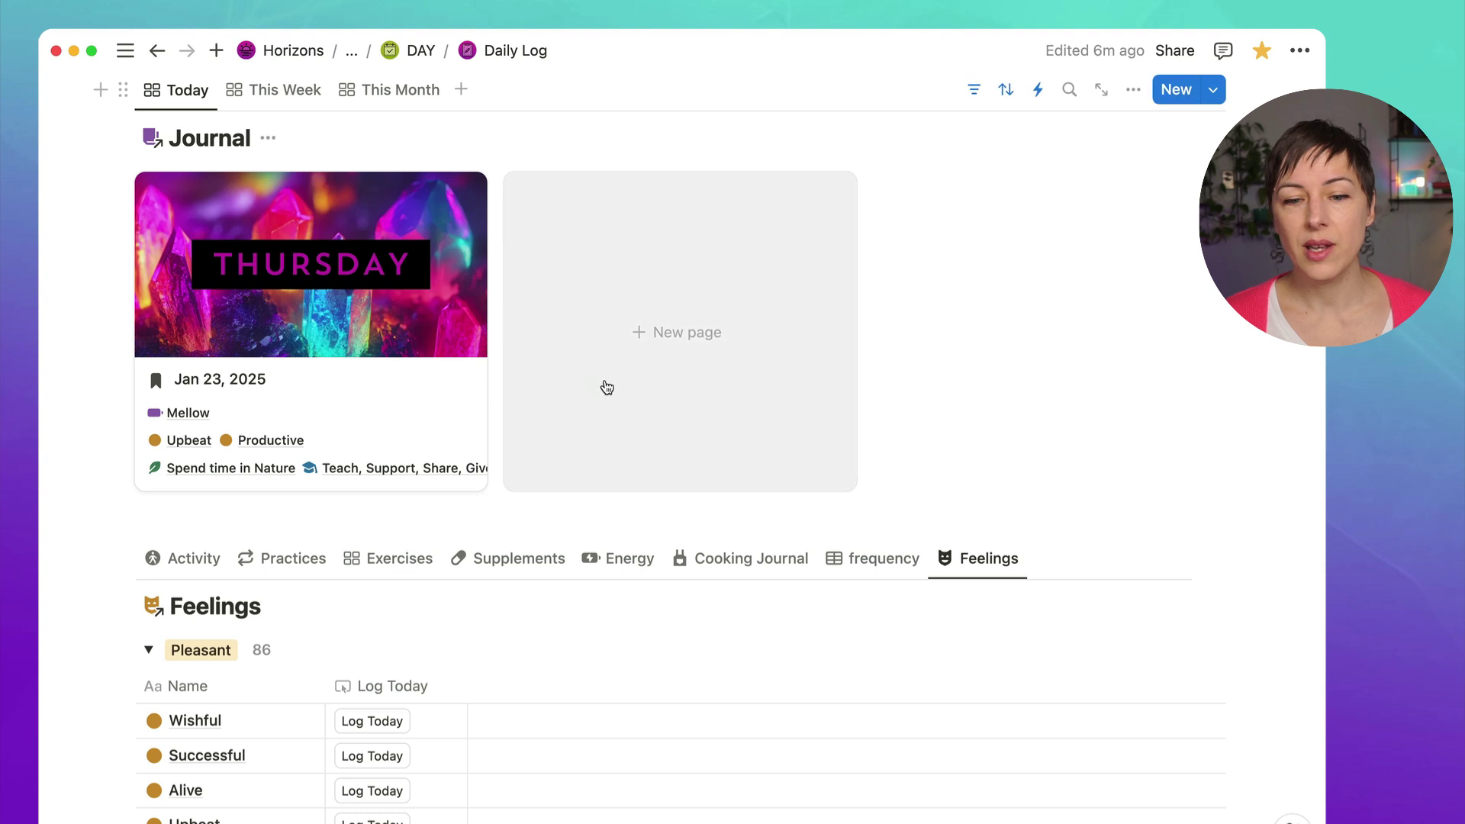
scroll(647, 568, "down", 2)
Step: Switch the linked view from Practices to Activity Log and check that cards show only Name and Log Today
left_click(317, 508)
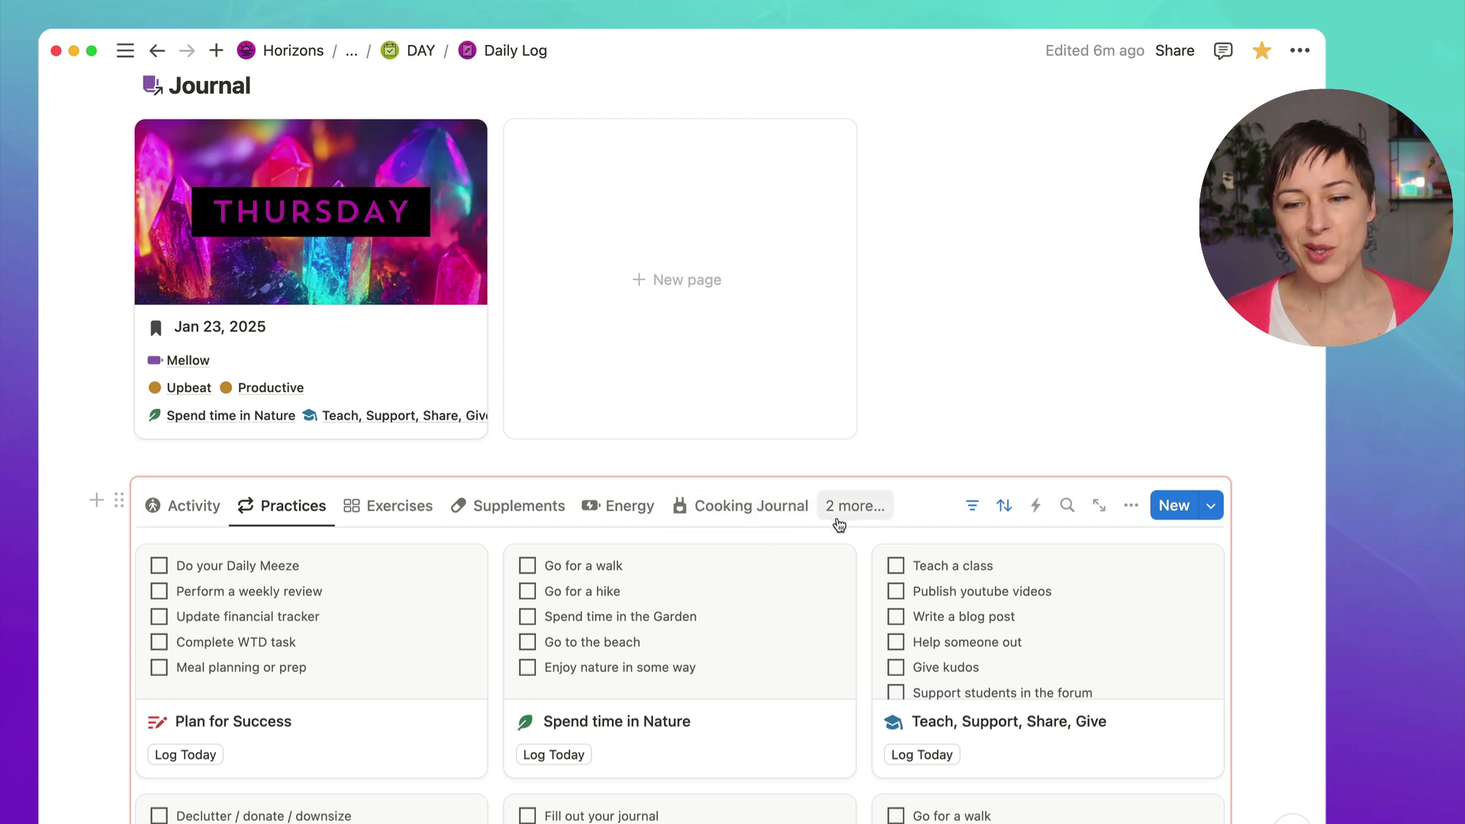
scroll(790, 452, "up", 1)
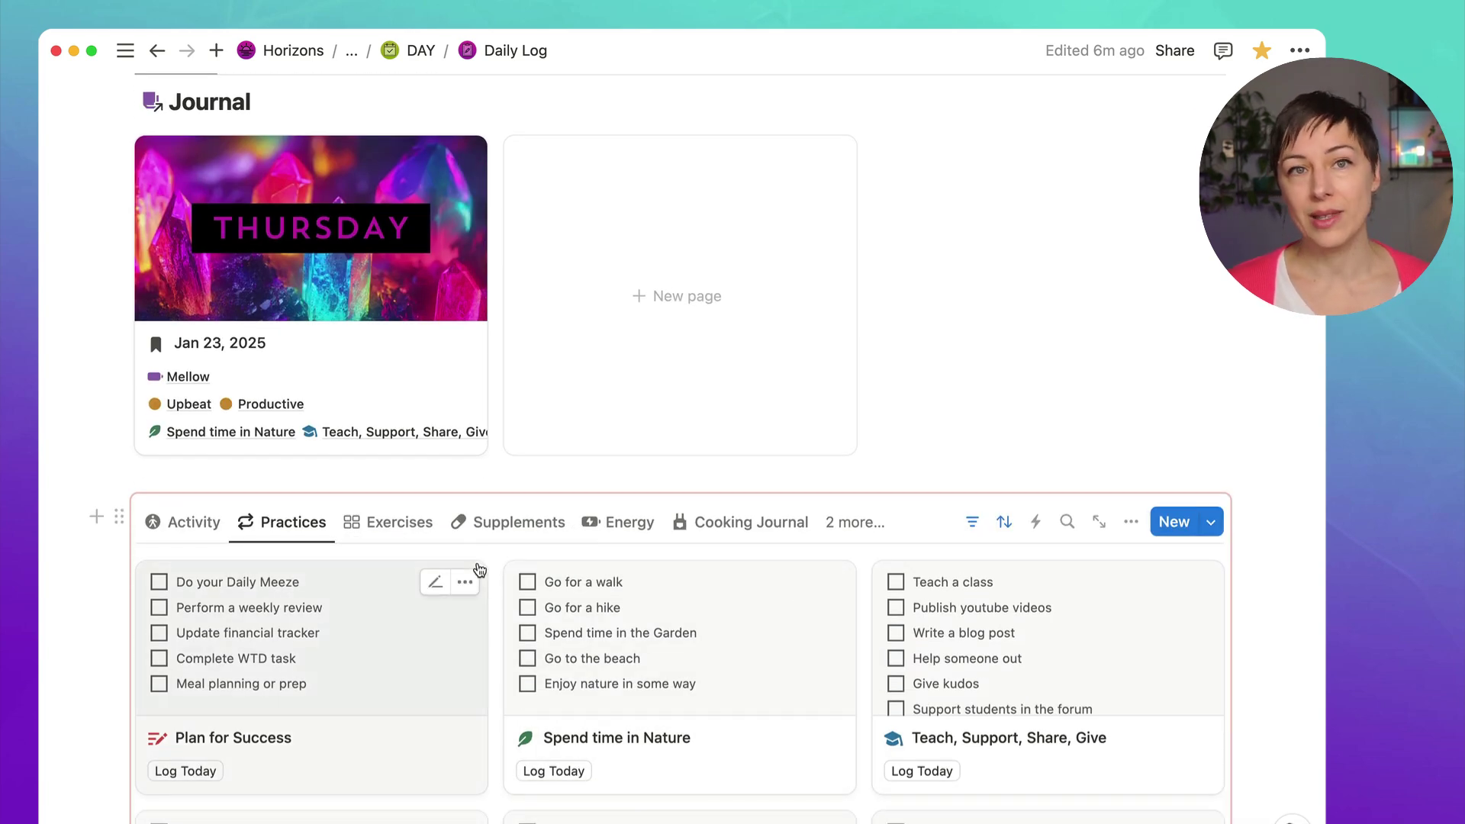
left_click(194, 523)
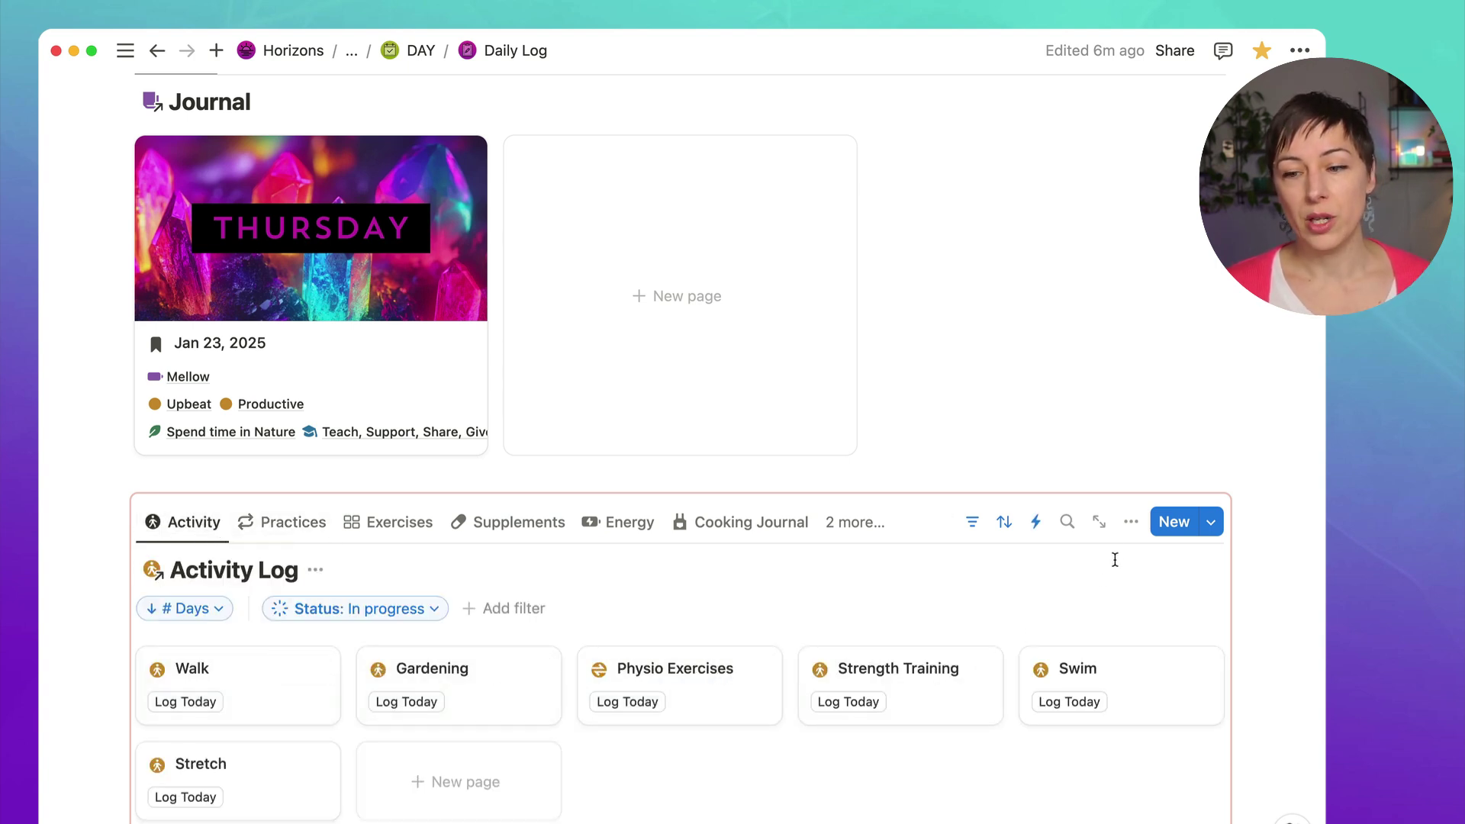
left_click(1131, 521)
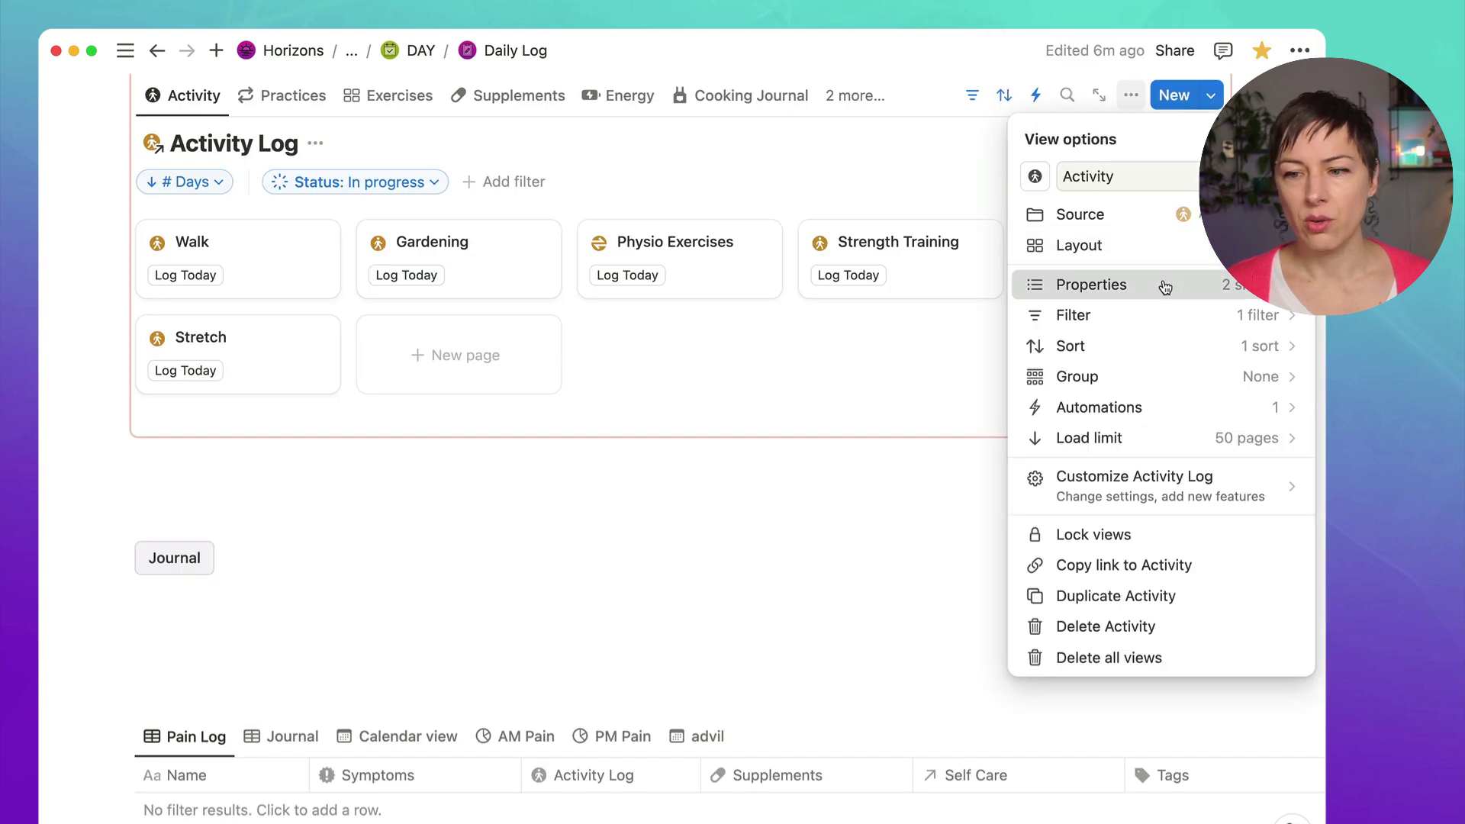
left_click(1166, 286)
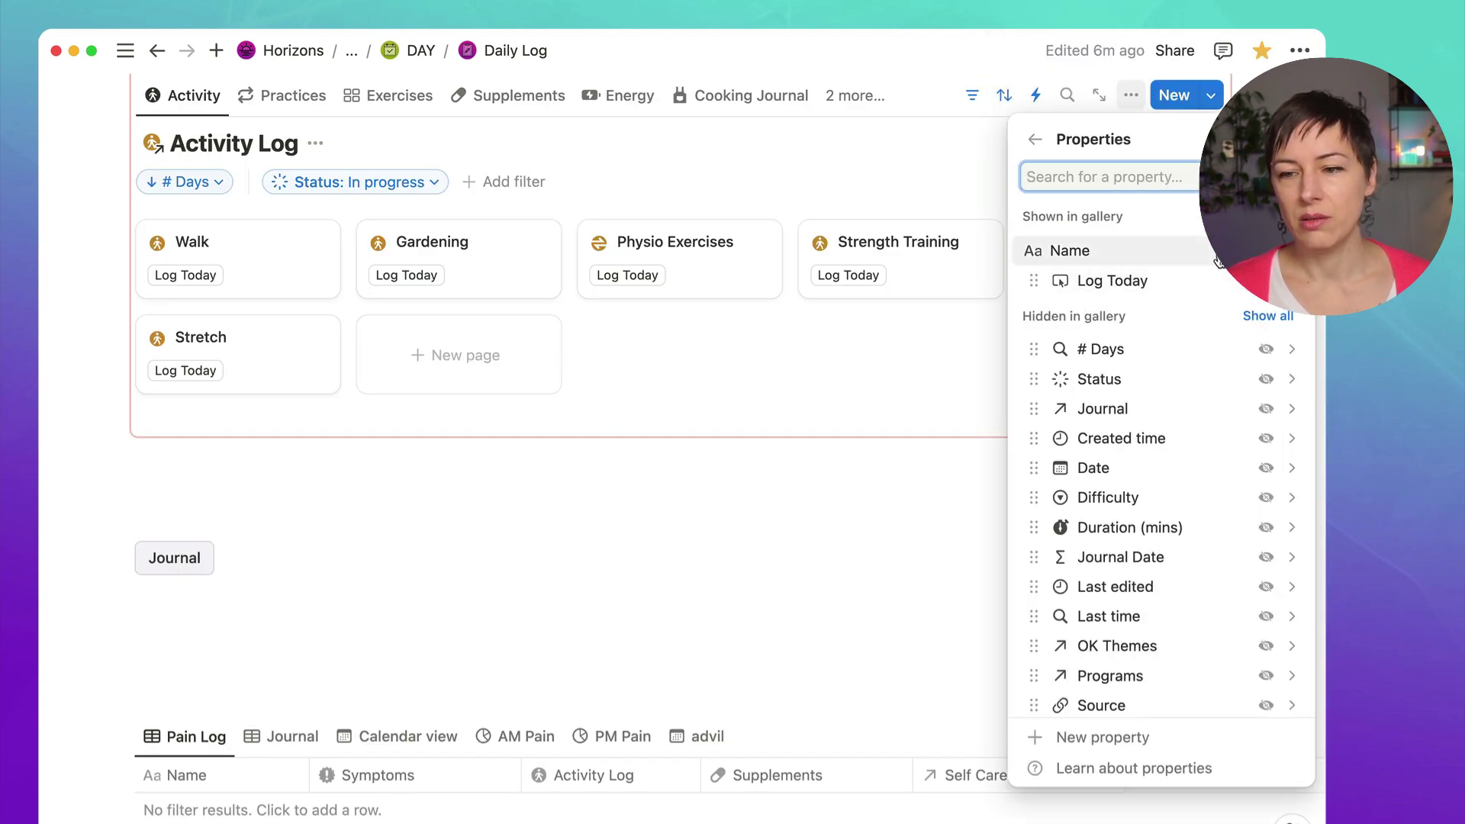
left_click(579, 514)
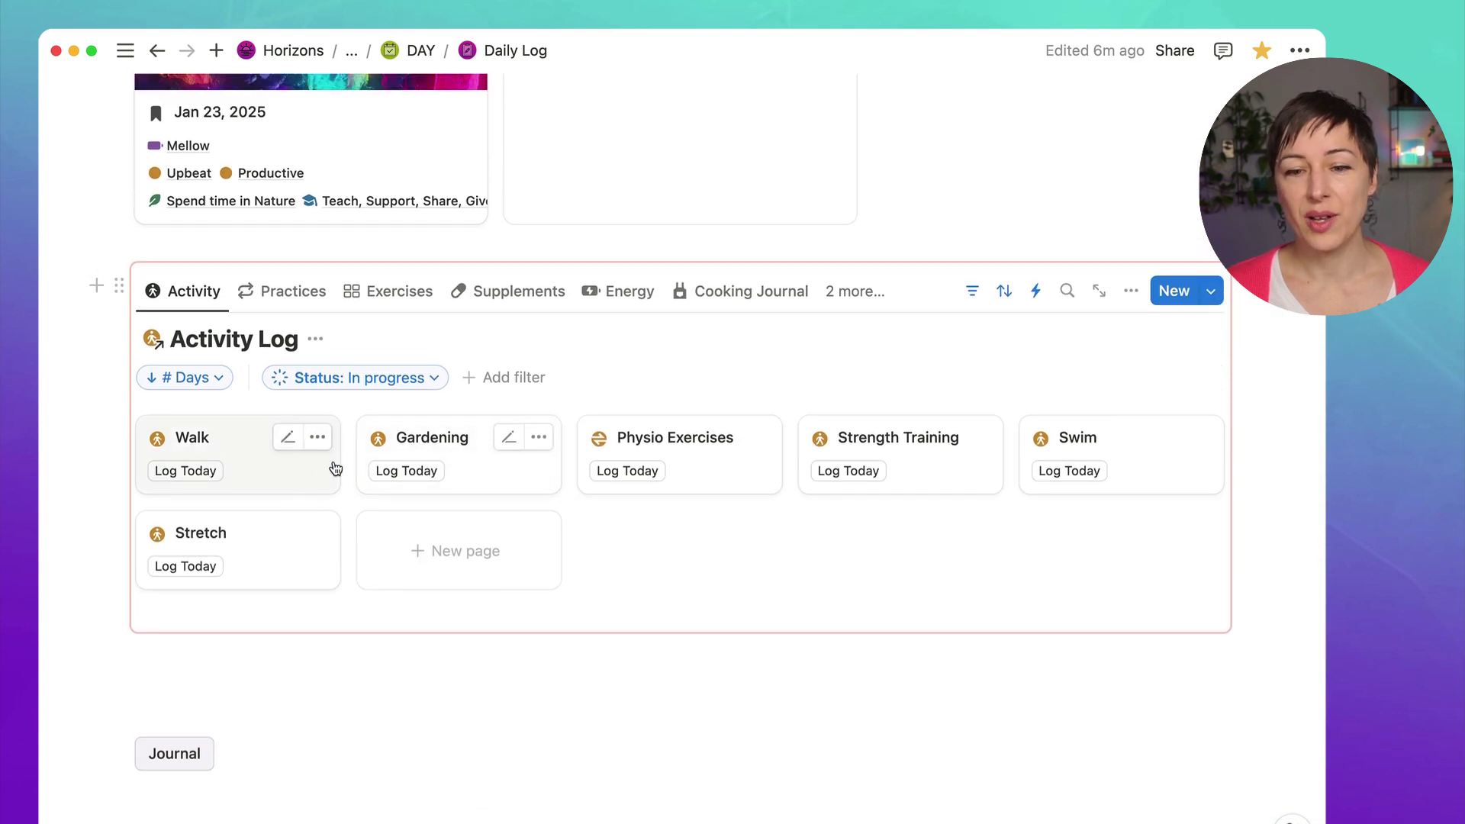
scroll(252, 550, "up", 3)
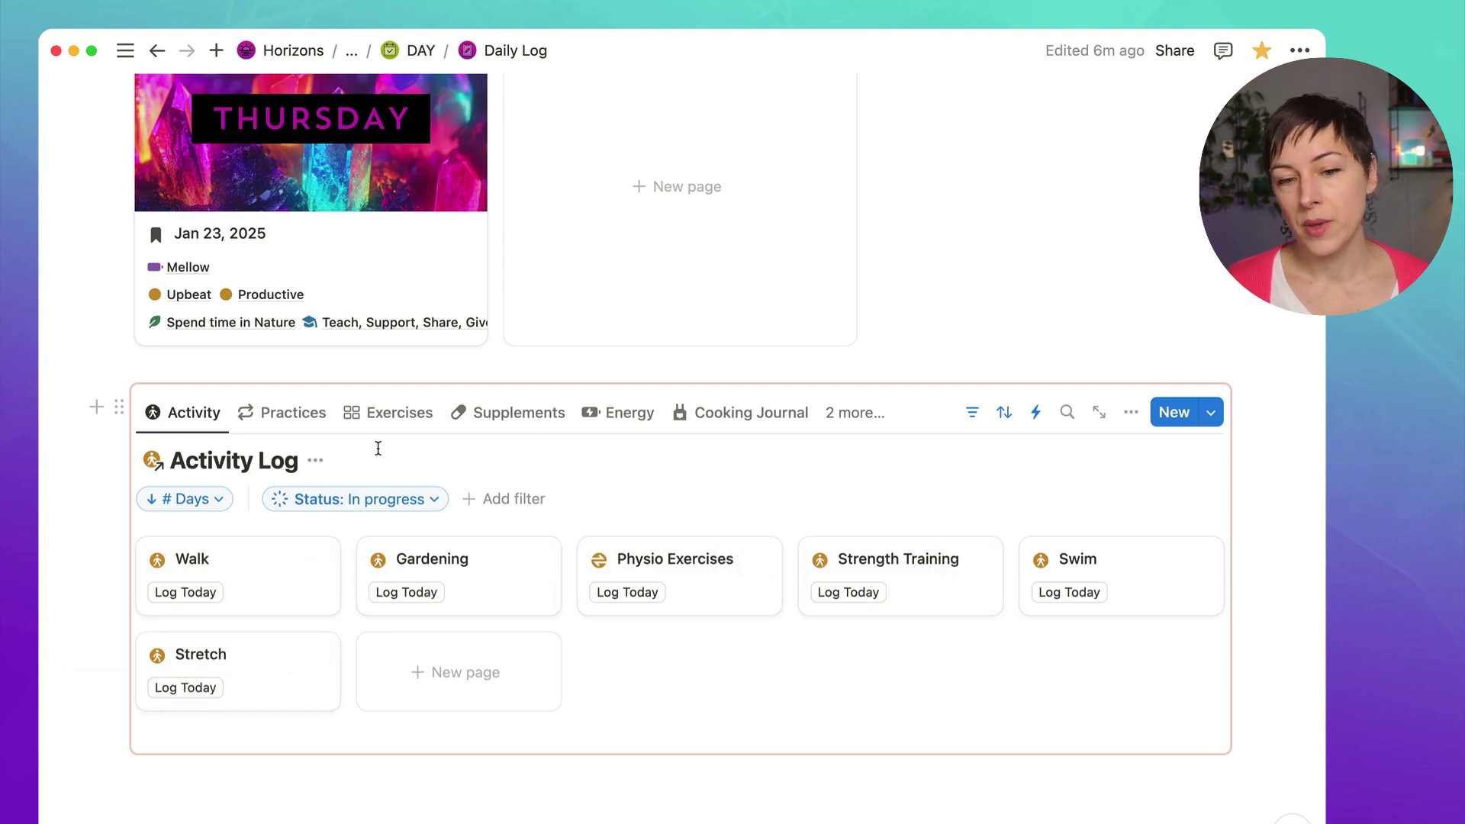
Step: Switch to the Feelings view and change its layout from table to gallery
left_click(840, 413)
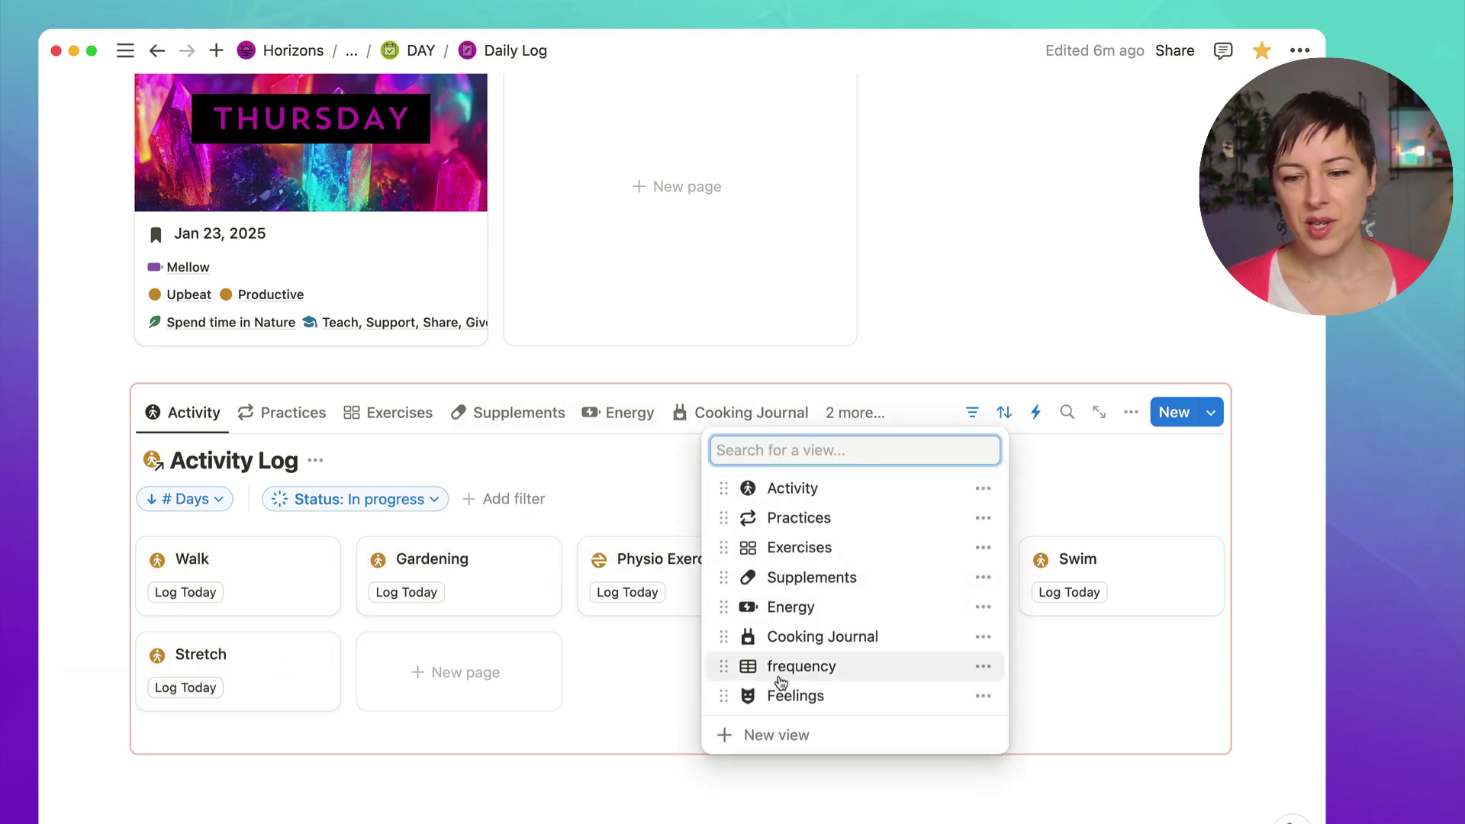
left_click(795, 696)
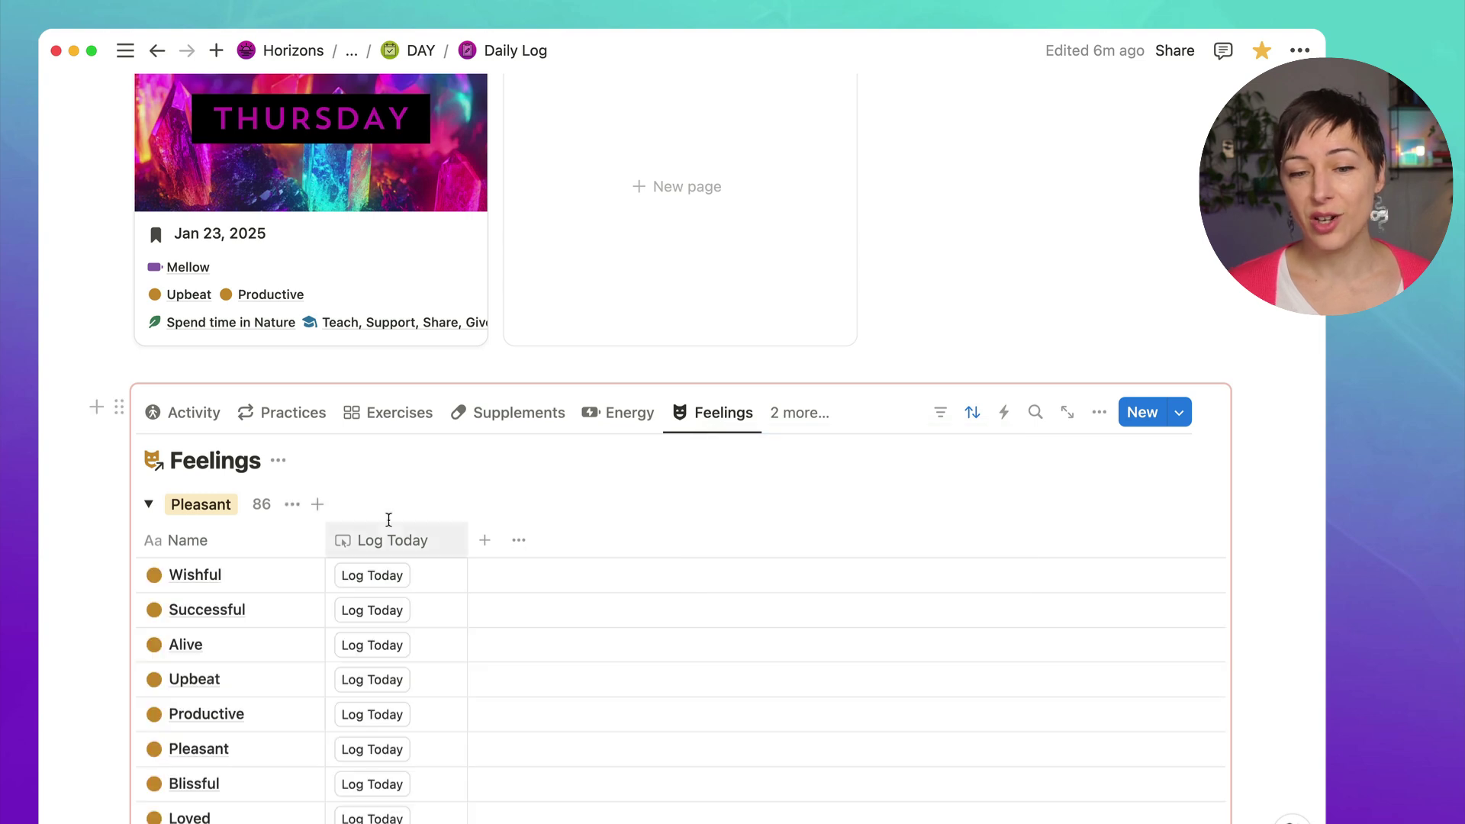
scroll(417, 624, "down", 3)
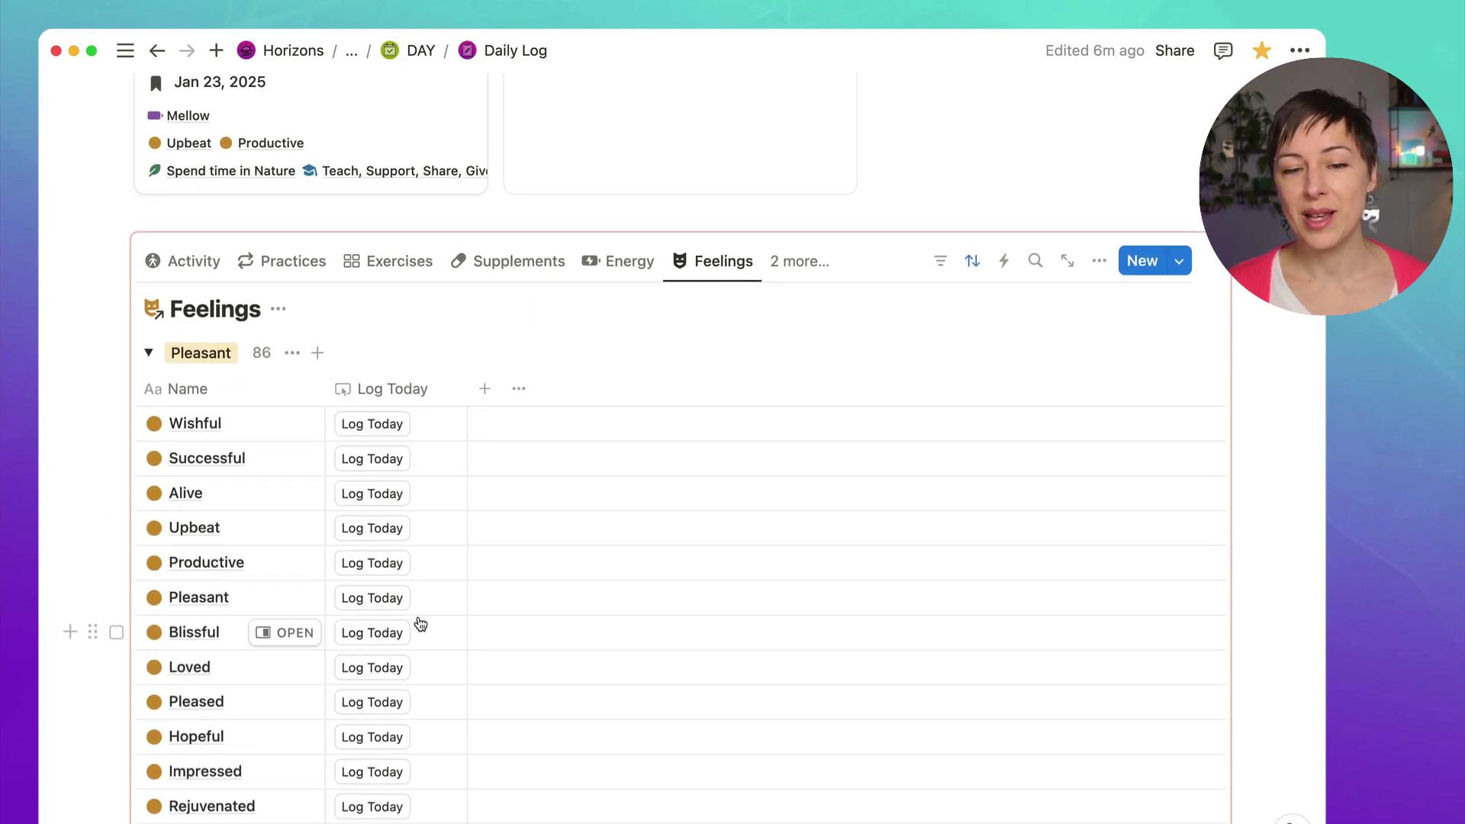
scroll(420, 624, "up", 1)
left_click(1100, 289)
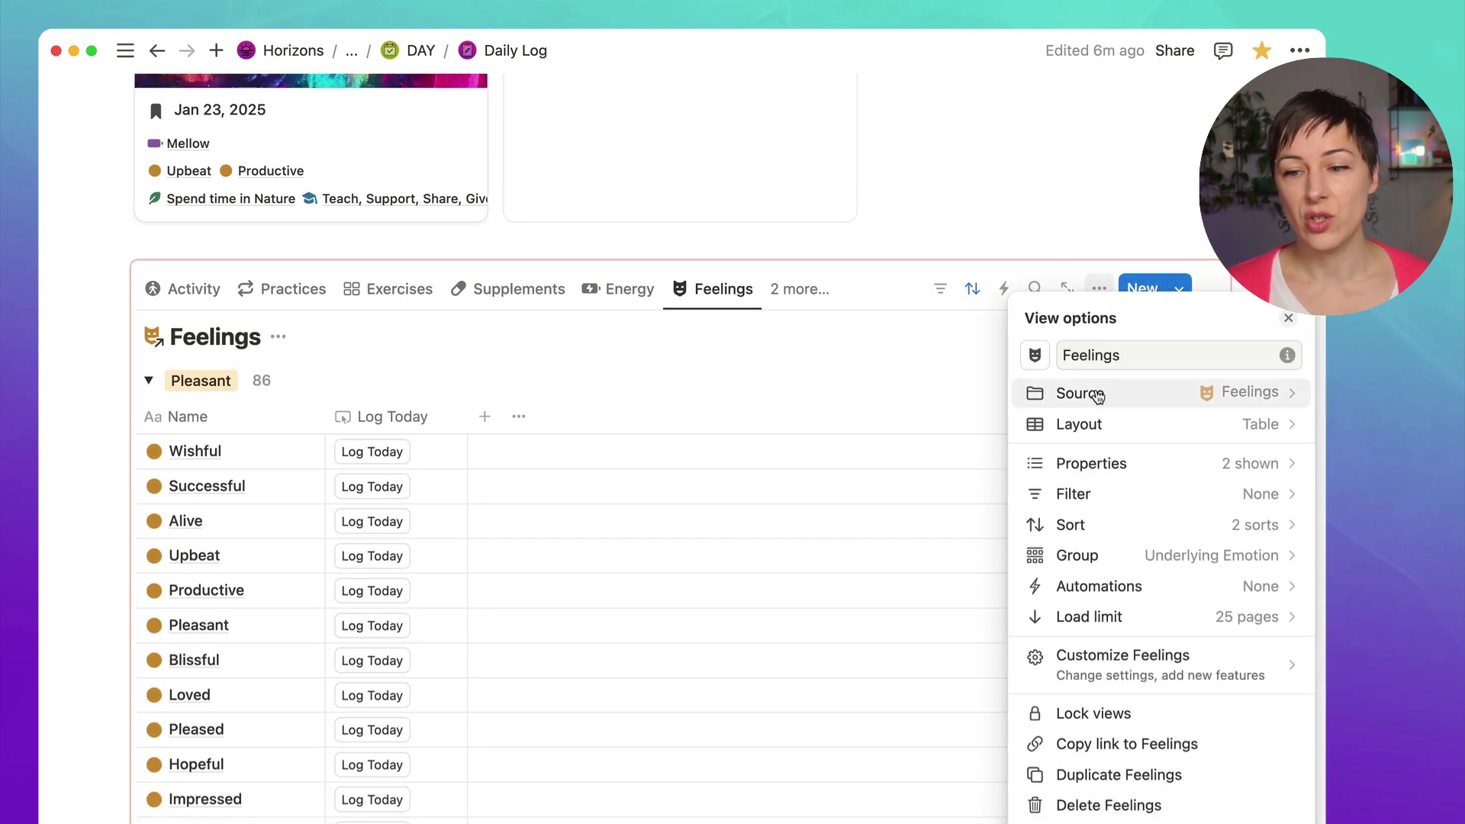
left_click(1098, 424)
left_click(1102, 460)
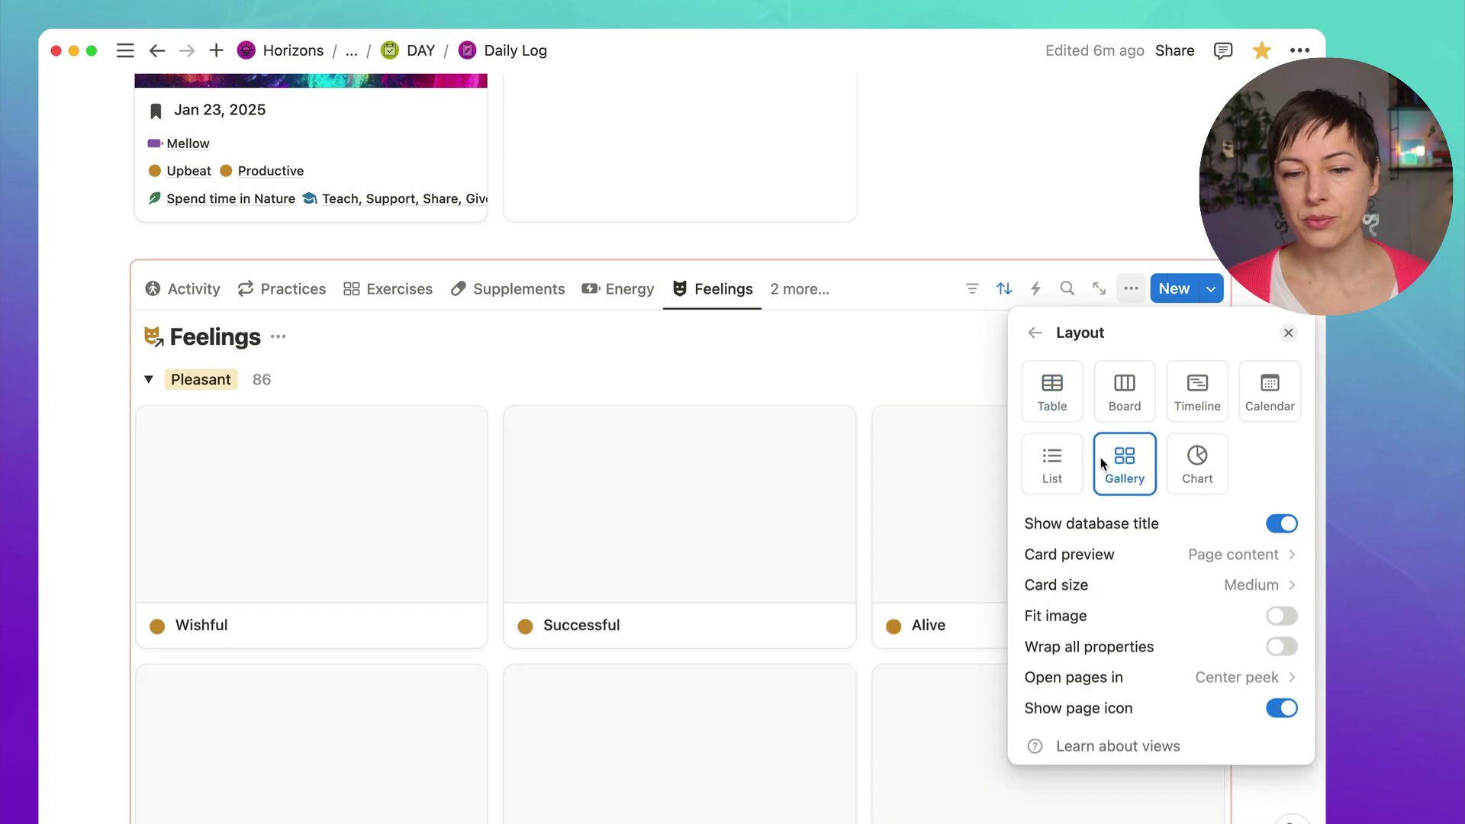
Step: Set the Feelings cards to Small size with no preview and show Log Today on each
left_click(1220, 586)
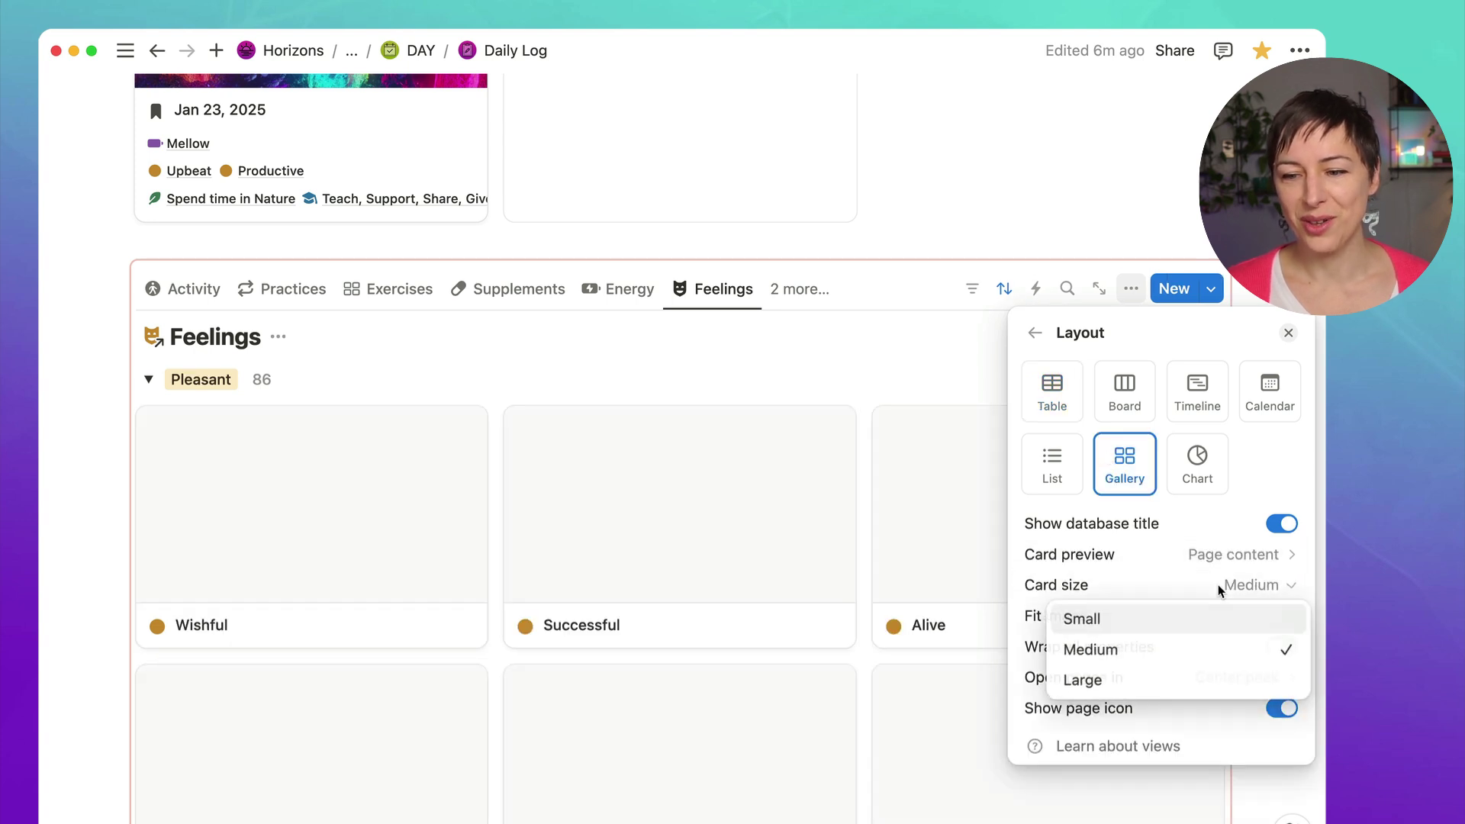
left_click(1181, 617)
left_click(1202, 556)
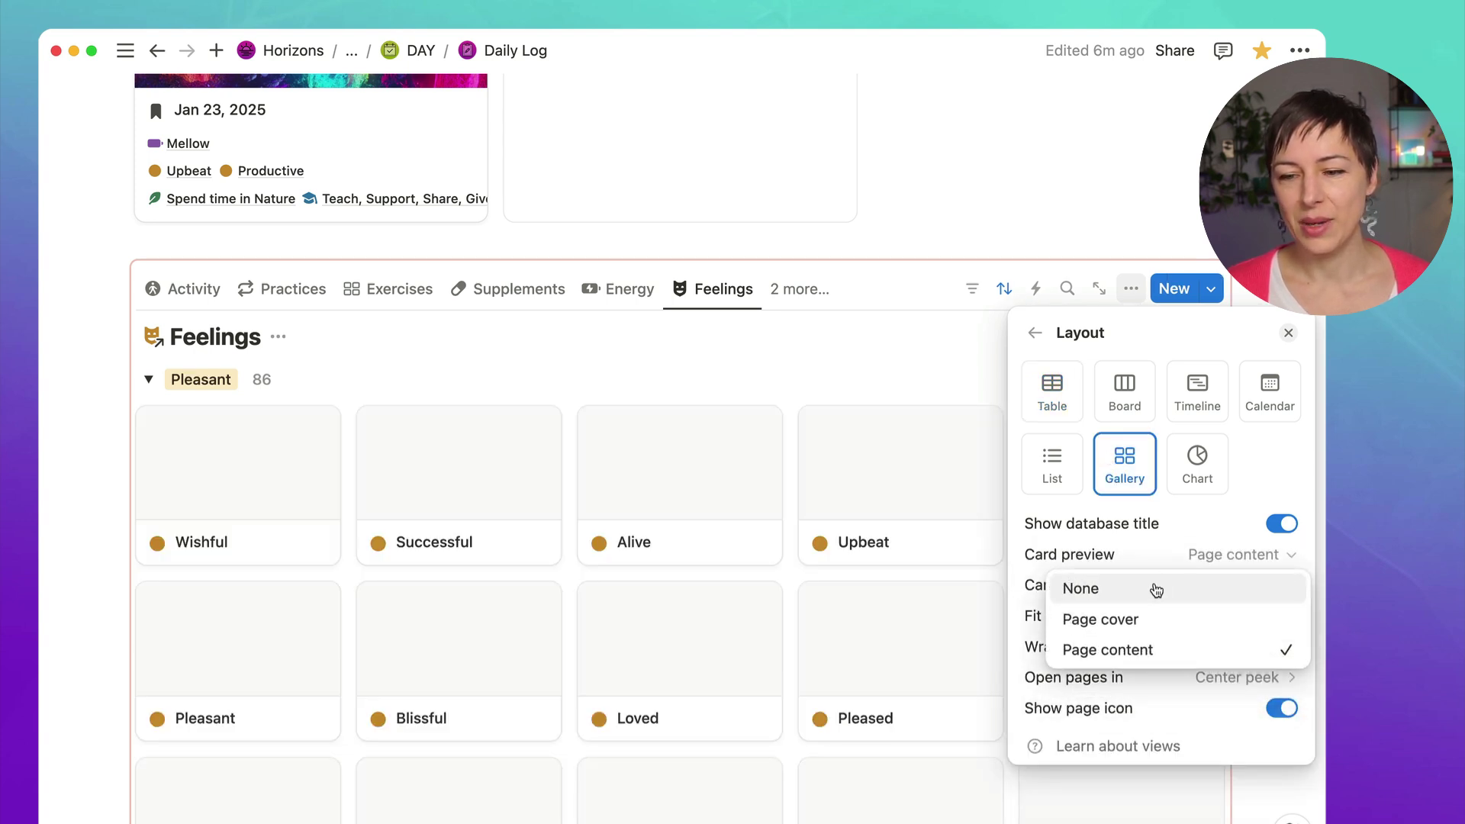
left_click(1157, 590)
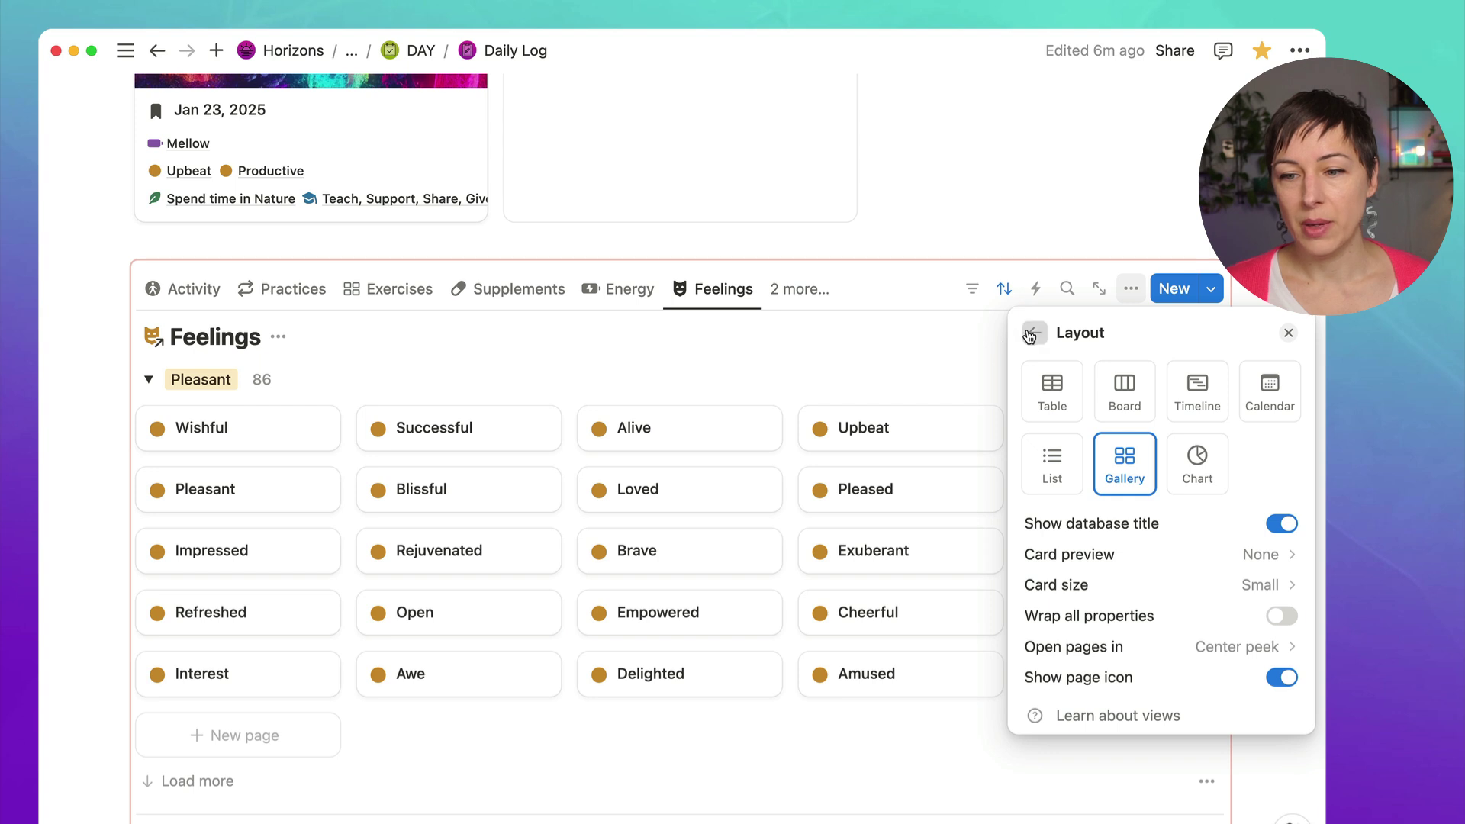
left_click(1031, 336)
left_click(1263, 462)
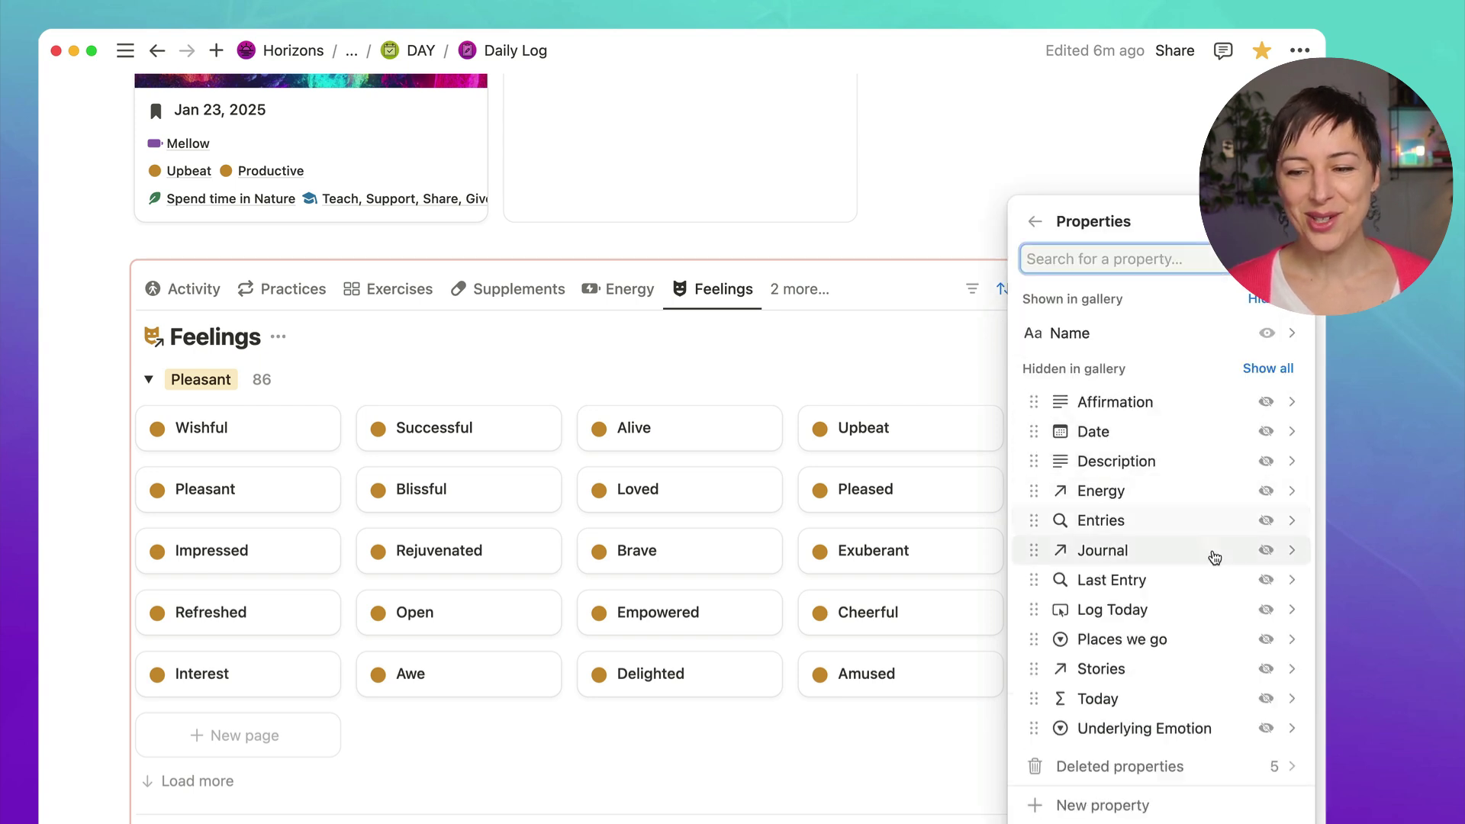
left_click(1266, 609)
key("Escape")
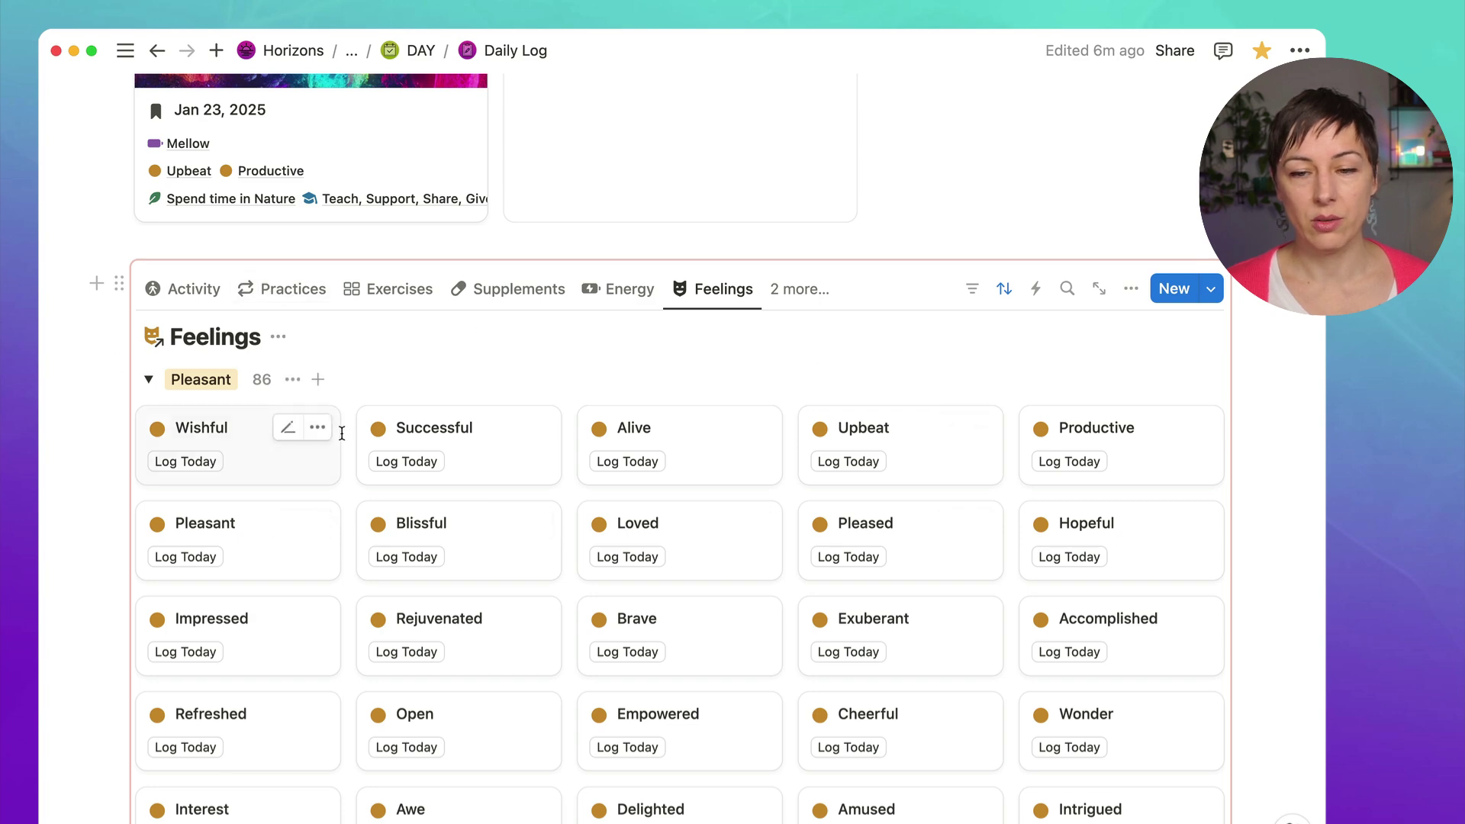
Step: Collapse the Pleasant feelings group, then switch the linked database via Activity Log to the Practices gallery
left_click(149, 380)
scroll(458, 412, "up", 5)
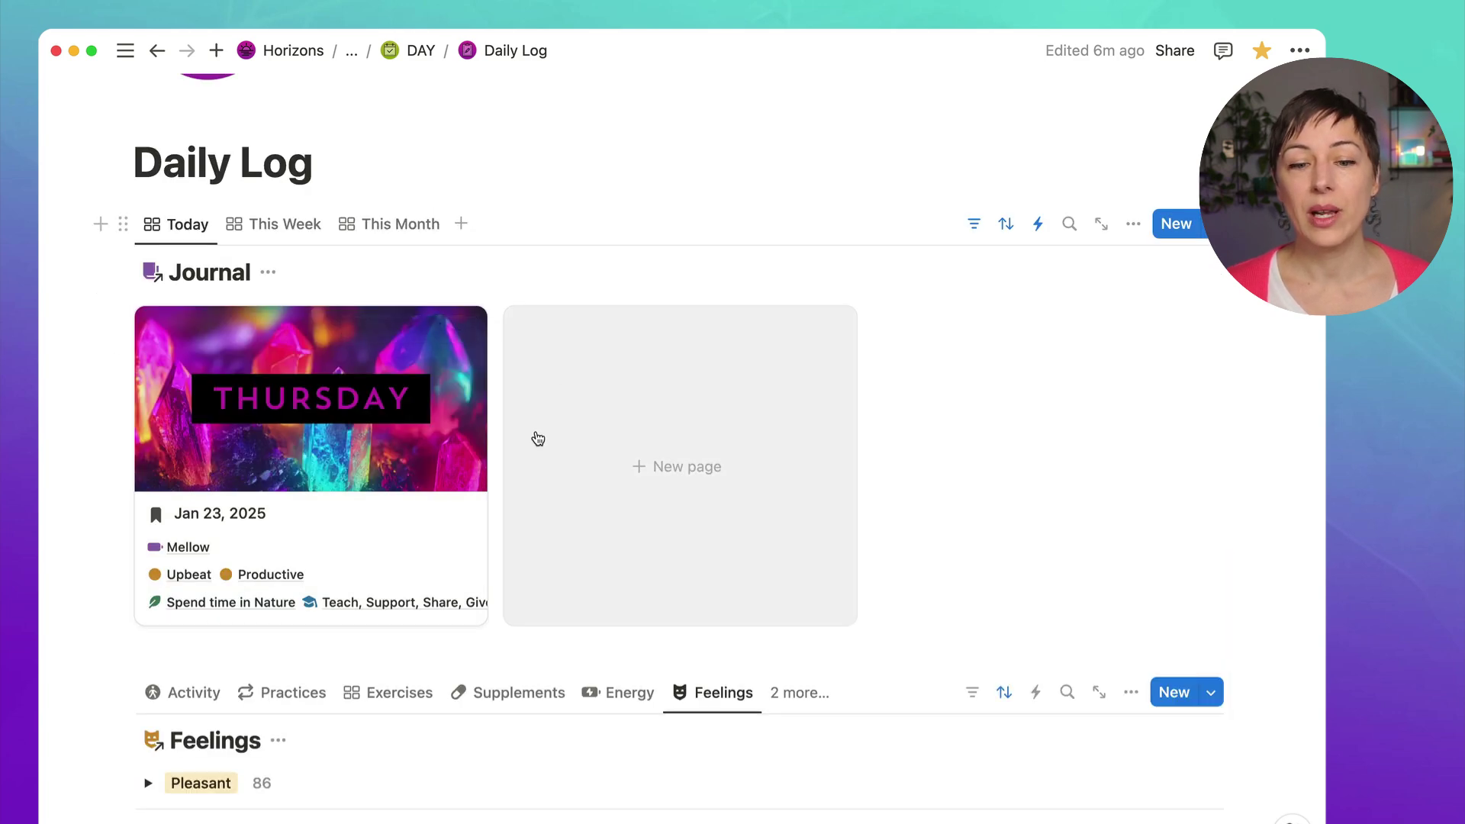
left_click(182, 693)
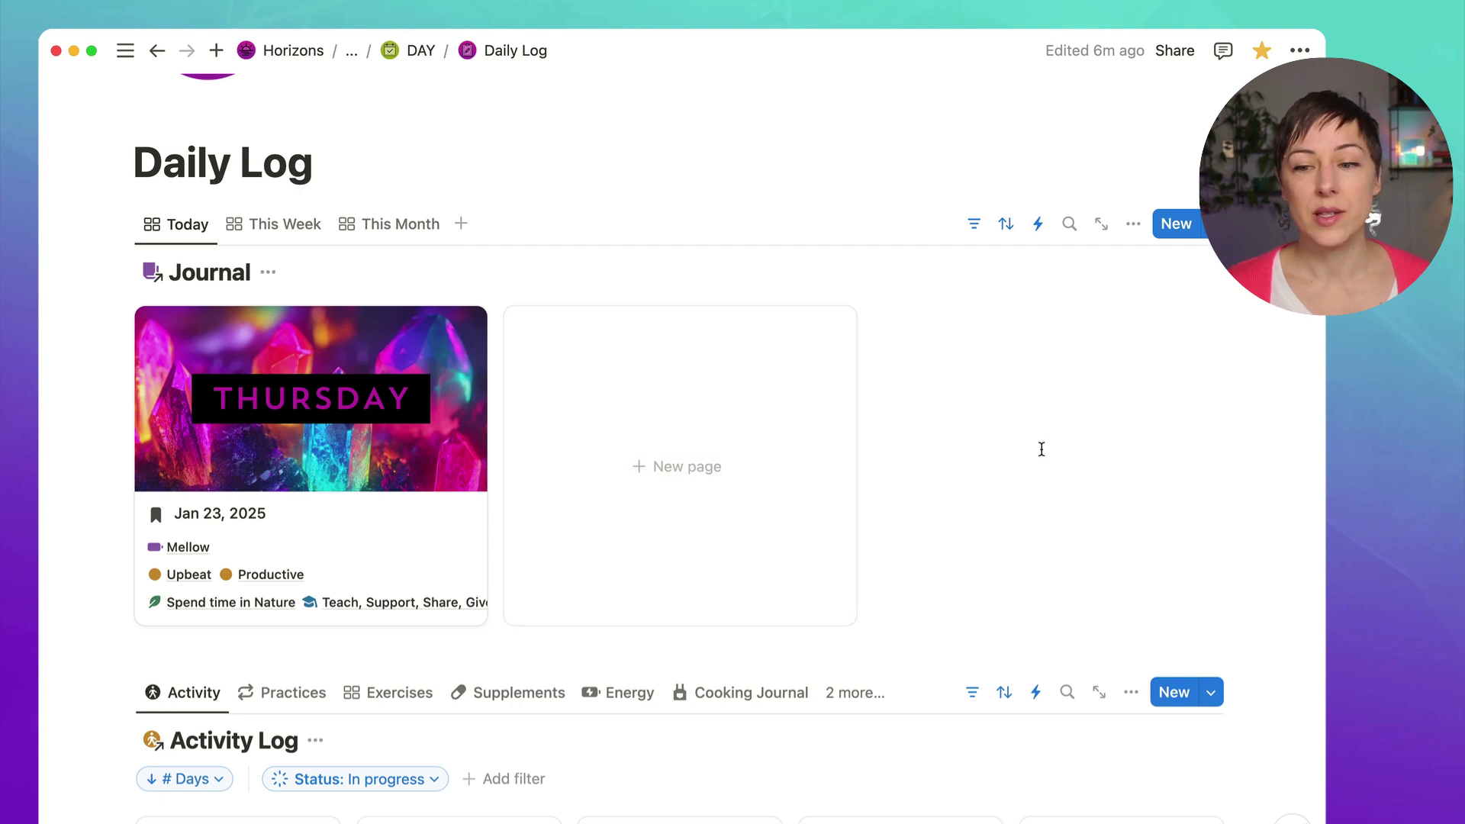
scroll(1056, 460, "up", 1)
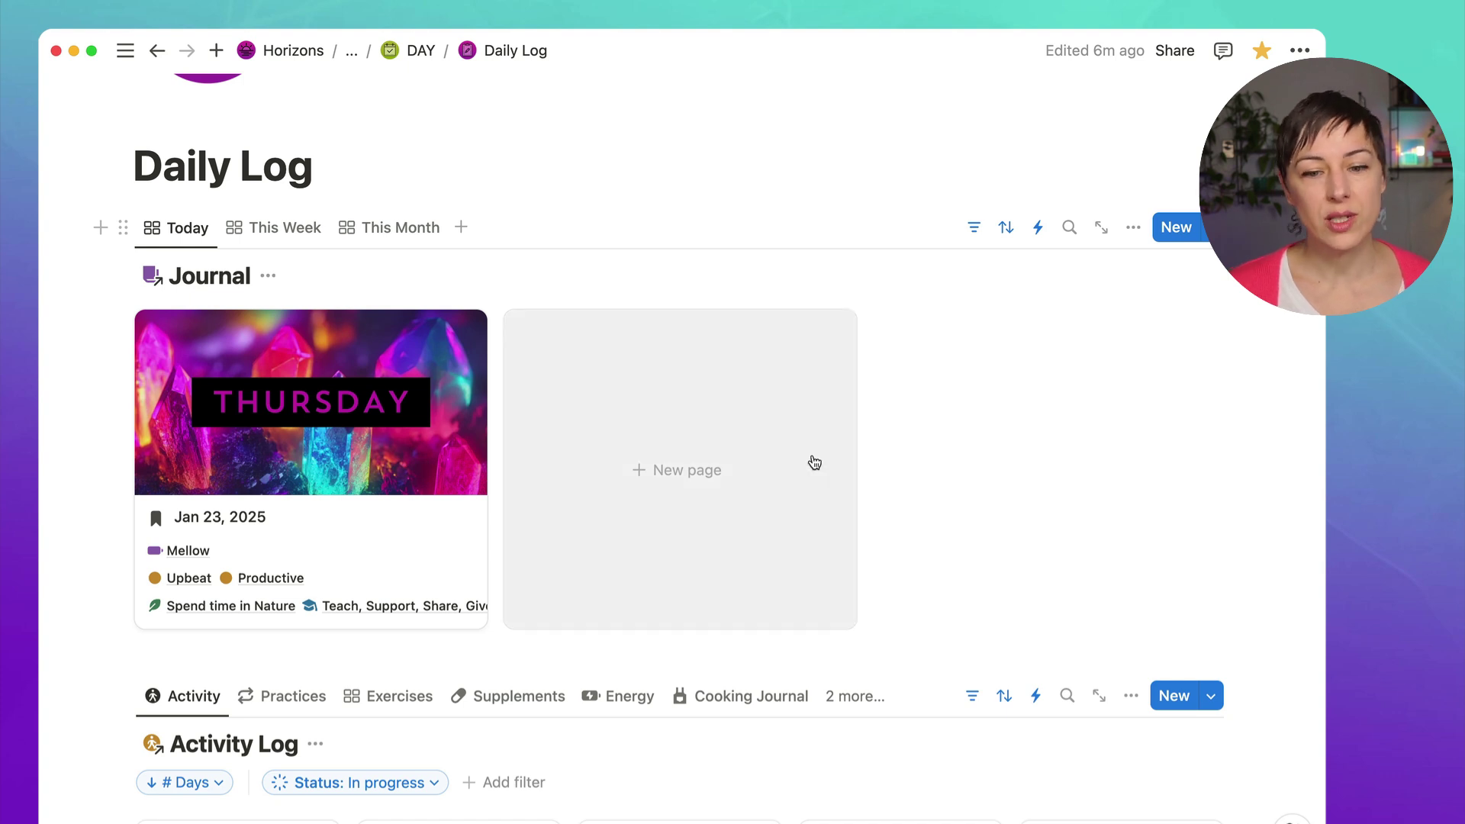
left_click(313, 701)
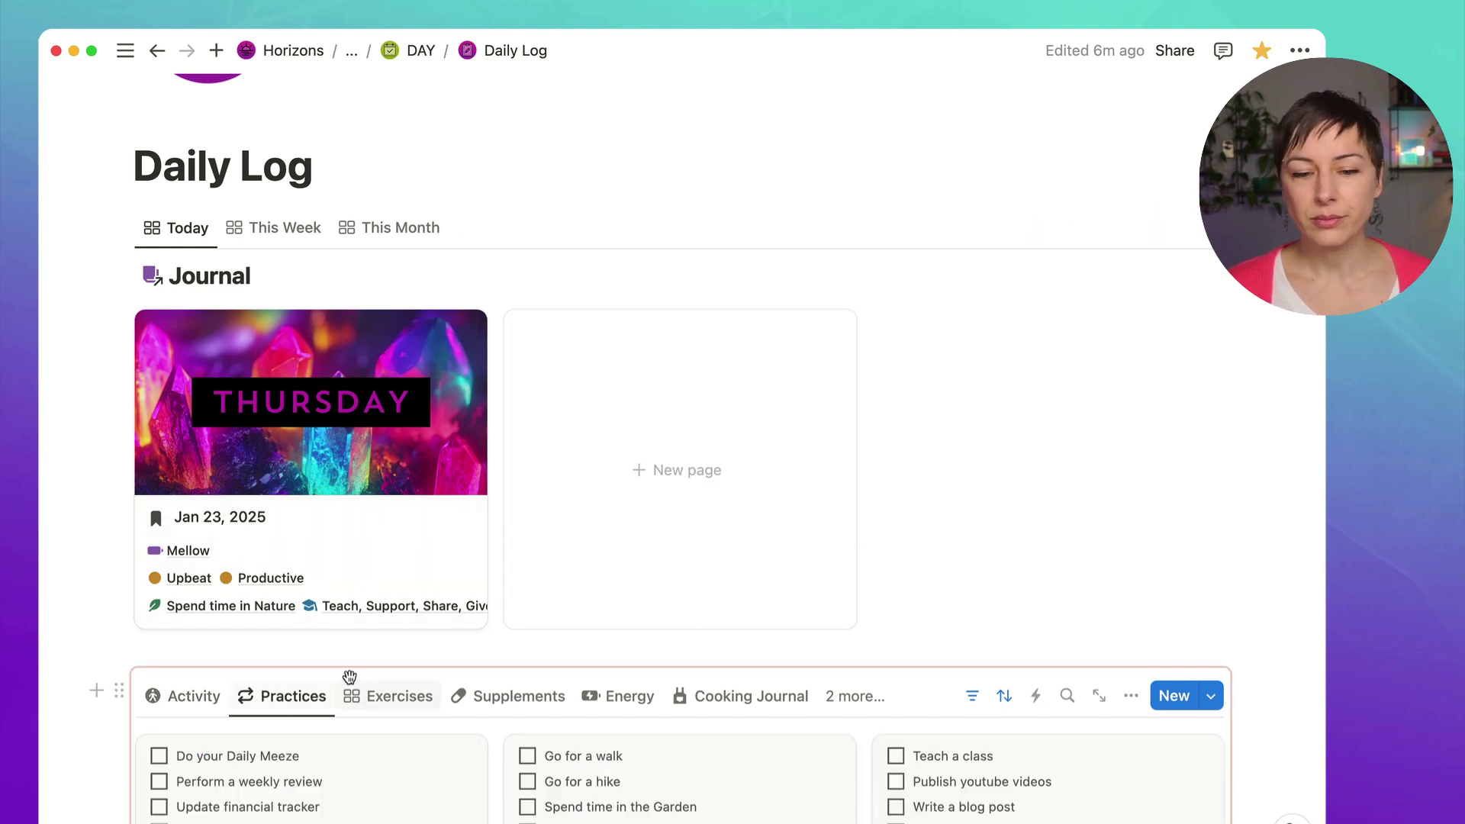
scroll(340, 669, "down", 5)
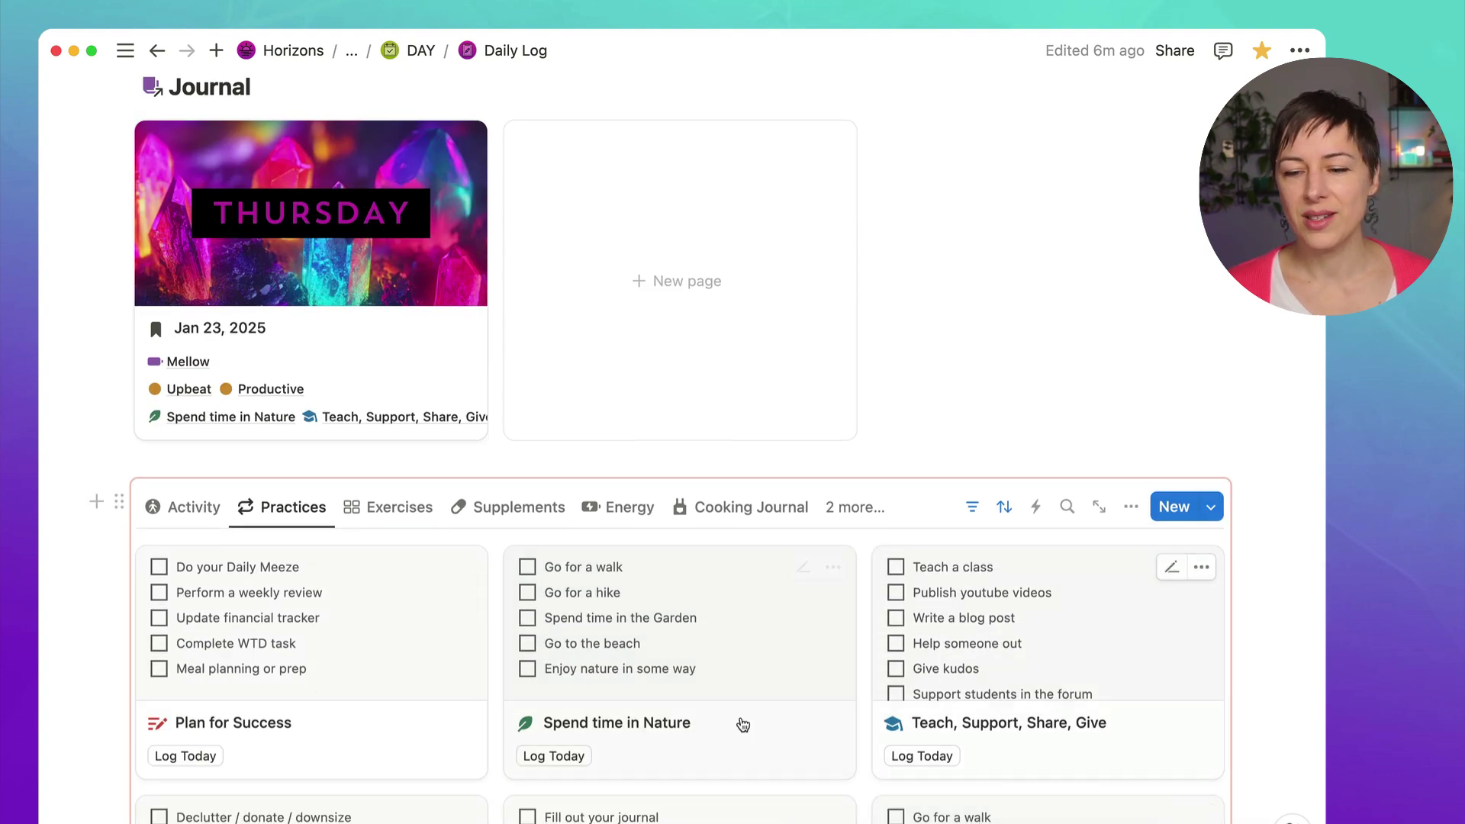
scroll(527, 500, "up", 4)
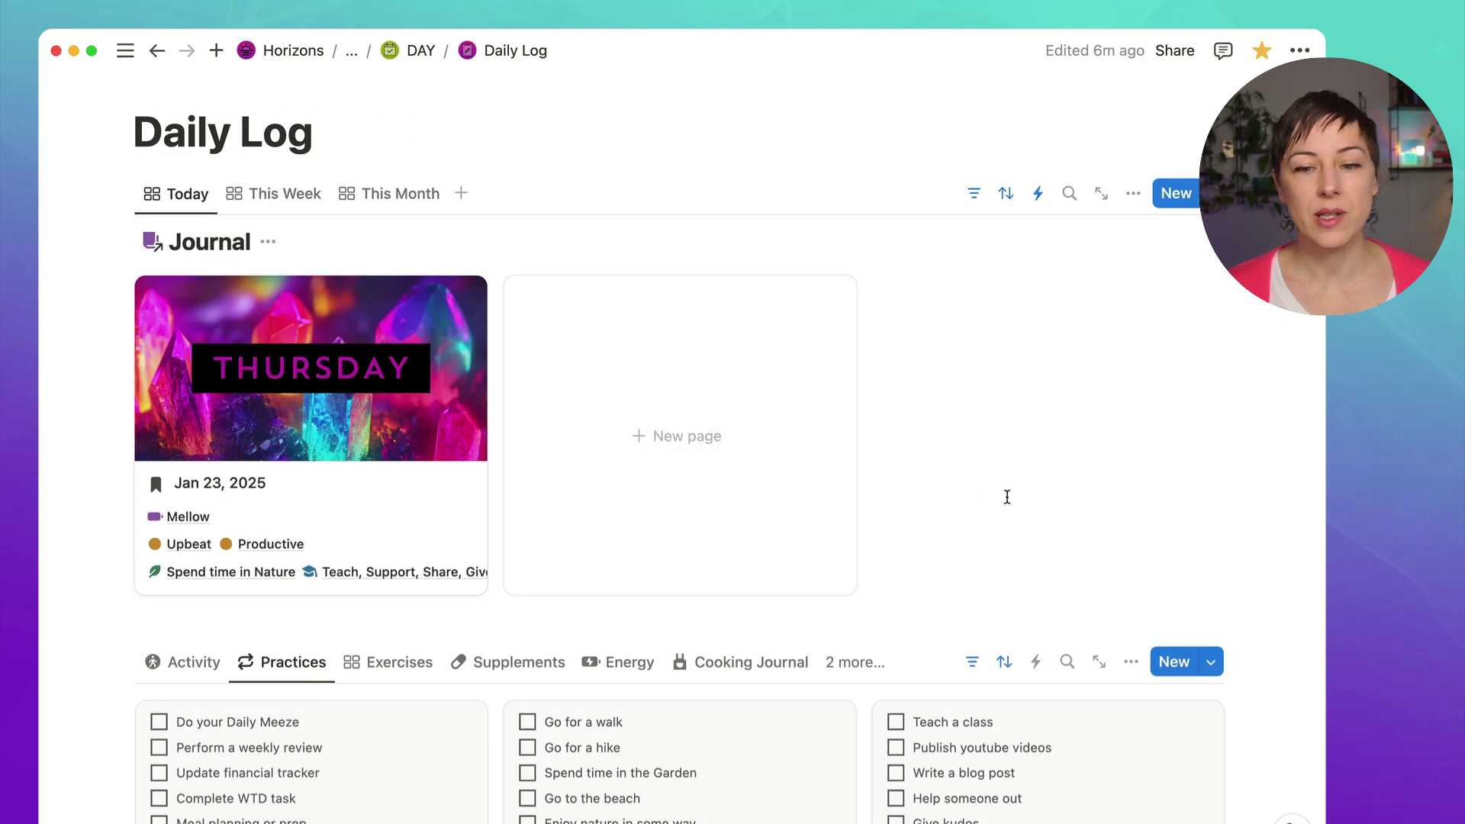